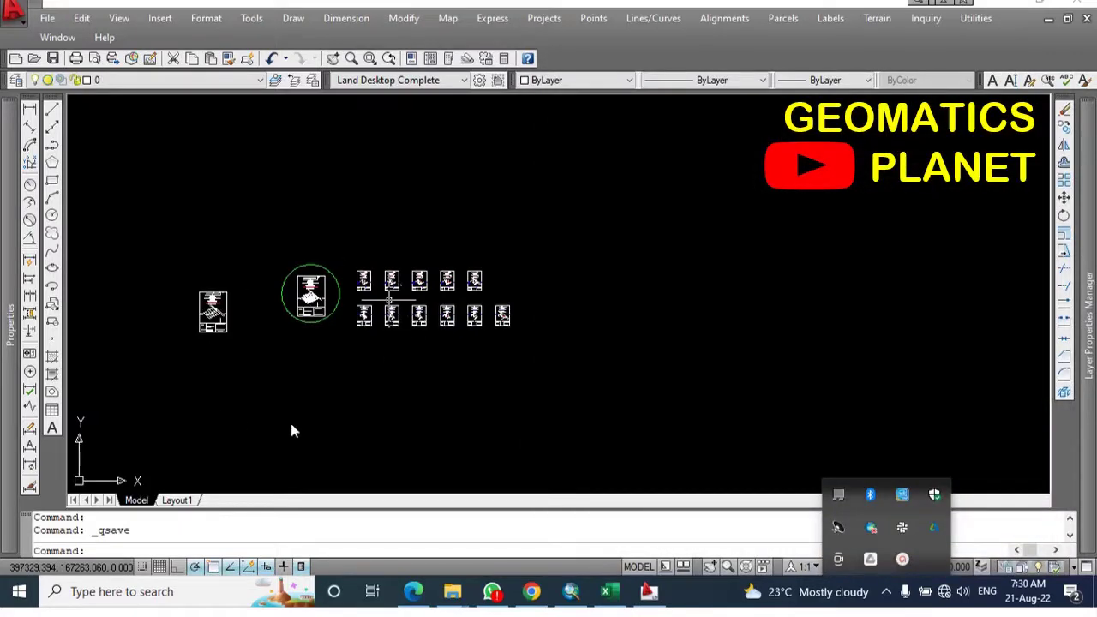
{"action": "left_click", "coordinate": [386, 411]}
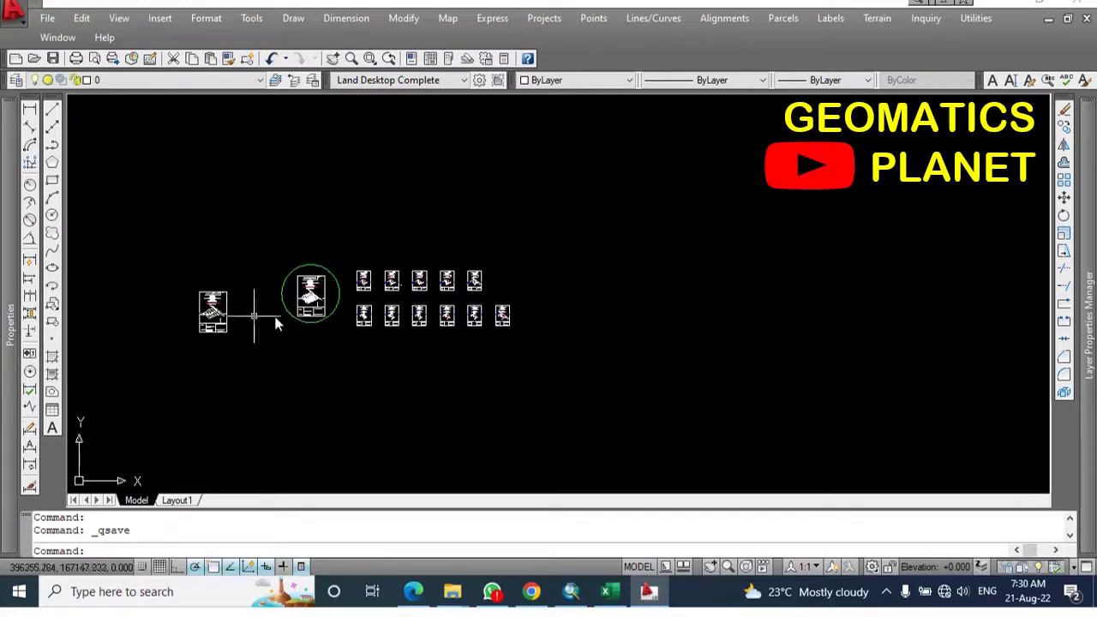
{"action": "scroll", "coordinate": [343, 309], "scroll_direction": "up", "scroll_amount": 3}
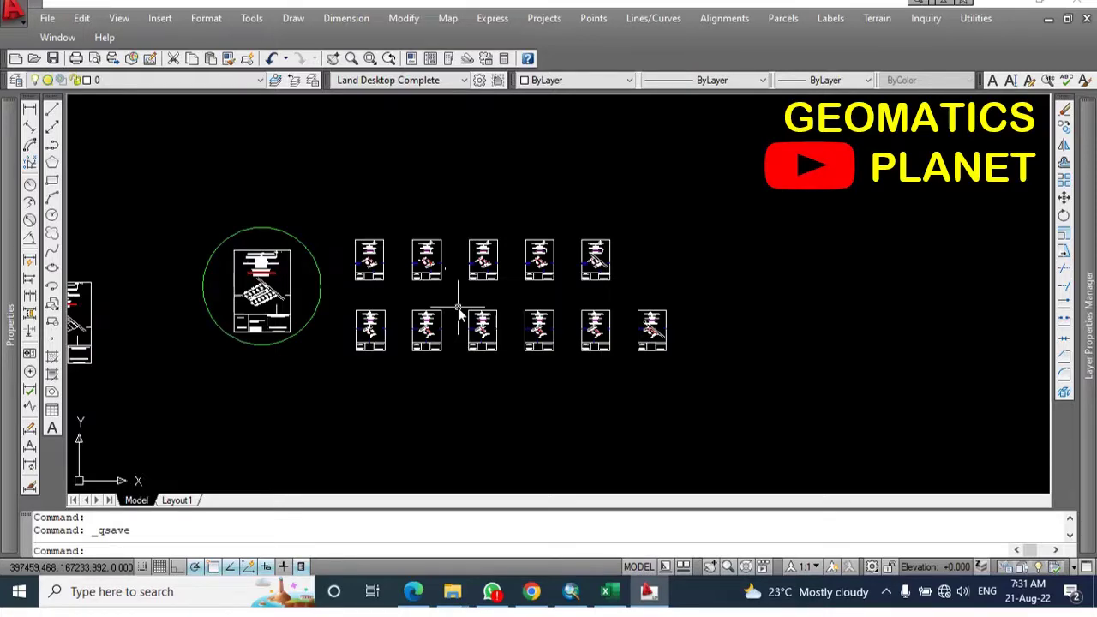
{"action": "scroll", "coordinate": [415, 321], "scroll_direction": "up", "scroll_amount": 3}
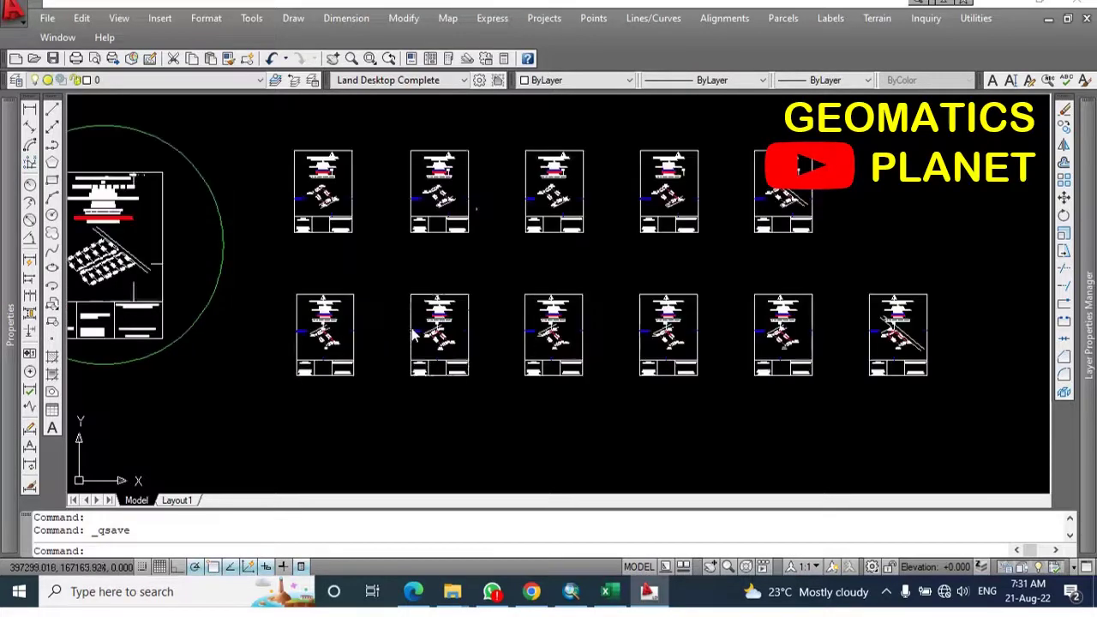
{"action": "scroll", "coordinate": [394, 328], "scroll_direction": "down", "scroll_amount": 4}
{"action": "scroll", "coordinate": [394, 329], "scroll_direction": "up", "scroll_amount": 4}
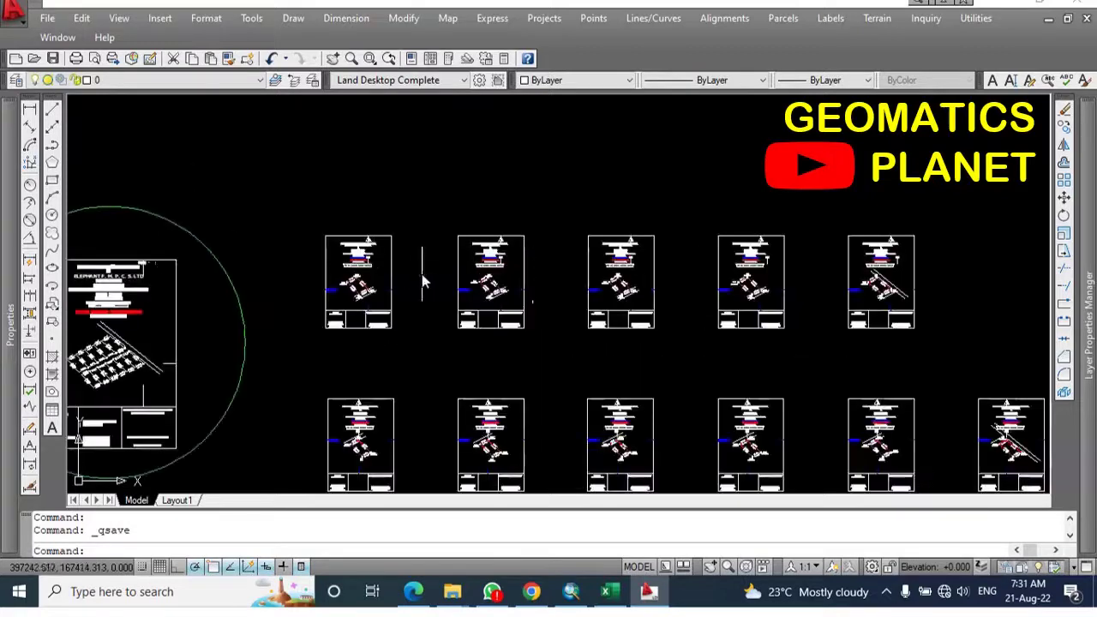
{"action": "scroll", "coordinate": [421, 277], "scroll_direction": "down", "scroll_amount": 4}
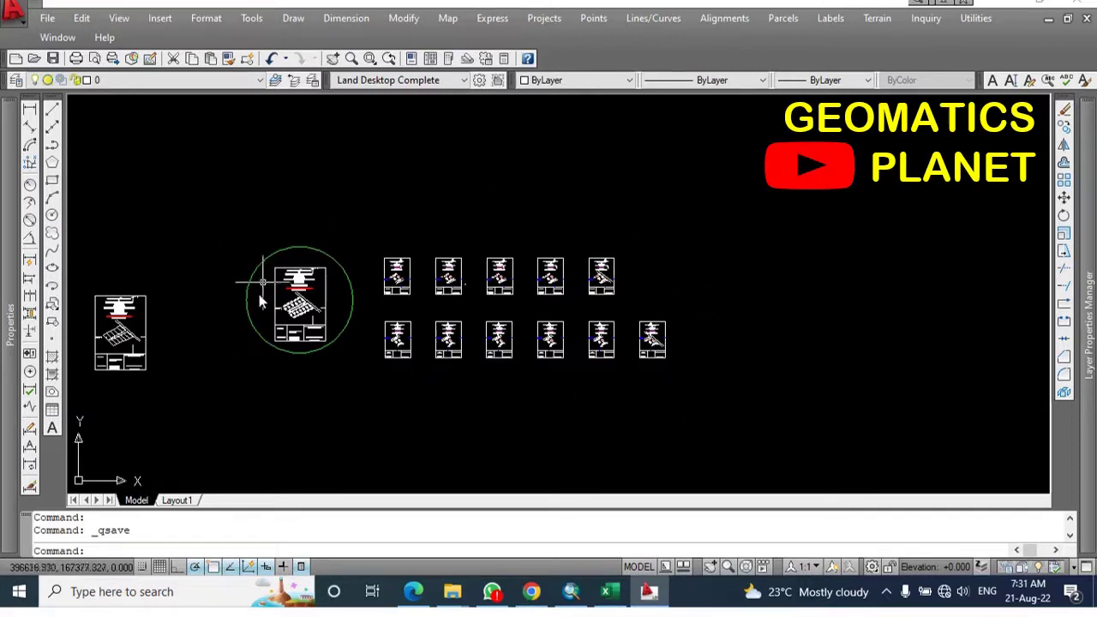
{"action": "scroll", "coordinate": [377, 293], "scroll_direction": "up", "scroll_amount": 1}
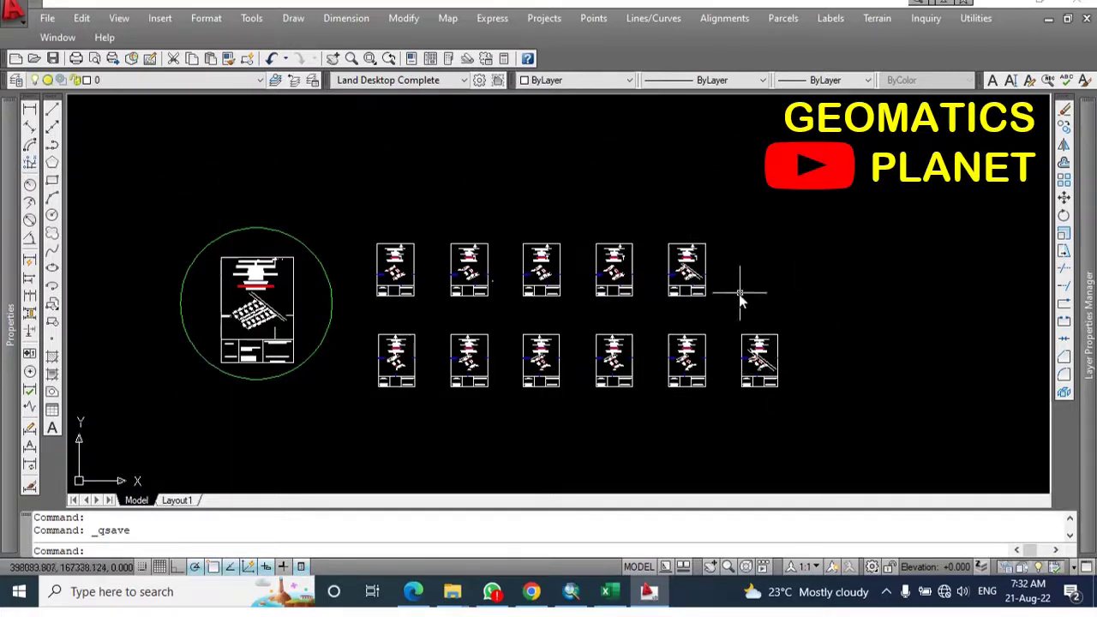
Open the page setup of Layout1 for modification and set its plotter to Microsoft Print to PDF
{"action": "left_click", "coordinate": [177, 500]}
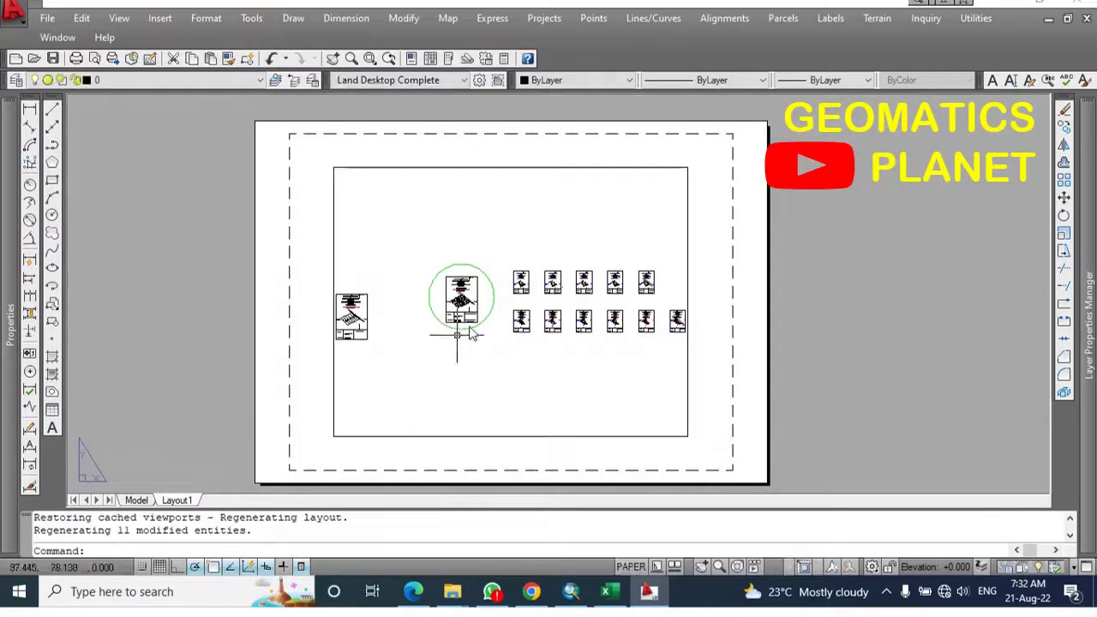
{"action": "scroll", "coordinate": [484, 318], "scroll_direction": "up", "scroll_amount": 3}
{"action": "scroll", "coordinate": [463, 283], "scroll_direction": "down", "scroll_amount": 2}
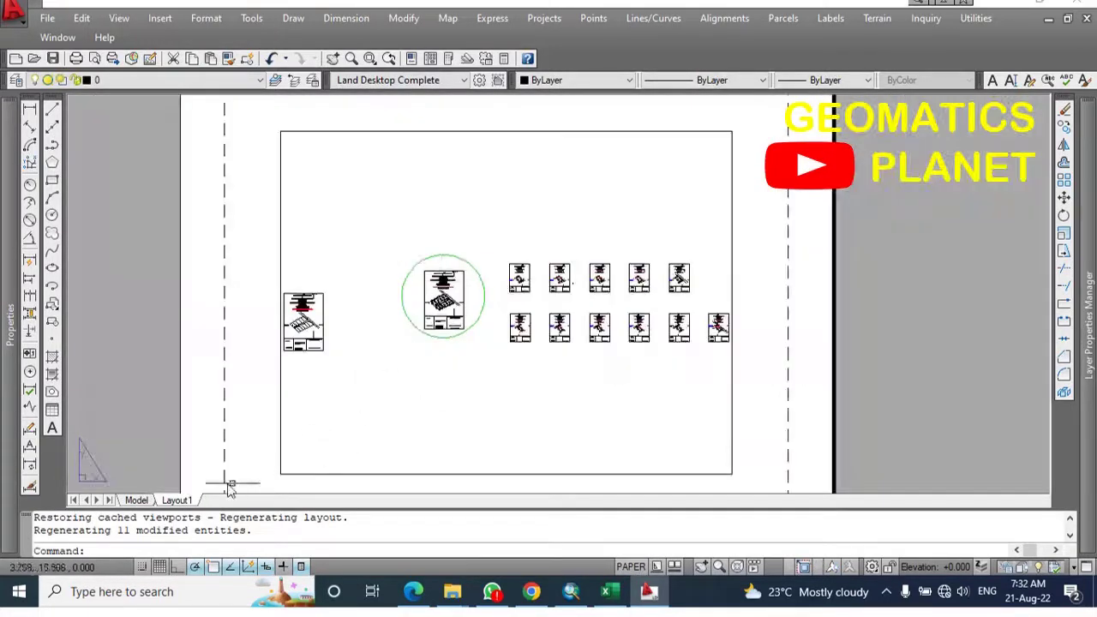
{"action": "right_click", "coordinate": [176, 500]}
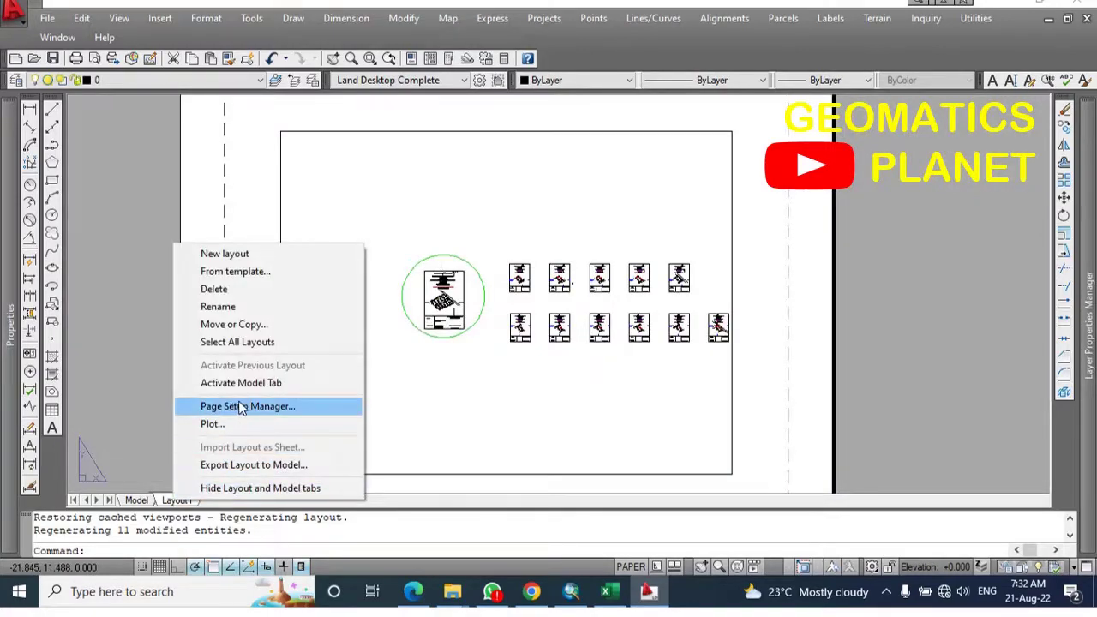
{"action": "left_click", "coordinate": [249, 410]}
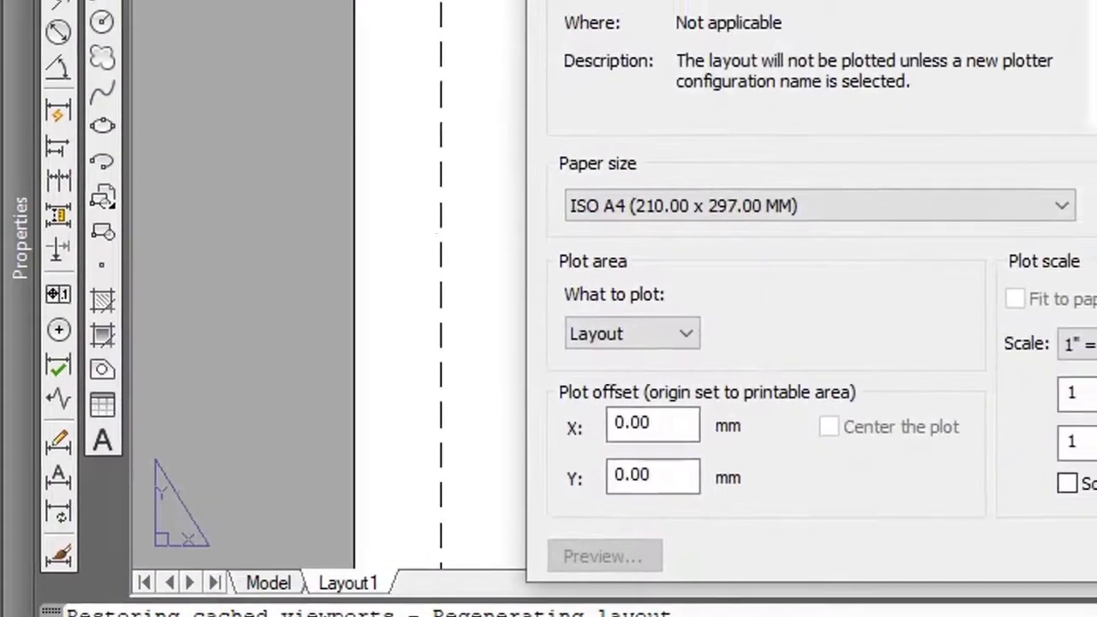
{"action": "left_click", "coordinate": [651, 170]}
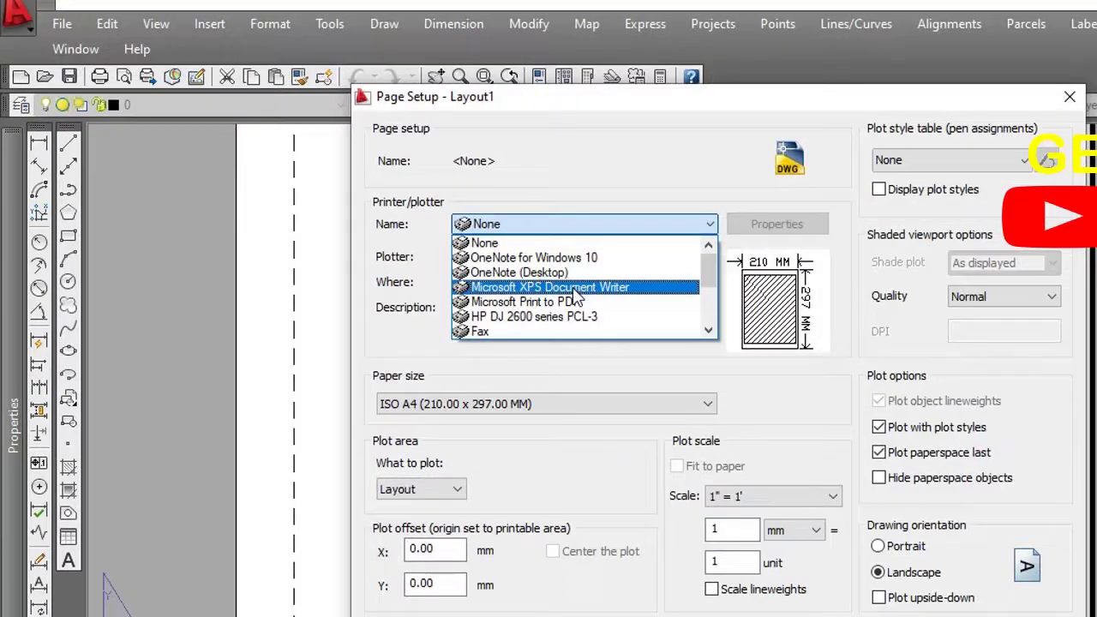
{"action": "left_click", "coordinate": [583, 302]}
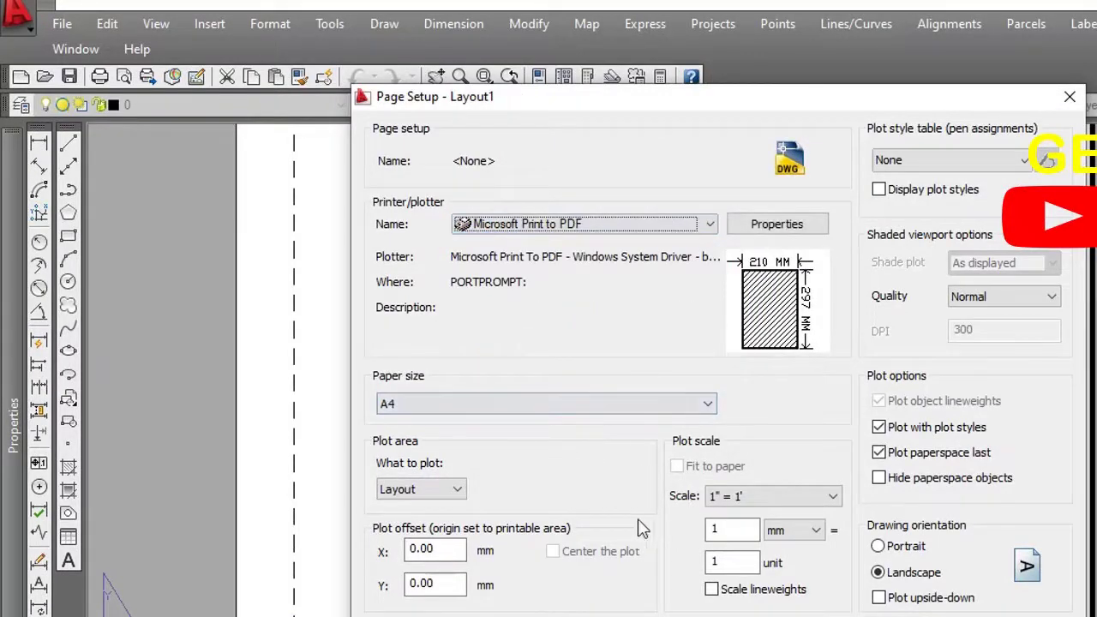
Set the plot area to a window spanning opposite border corners of the large plan inside the green circle
{"action": "left_click", "coordinate": [455, 490]}
{"action": "left_click", "coordinate": [435, 549]}
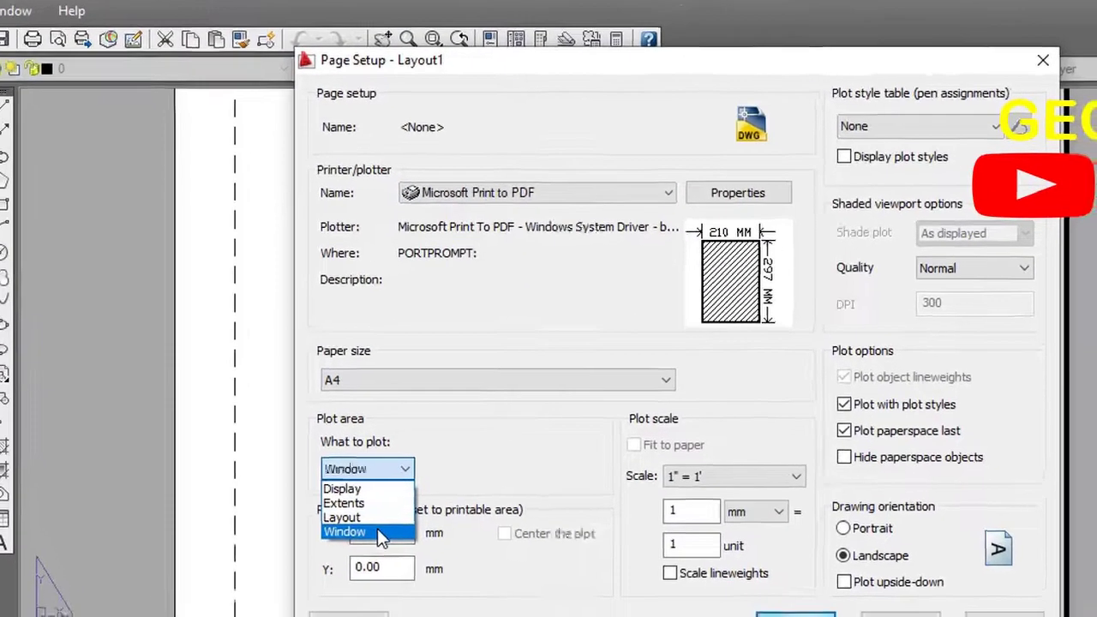
{"action": "scroll", "coordinate": [510, 244], "scroll_direction": "up", "scroll_amount": 2}
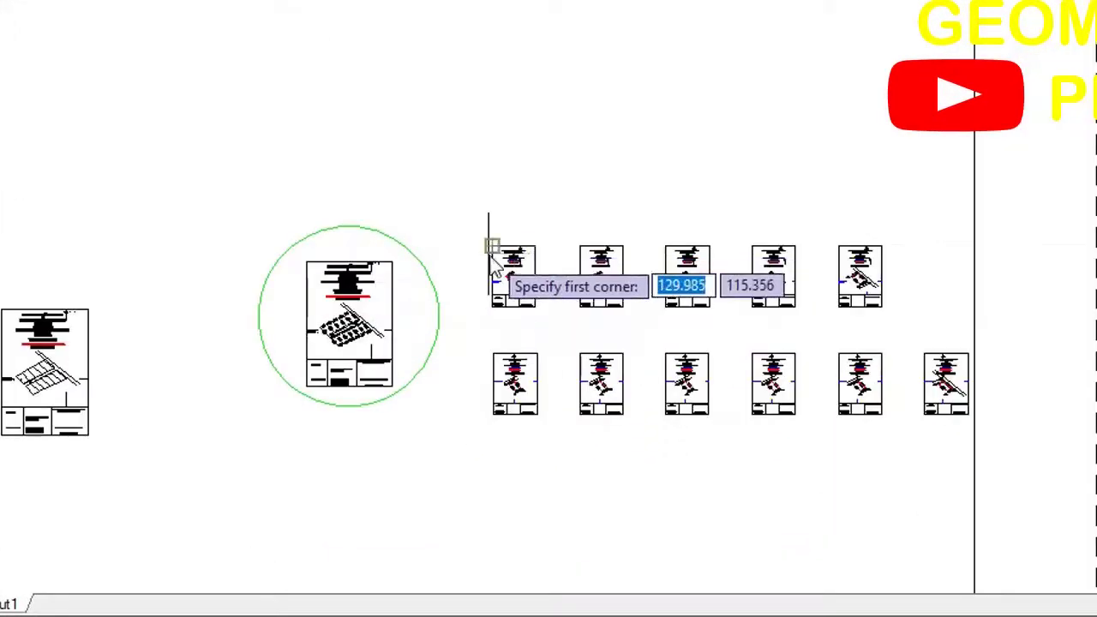
{"action": "scroll", "coordinate": [489, 248], "scroll_direction": "up", "scroll_amount": 3}
{"action": "scroll", "coordinate": [104, 276], "scroll_direction": "up", "scroll_amount": 5}
{"action": "scroll", "coordinate": [104, 276], "scroll_direction": "up", "scroll_amount": 3}
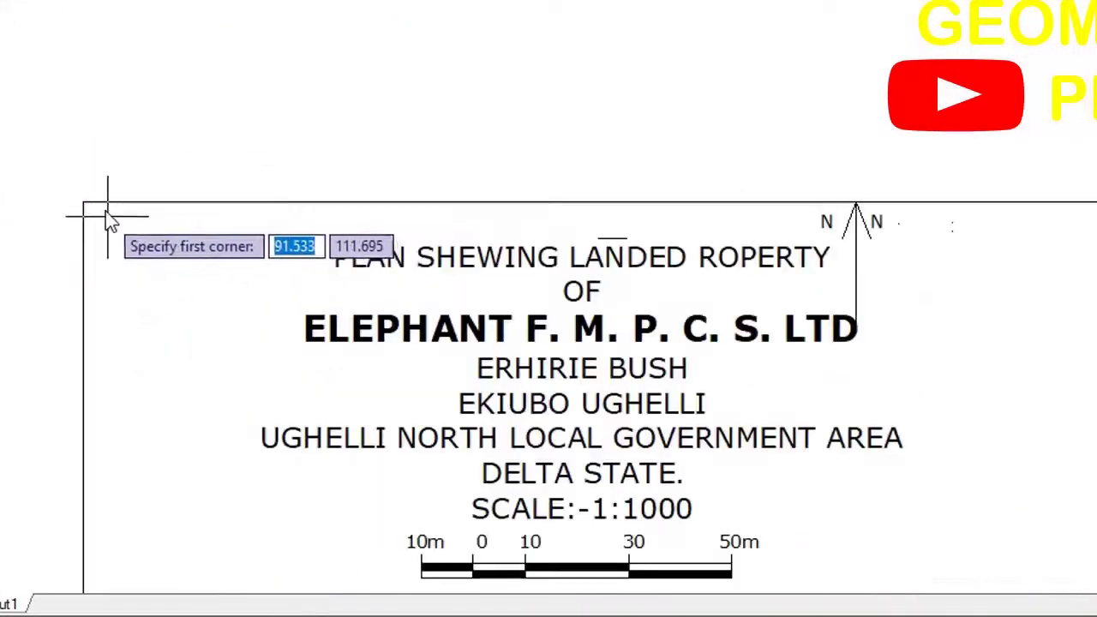
{"action": "left_click", "coordinate": [86, 206]}
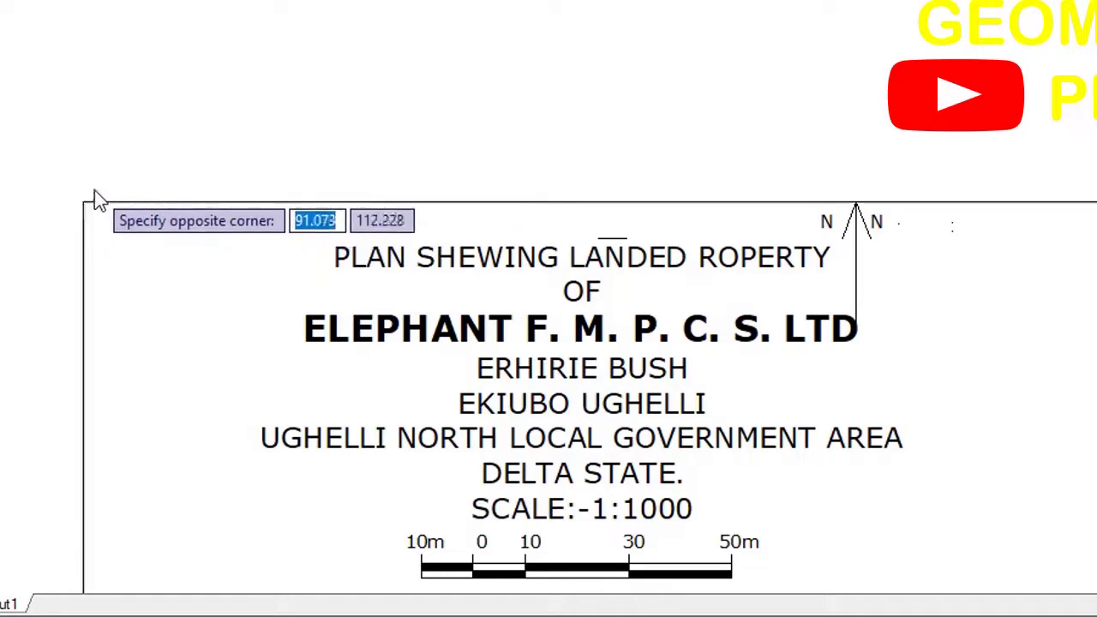
{"action": "scroll", "coordinate": [348, 399], "scroll_direction": "down", "scroll_amount": 4}
{"action": "scroll", "coordinate": [410, 412], "scroll_direction": "down", "scroll_amount": 2}
{"action": "scroll", "coordinate": [409, 412], "scroll_direction": "up", "scroll_amount": 4}
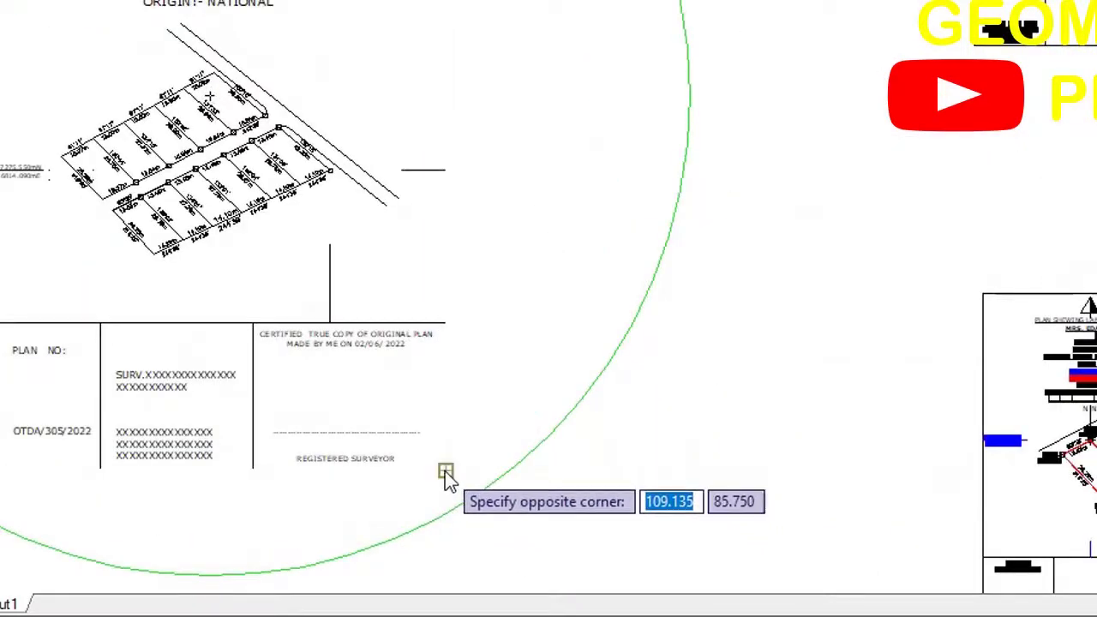
{"action": "left_click", "coordinate": [445, 473]}
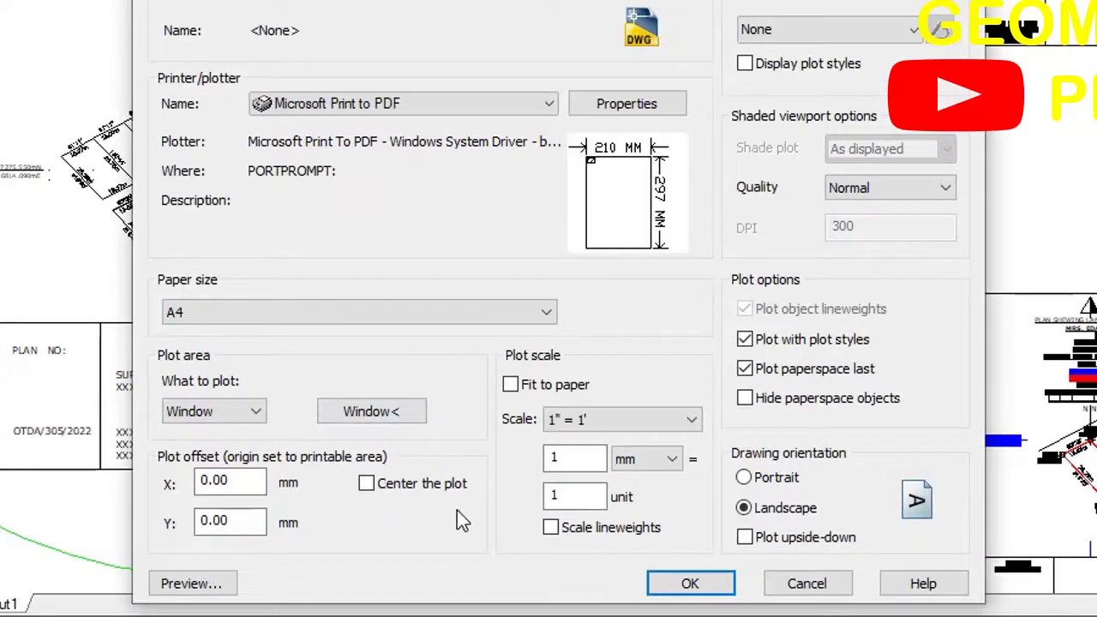
Set the plot scale to fit to paper and the drawing orientation to portrait
{"action": "left_click", "coordinate": [550, 527]}
{"action": "left_click", "coordinate": [555, 529]}
{"action": "left_click", "coordinate": [520, 388]}
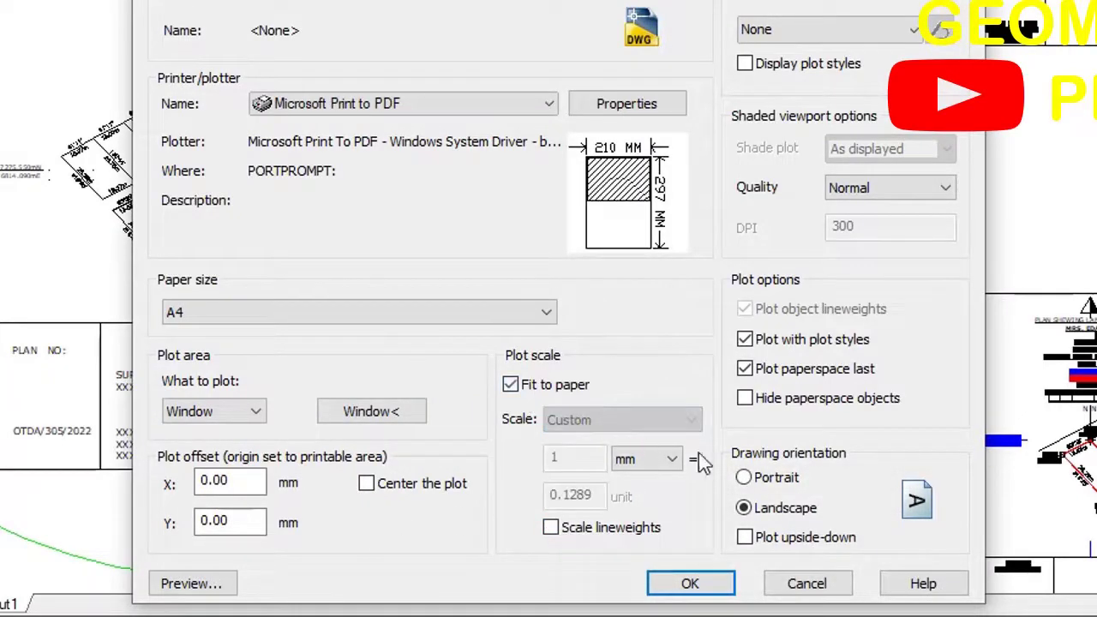
{"action": "left_click", "coordinate": [743, 478]}
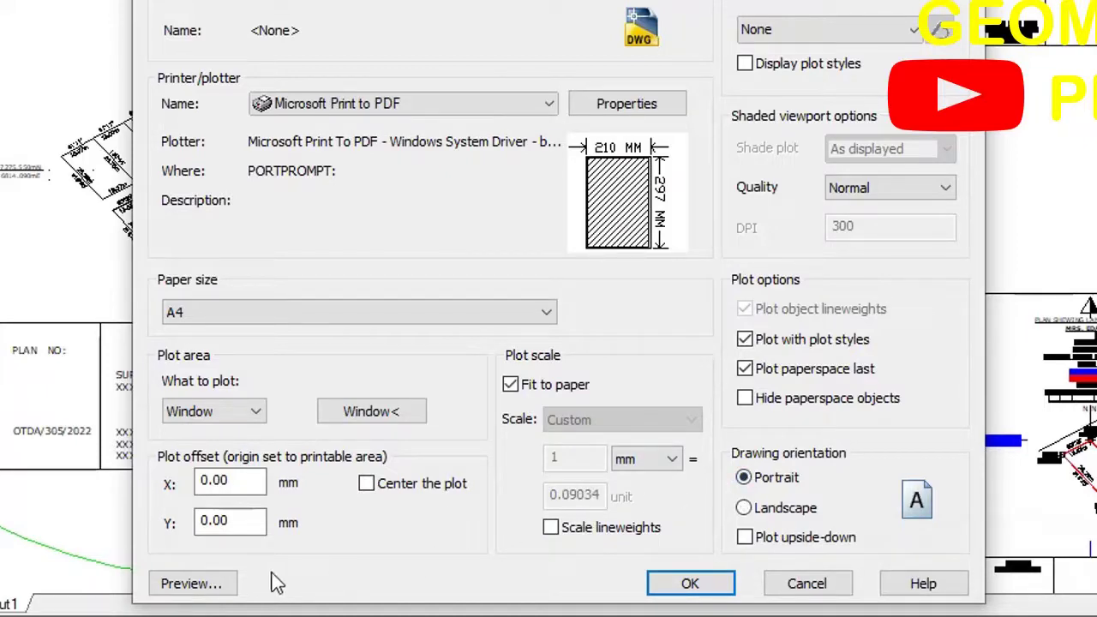
Preview the plot of the plan, then accept the page setup and close the Page Setup Manager
{"action": "left_click", "coordinate": [227, 583]}
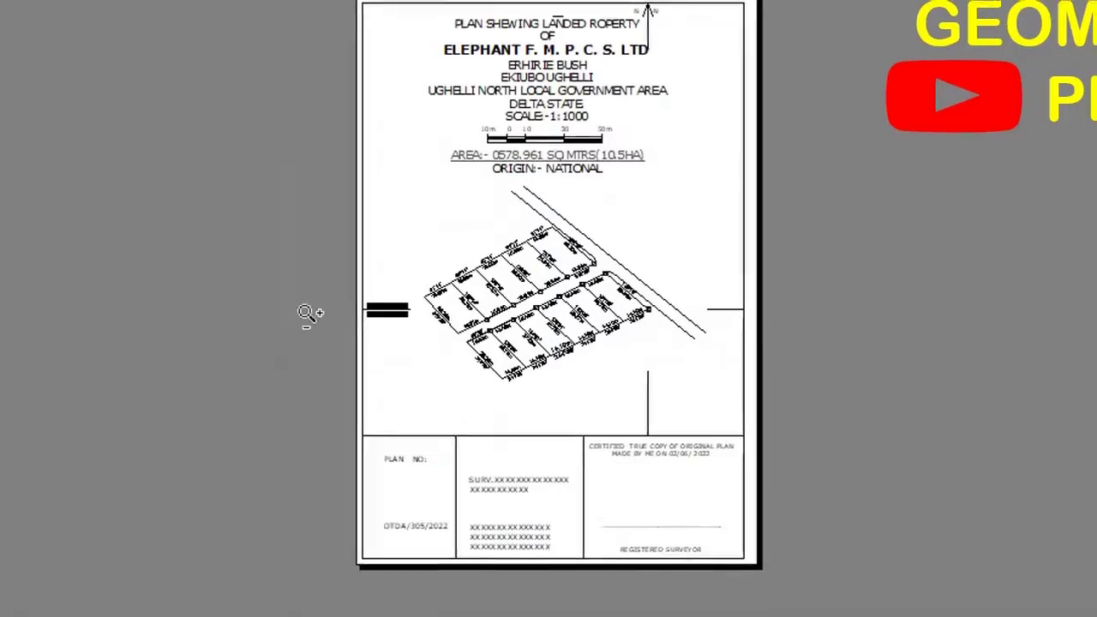
{"action": "key", "text": "Escape"}
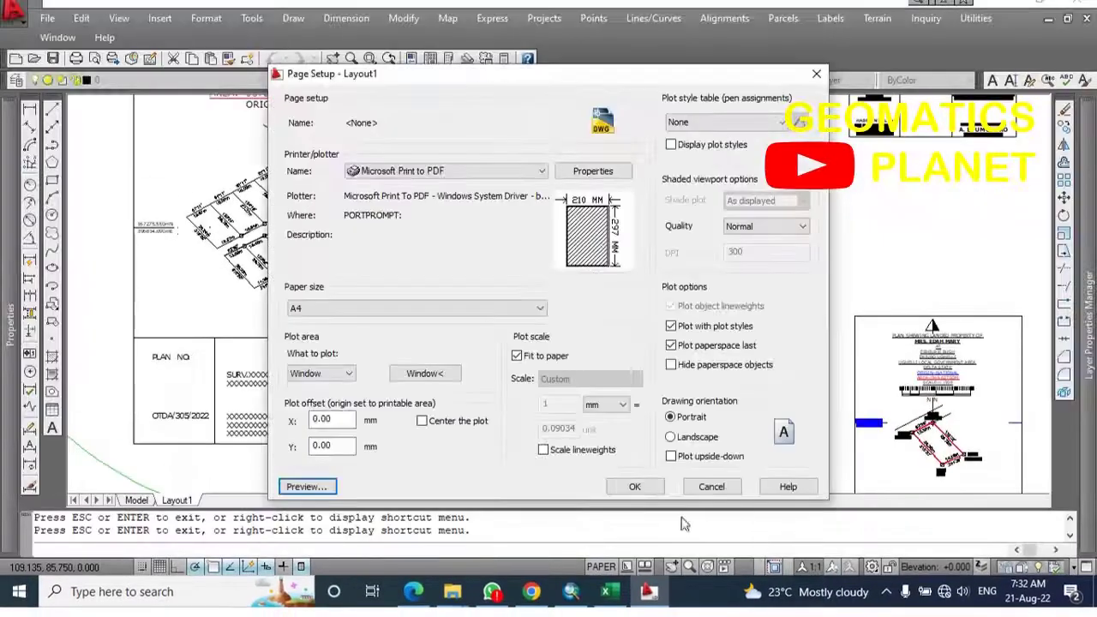
{"action": "left_click", "coordinate": [632, 553]}
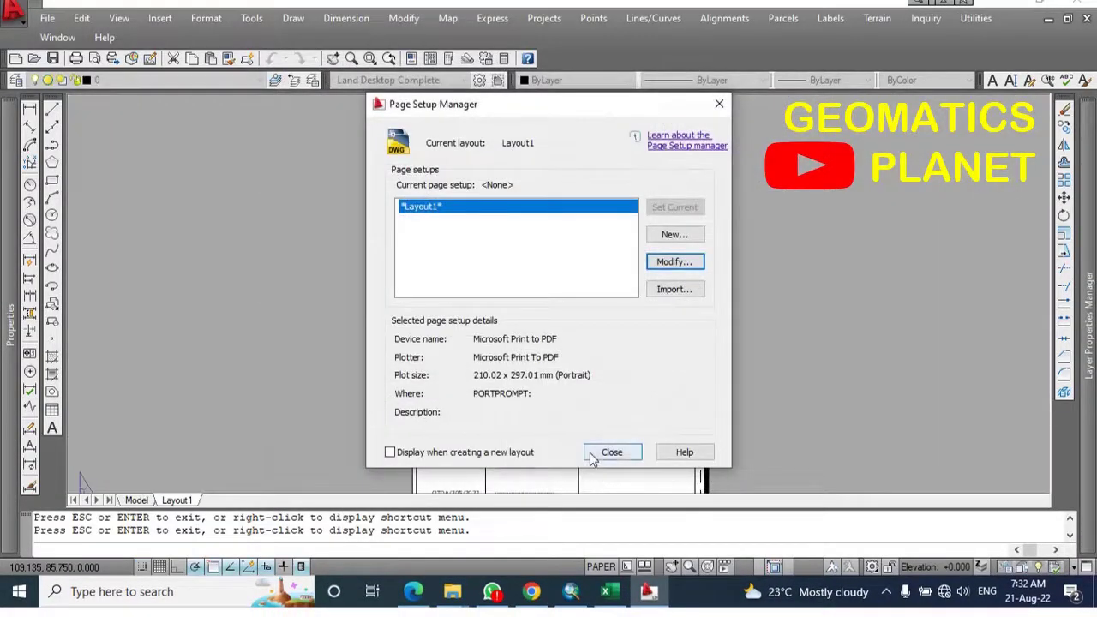
{"action": "left_click", "coordinate": [612, 452]}
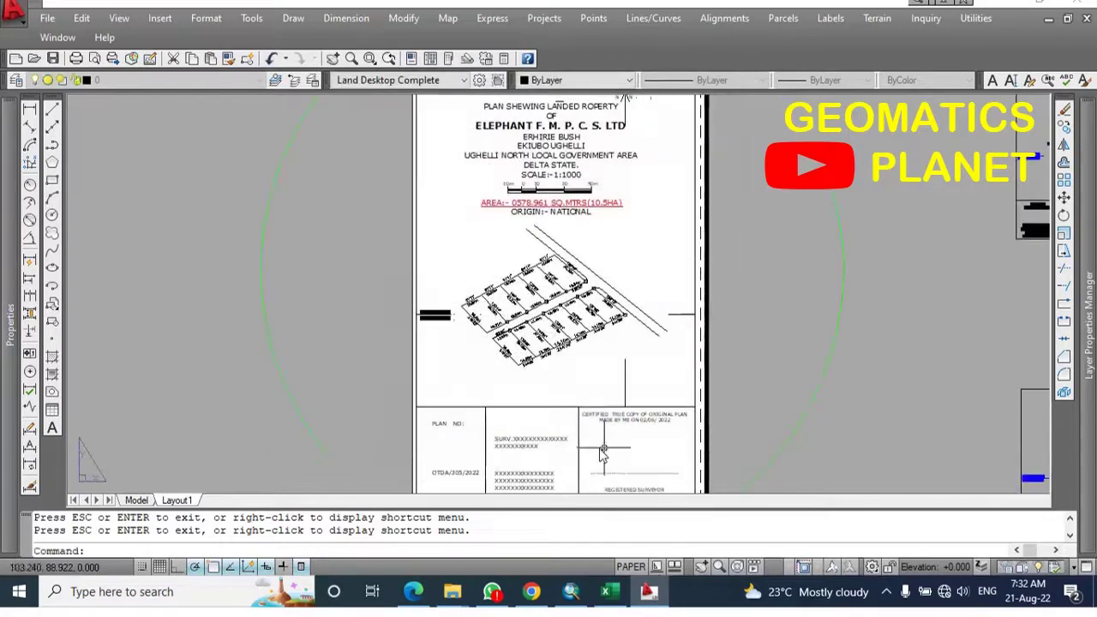
Rename the current layout as Main and add a new layout named P1
{"action": "right_click", "coordinate": [175, 500]}
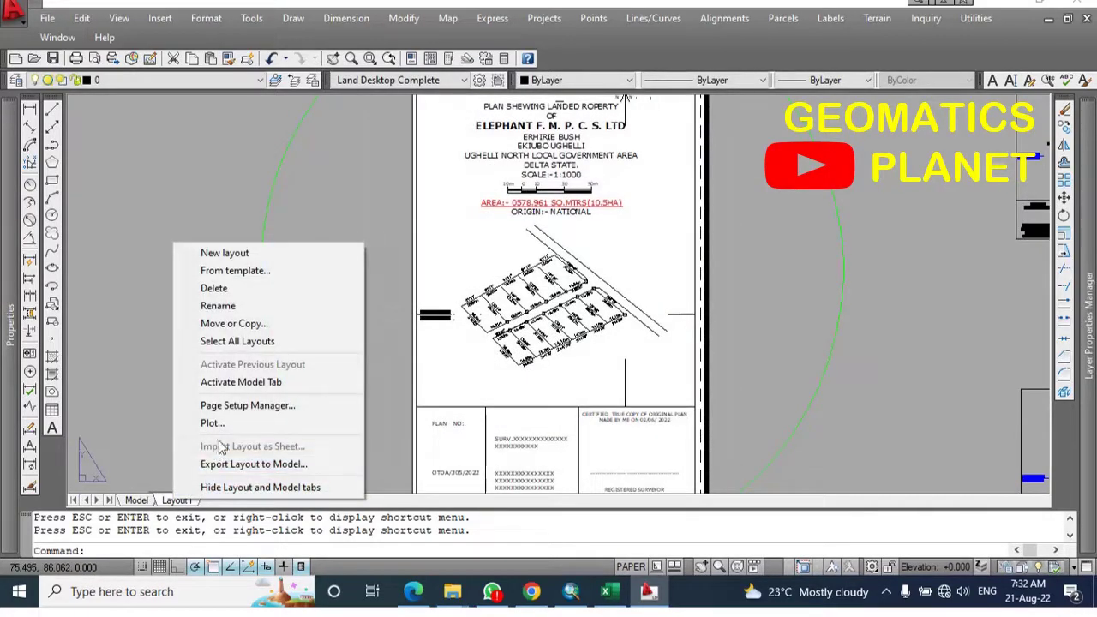
{"action": "left_click", "coordinate": [237, 307]}
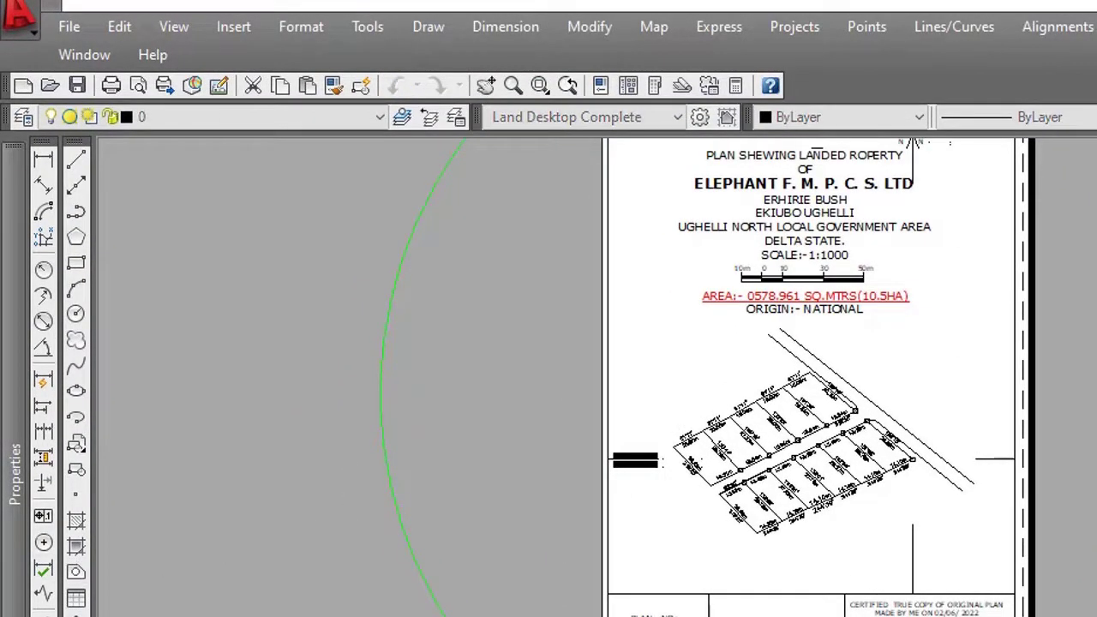
{"action": "right_click", "coordinate": [206, 587]}
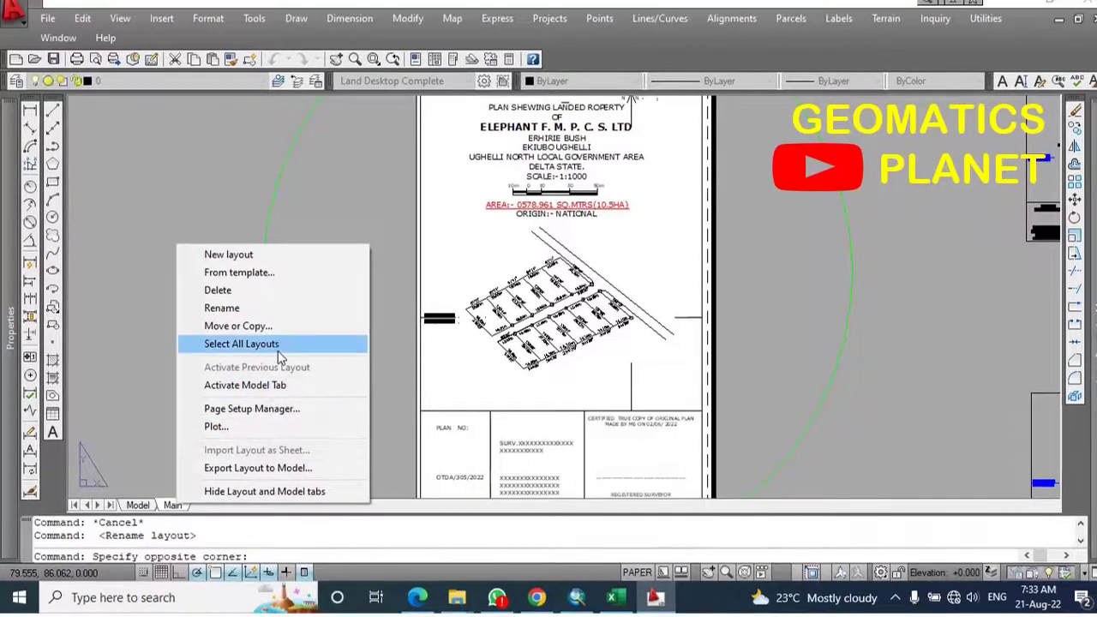
{"action": "left_click", "coordinate": [334, 255]}
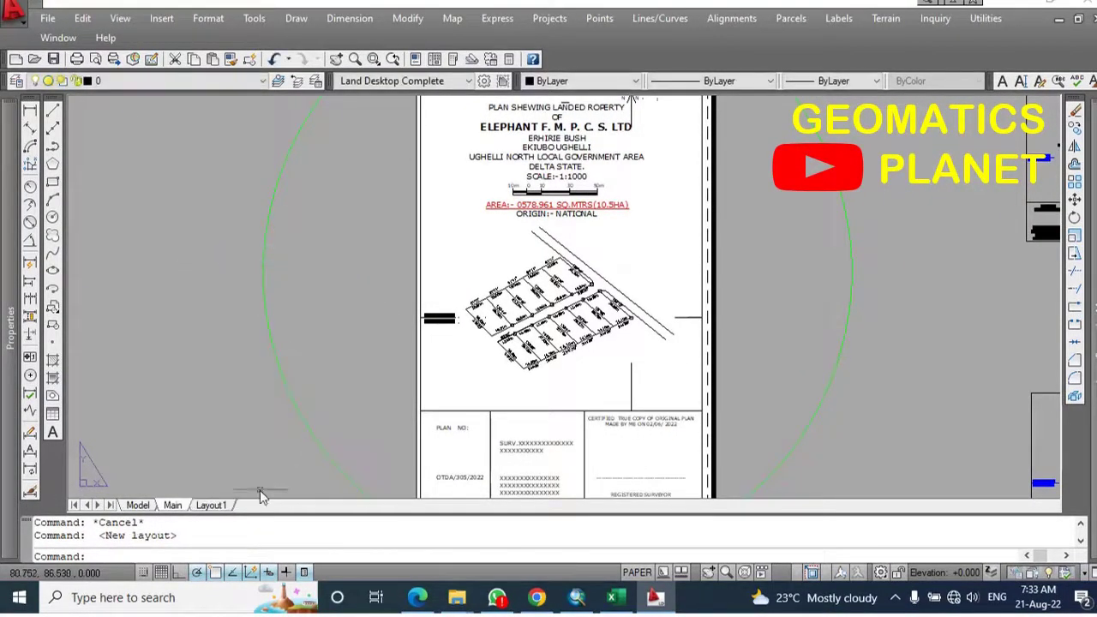
{"action": "right_click", "coordinate": [226, 508]}
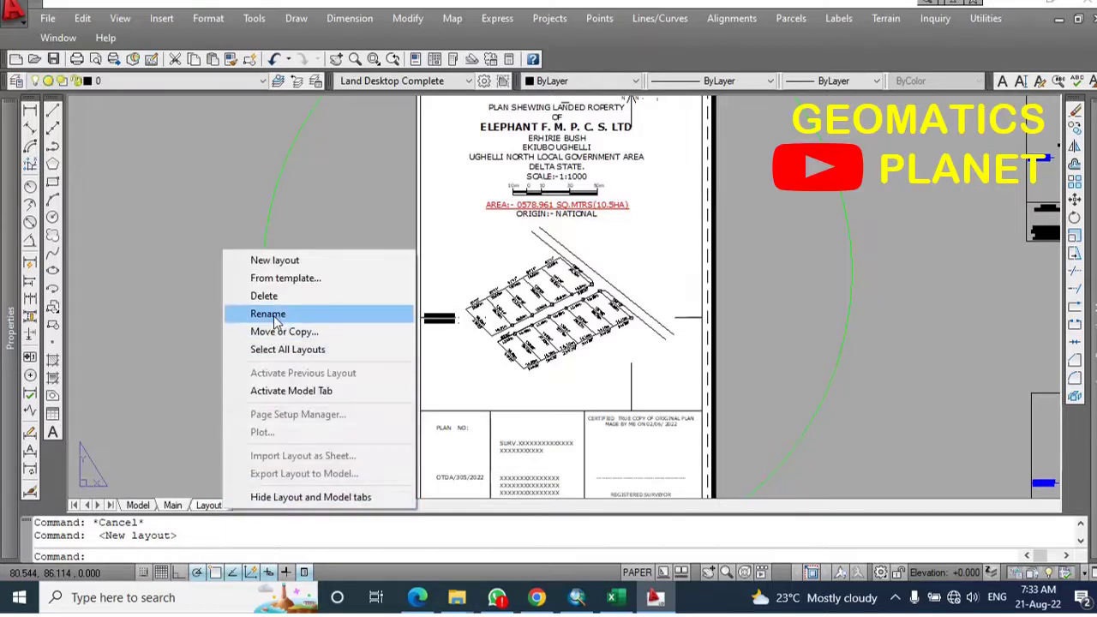
{"action": "left_click", "coordinate": [266, 315]}
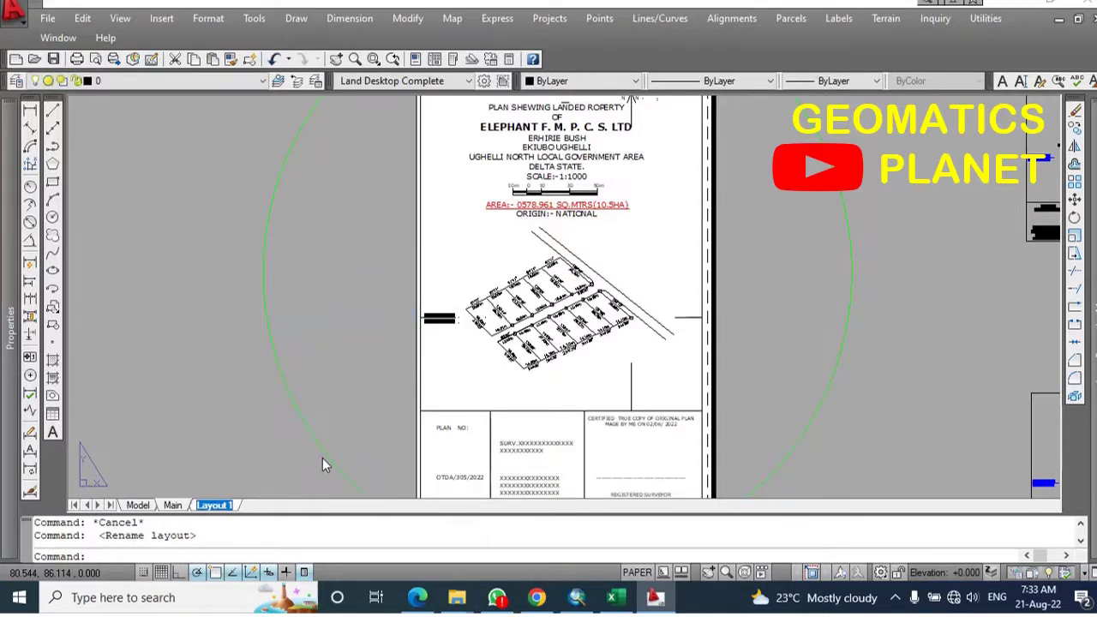
{"action": "type", "text": "P1"}
Switch to layout P1 and open its page setup for modification
{"action": "right_click", "coordinate": [205, 506]}
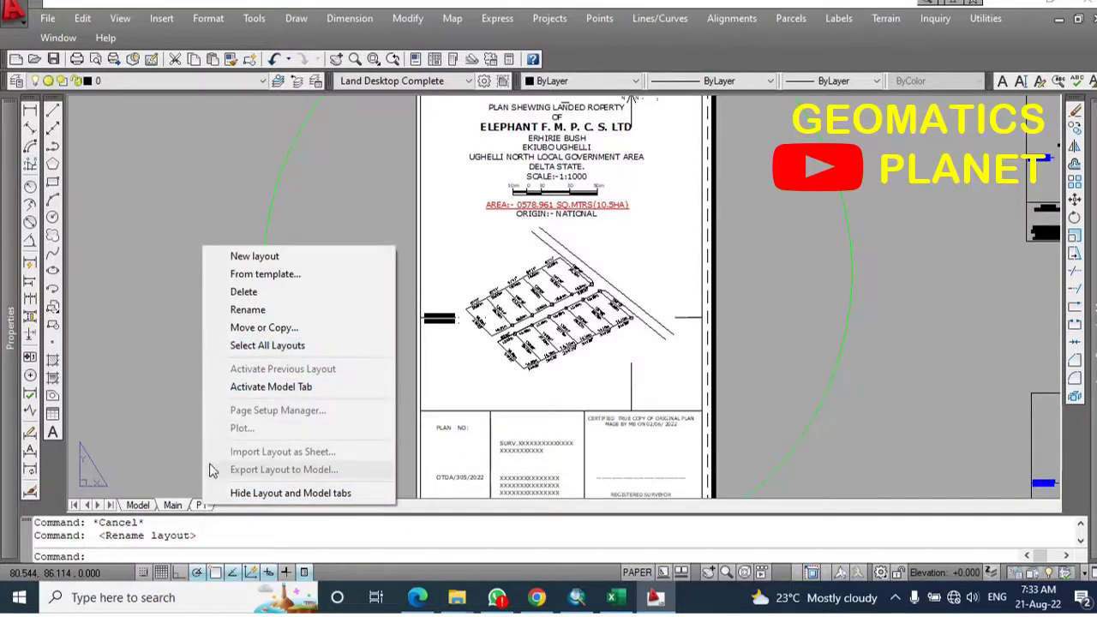
{"action": "left_click", "coordinate": [174, 506]}
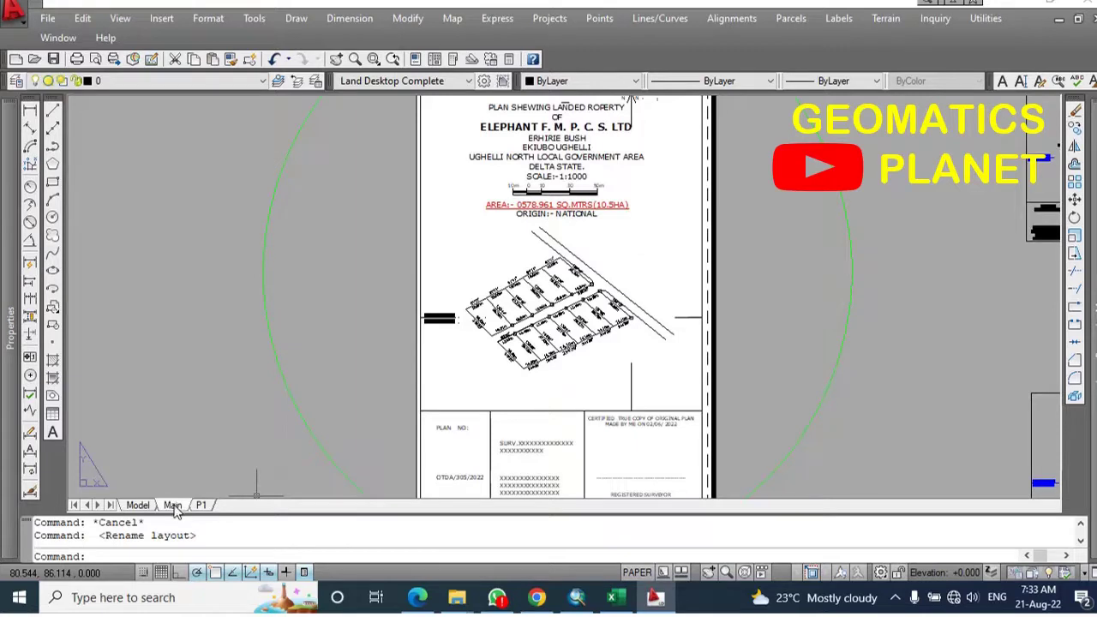
{"action": "right_click", "coordinate": [202, 507]}
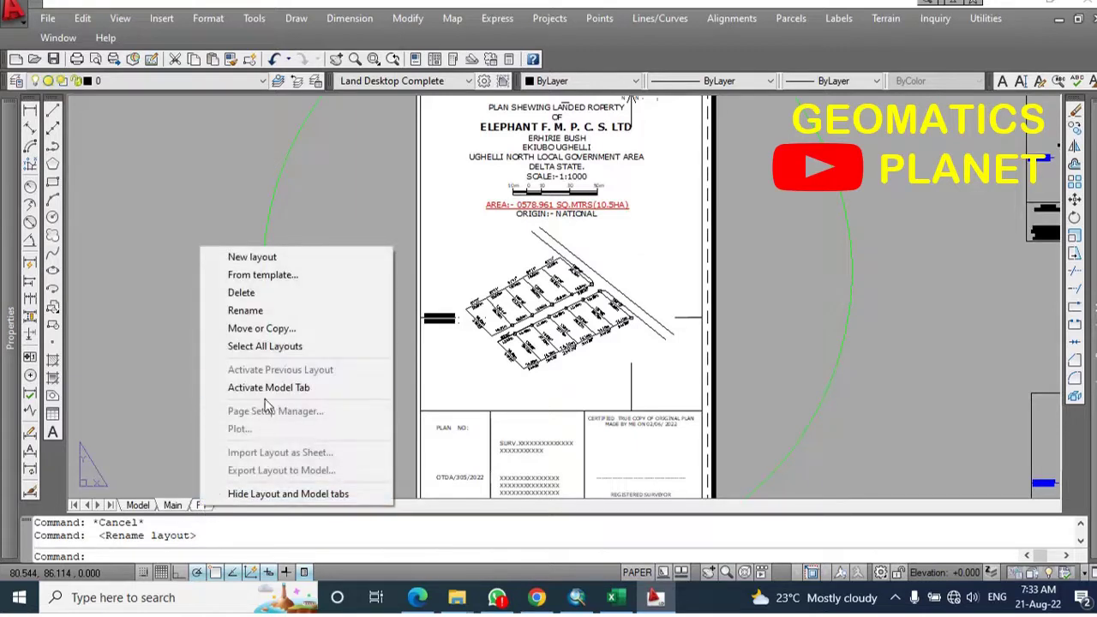
{"action": "left_click", "coordinate": [180, 506]}
{"action": "left_click", "coordinate": [200, 506]}
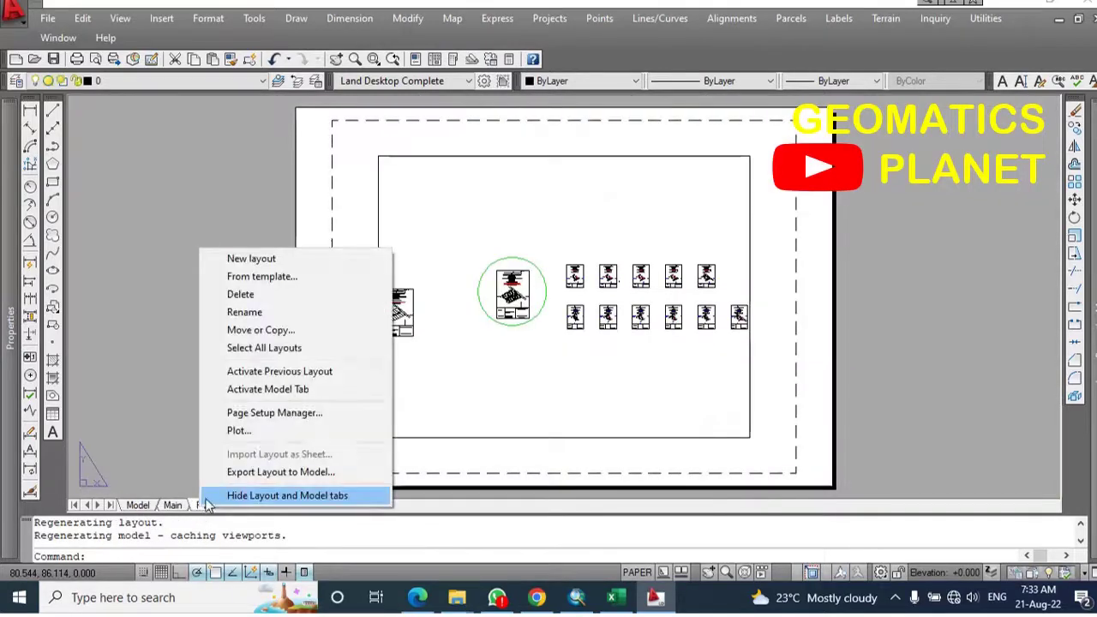
{"action": "left_click", "coordinate": [269, 414]}
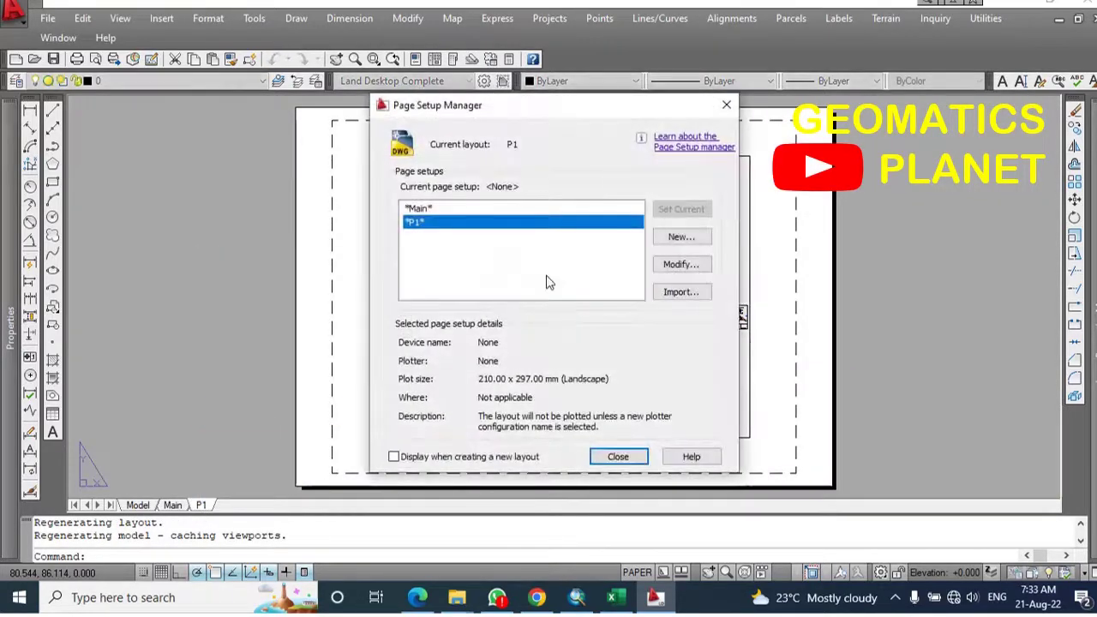
{"action": "left_click", "coordinate": [677, 264]}
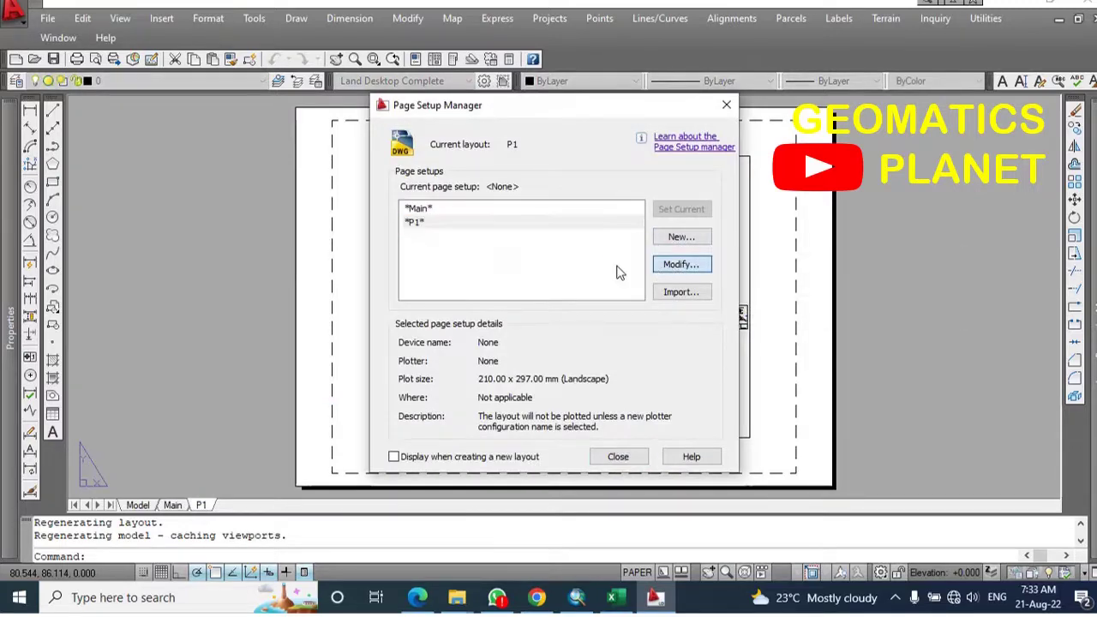
Set the plot area to a window spanning opposite border corners of the first small plan in the upper row beside the green circle
{"action": "left_click", "coordinate": [347, 377]}
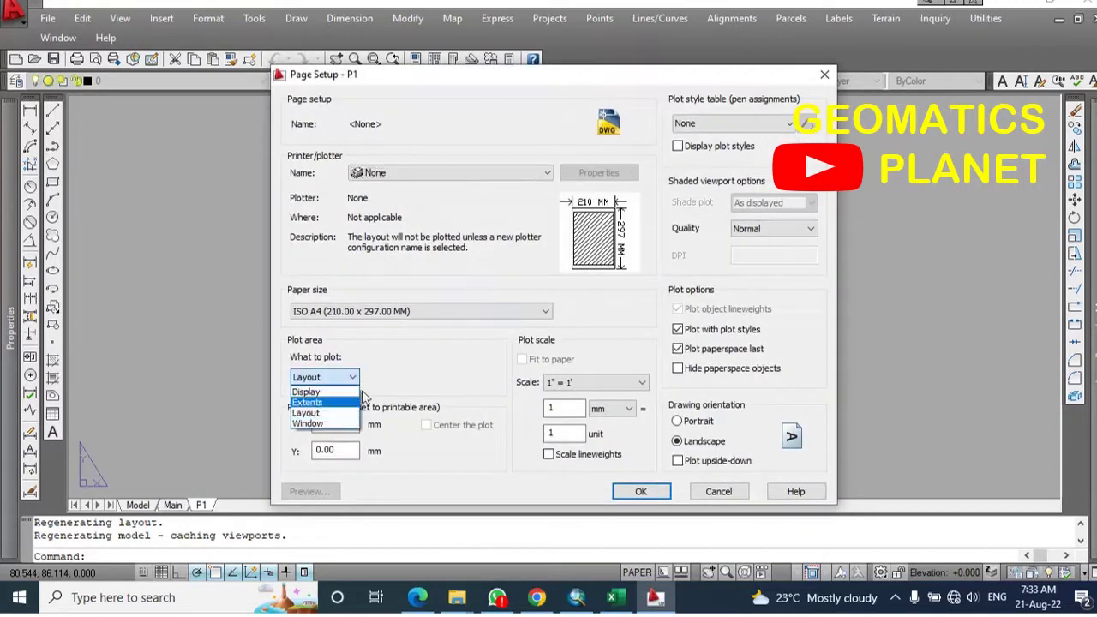
{"action": "left_click", "coordinate": [337, 425]}
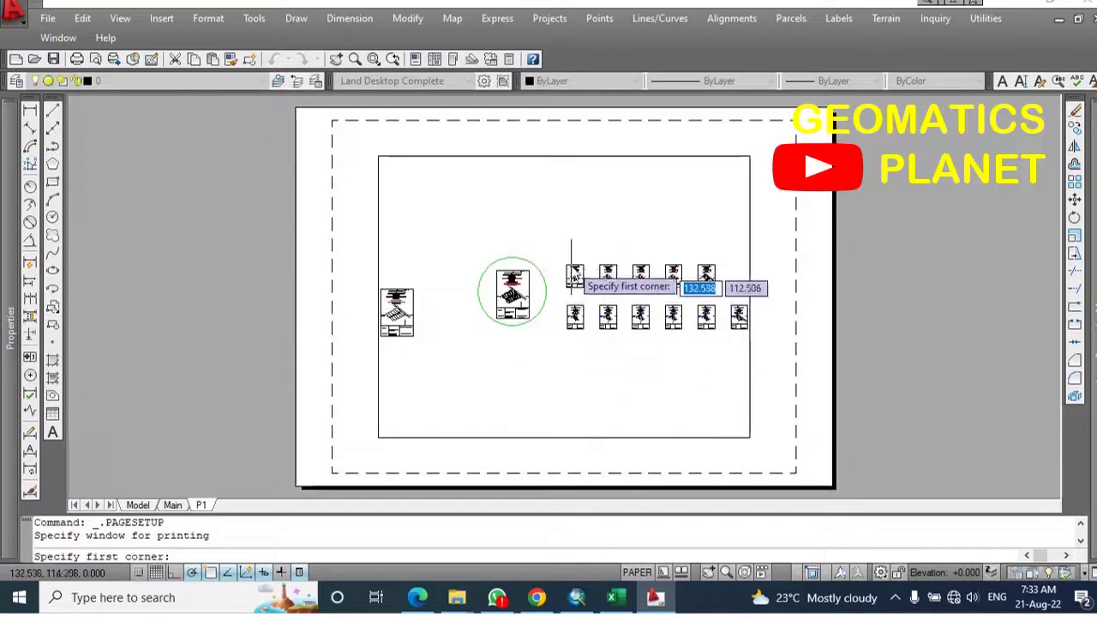
{"action": "scroll", "coordinate": [568, 273], "scroll_direction": "up", "scroll_amount": 6}
{"action": "scroll", "coordinate": [566, 274], "scroll_direction": "up", "scroll_amount": 3}
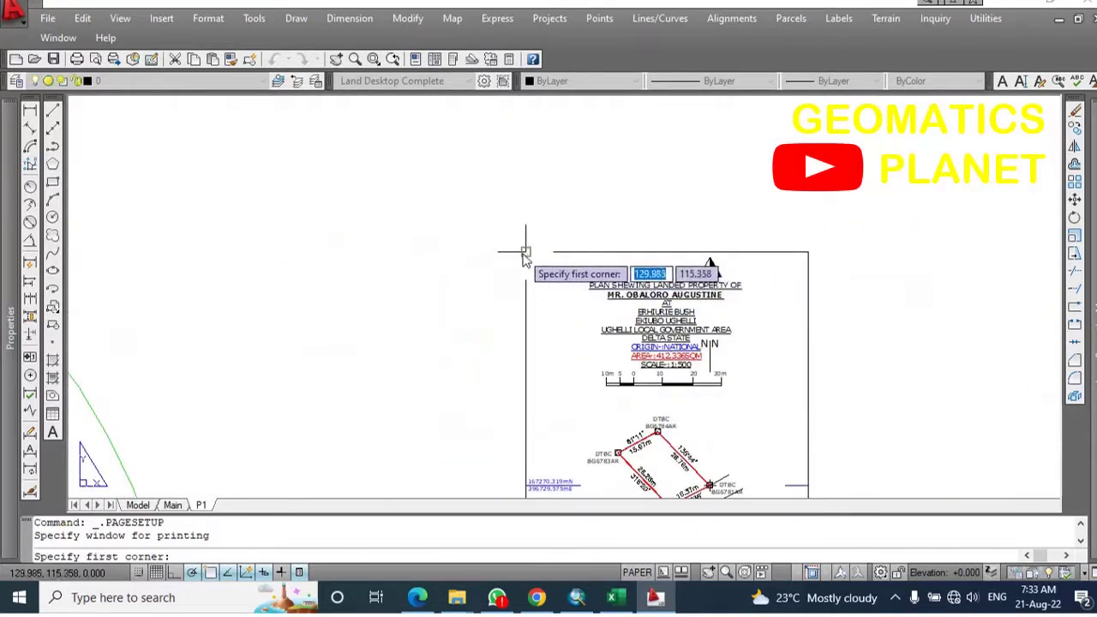
{"action": "left_click", "coordinate": [526, 255]}
{"action": "scroll", "coordinate": [514, 250], "scroll_direction": "down", "scroll_amount": 4}
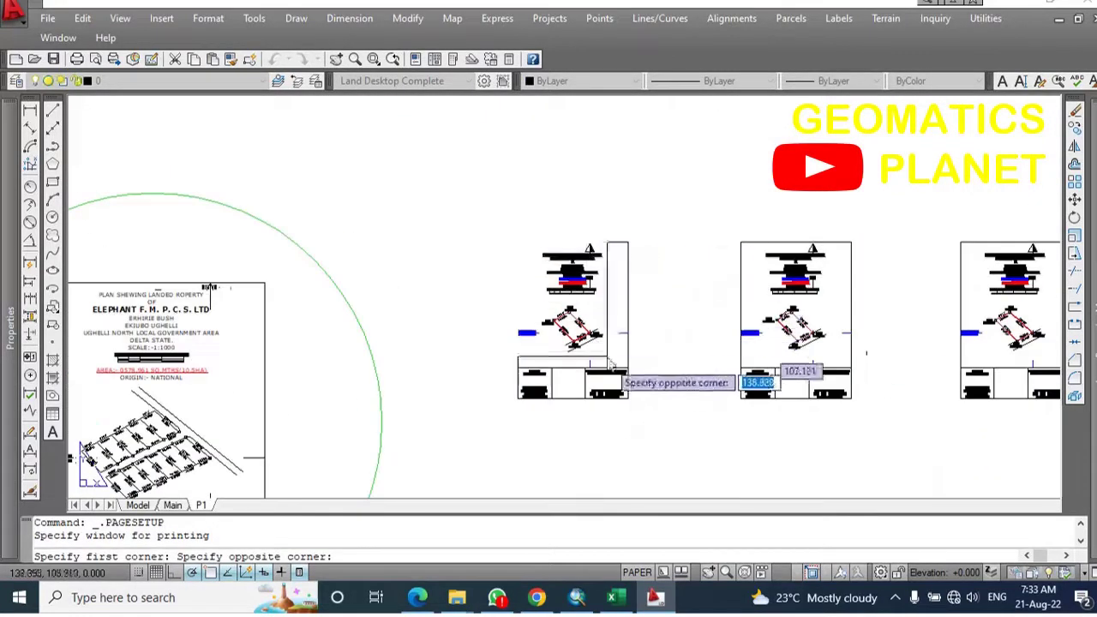
{"action": "left_click", "coordinate": [628, 403]}
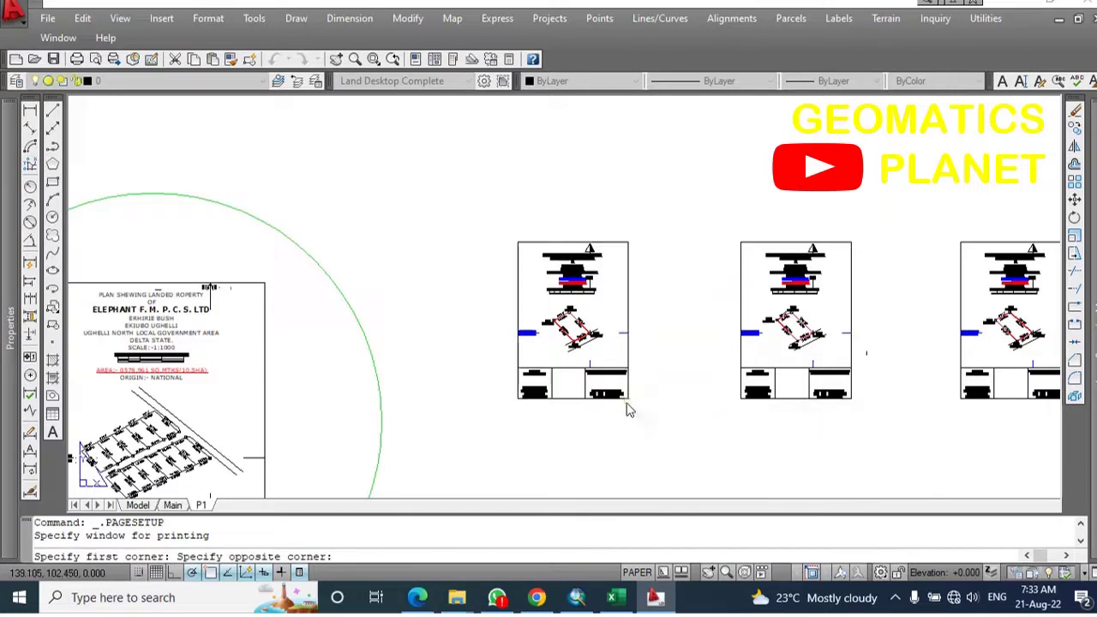
Configure the P1 page setup with fit to paper, portrait orientation and the Microsoft Print to PDF plotter
{"action": "left_click", "coordinate": [521, 359]}
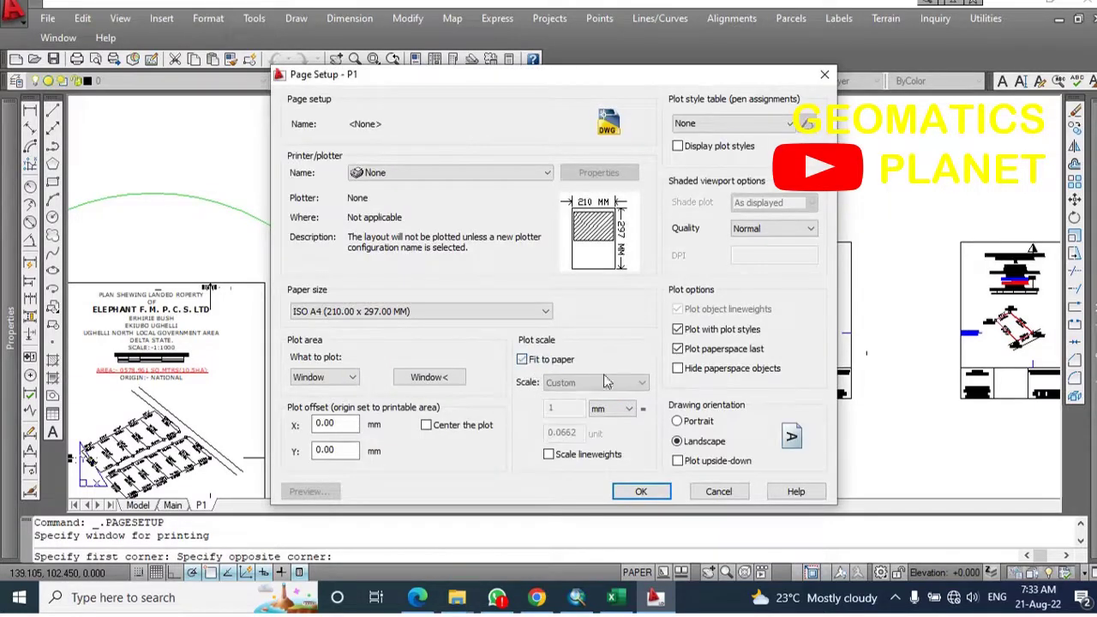
{"action": "left_click", "coordinate": [677, 421]}
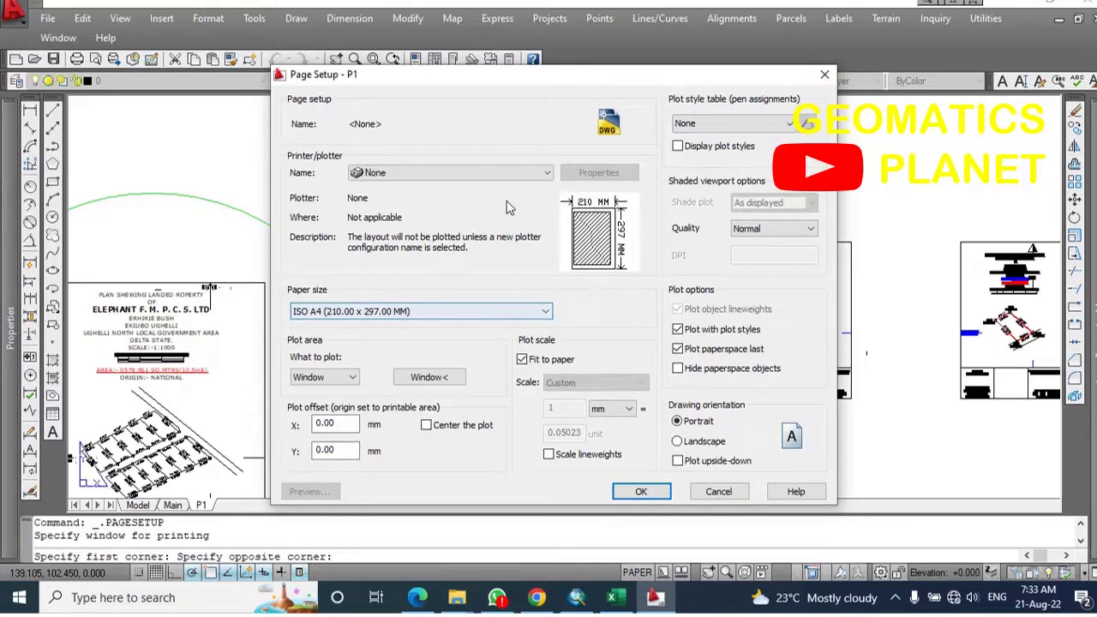
{"action": "left_click", "coordinate": [508, 174]}
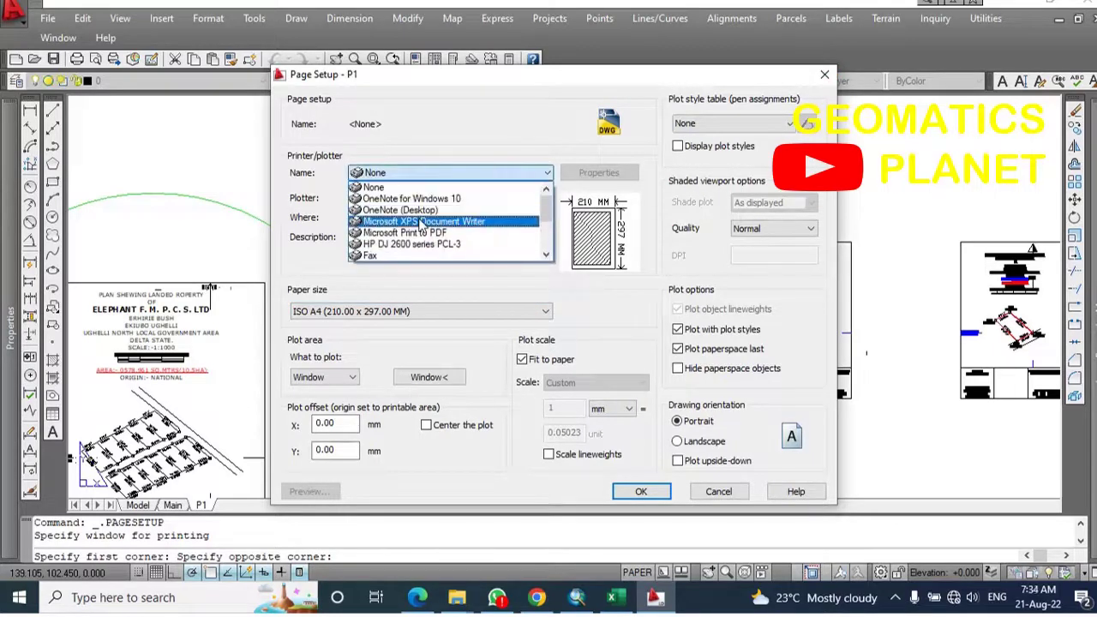
{"action": "left_click", "coordinate": [413, 232]}
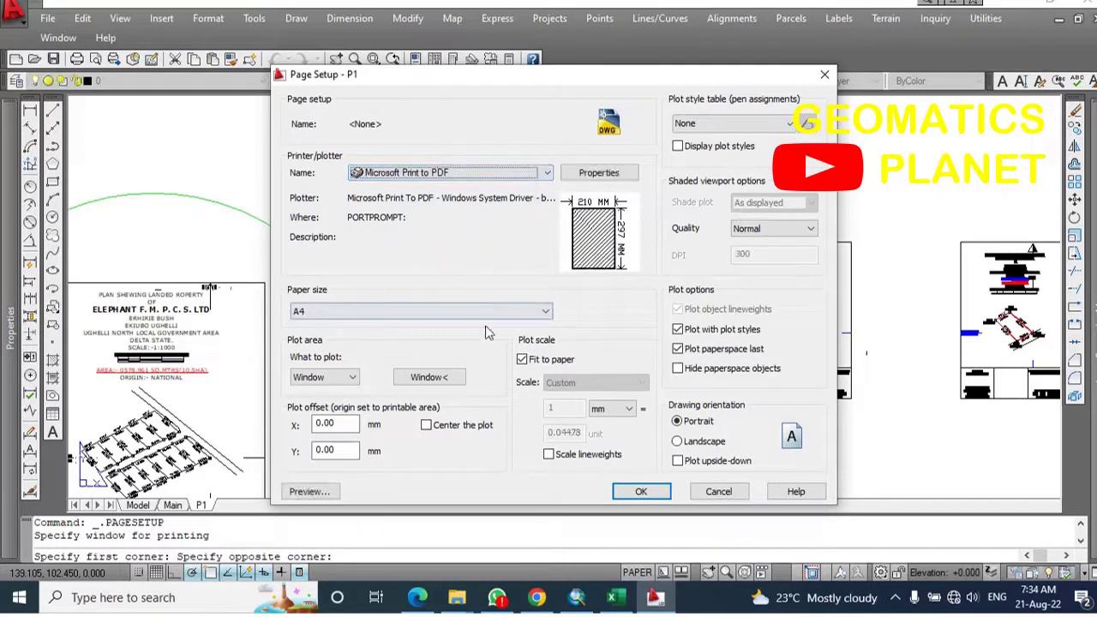
Preview the P1 plot, then accept the page setup and close the Page Setup Manager
{"action": "left_click", "coordinate": [326, 490]}
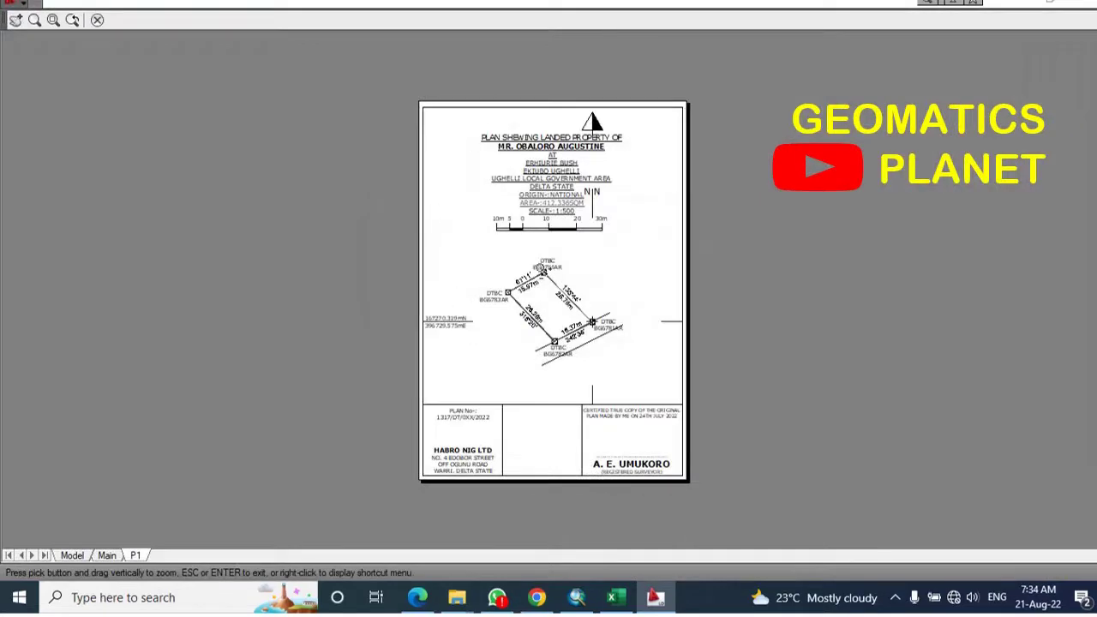
{"action": "left_click", "coordinate": [97, 20]}
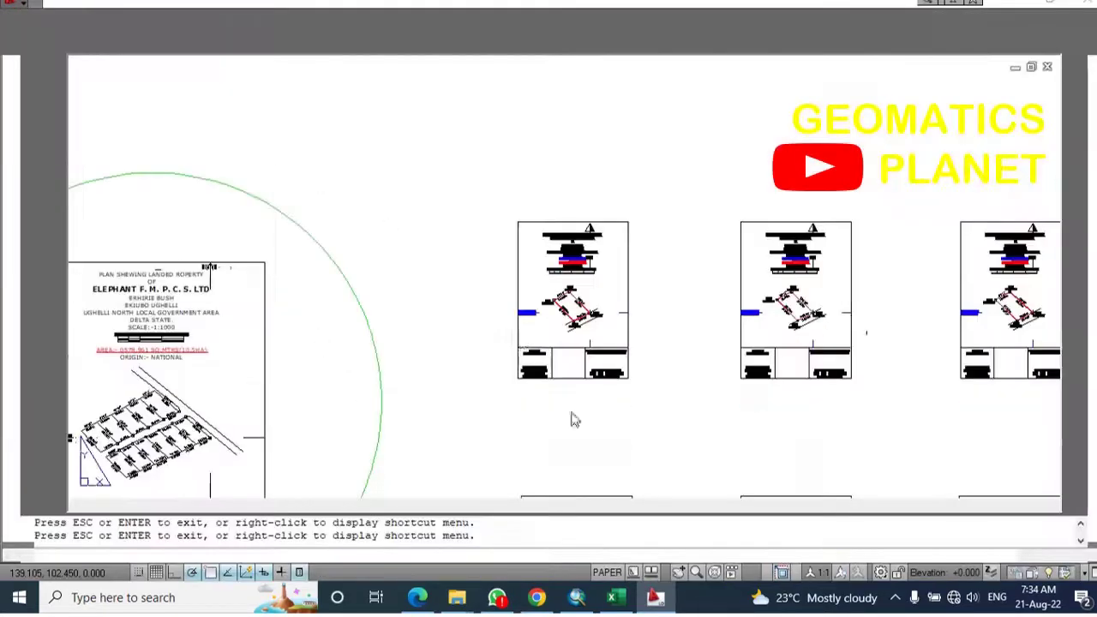
{"action": "left_click", "coordinate": [637, 490]}
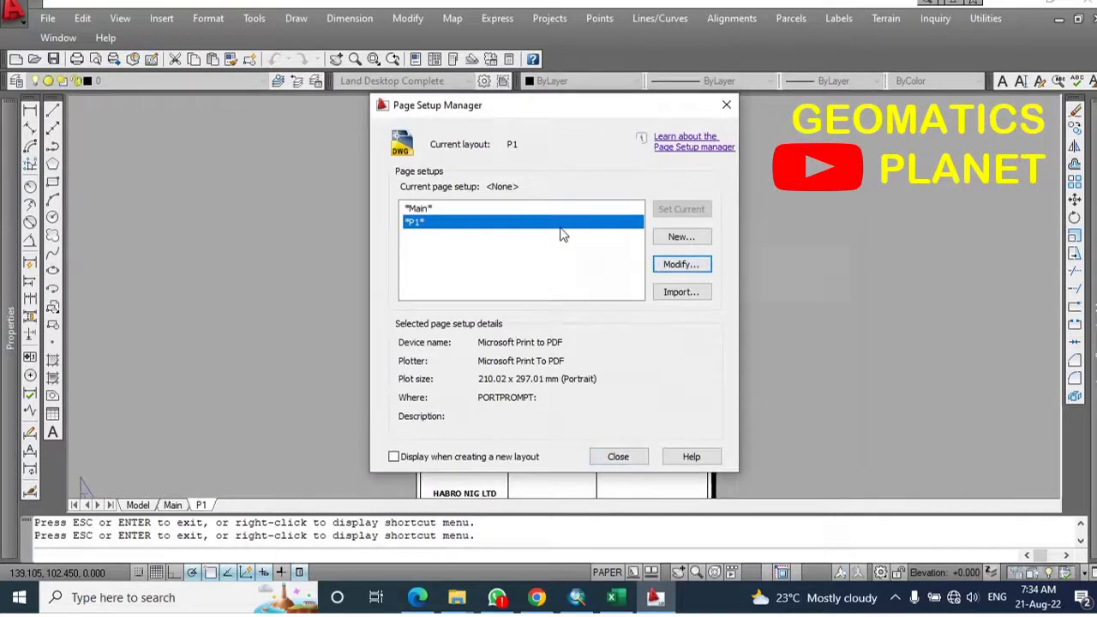
{"action": "left_click", "coordinate": [617, 458]}
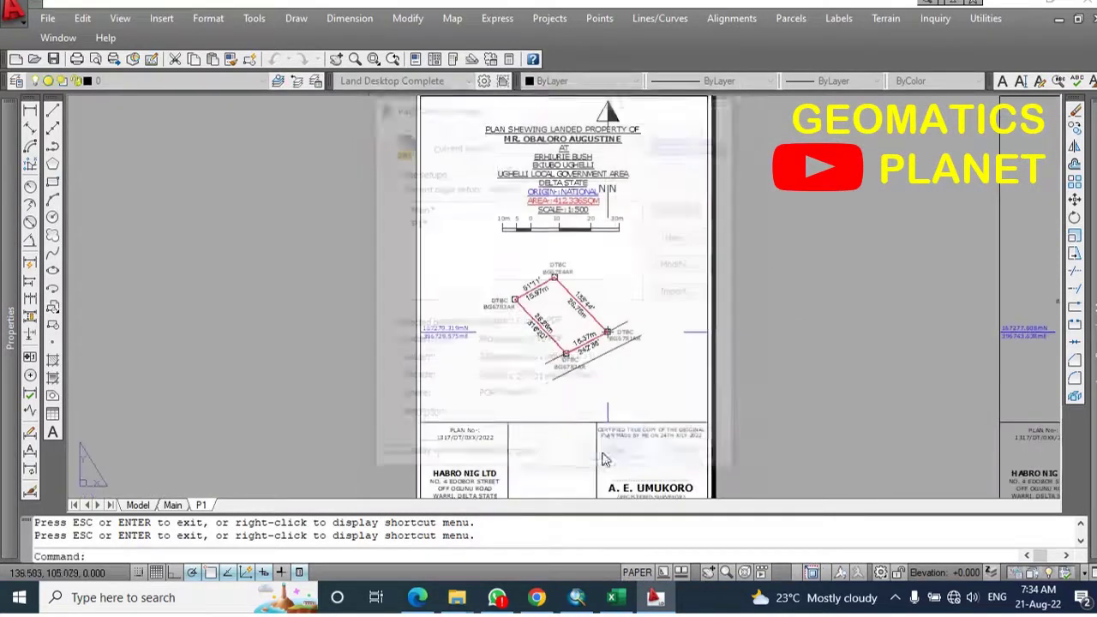
{"action": "scroll", "coordinate": [515, 334], "scroll_direction": "down", "scroll_amount": 2}
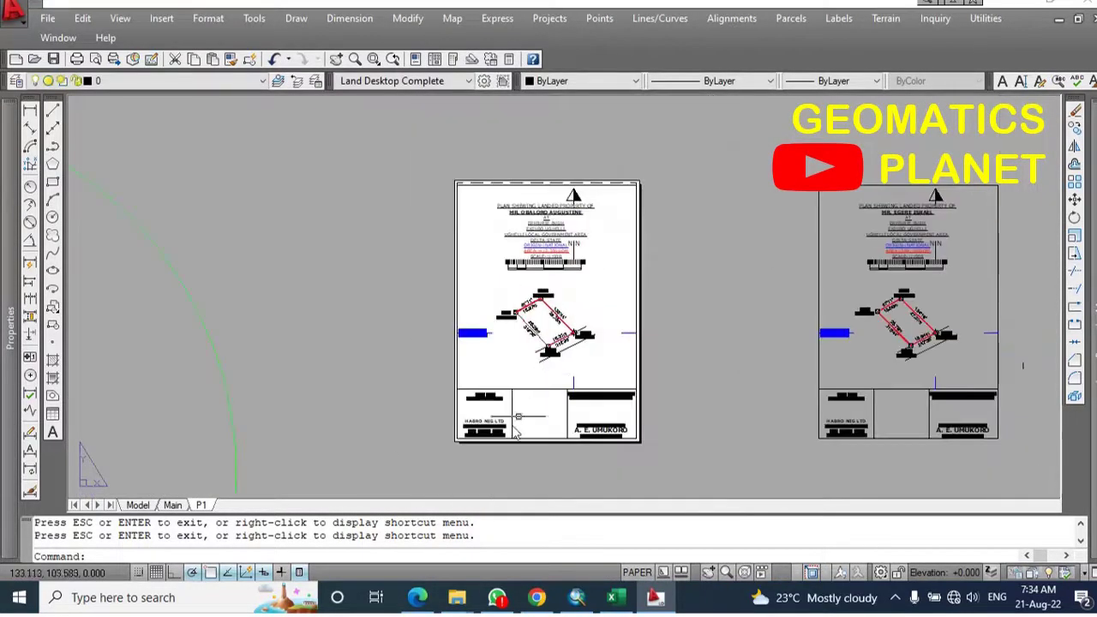
Add a new layout, rename it as P2 and close its Page Setup Manager
{"action": "right_click", "coordinate": [202, 506]}
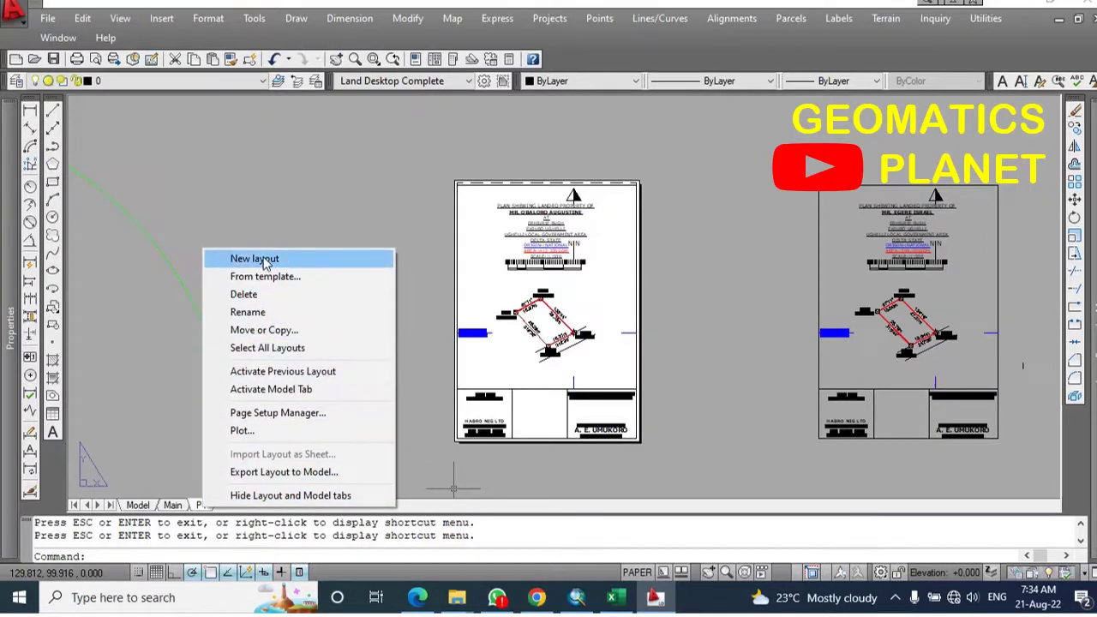
{"action": "left_click", "coordinate": [254, 257]}
{"action": "left_click", "coordinate": [247, 506]}
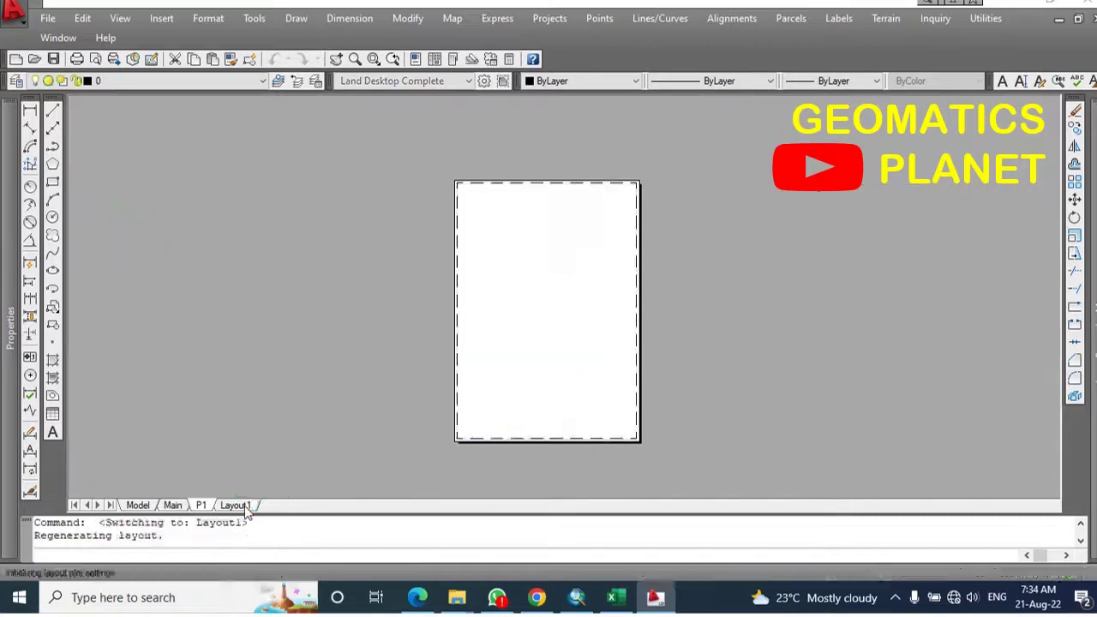
{"action": "right_click", "coordinate": [246, 506]}
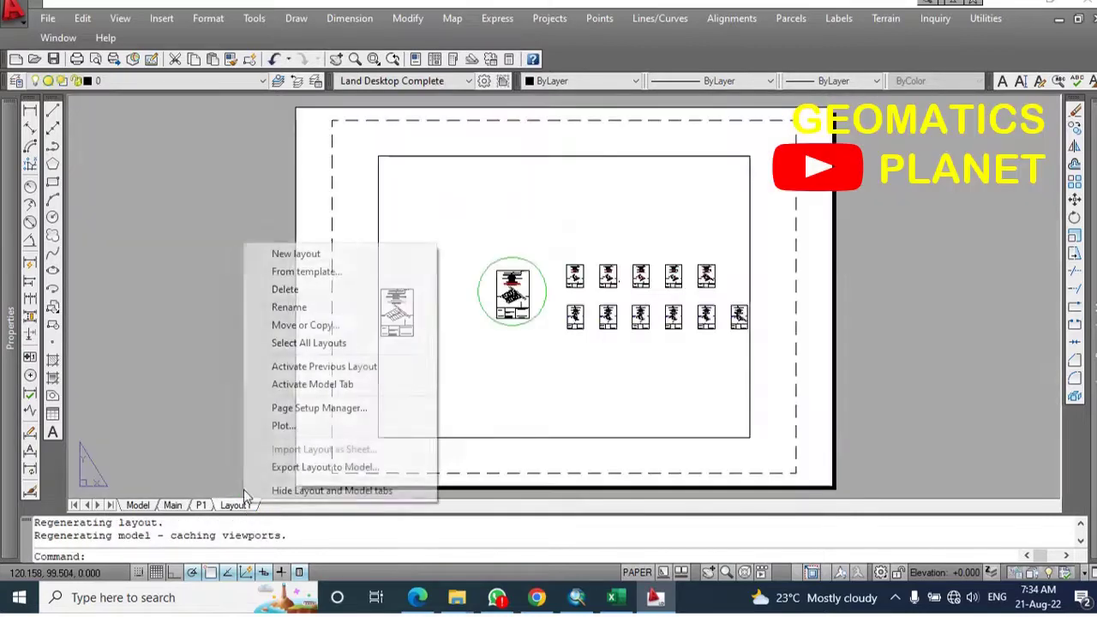
{"action": "left_click", "coordinate": [313, 308]}
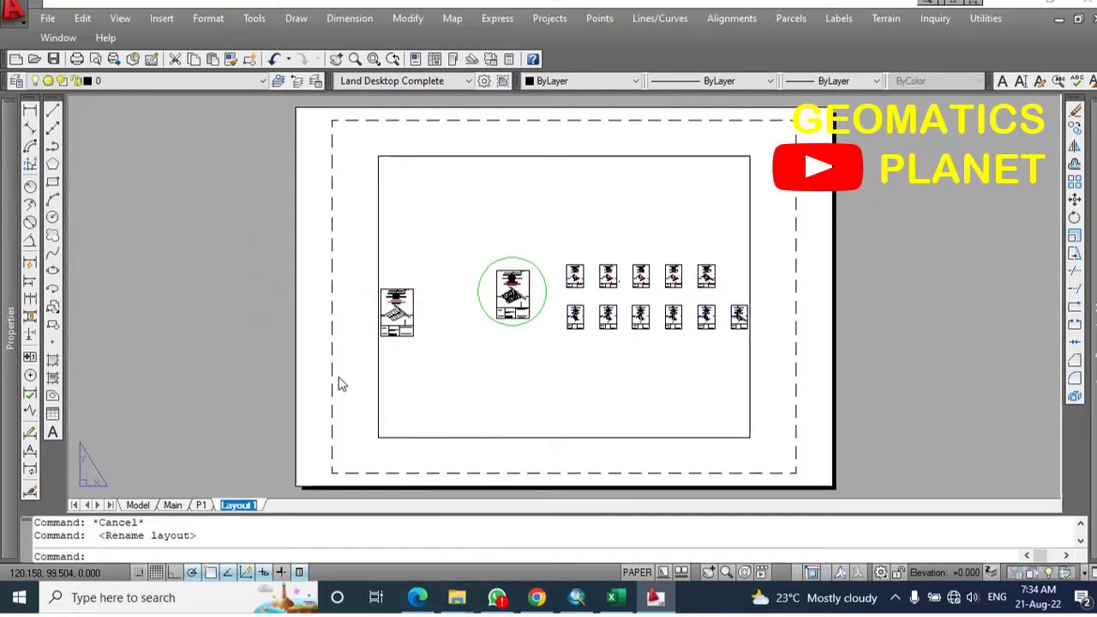
{"action": "left_click", "coordinate": [339, 384]}
{"action": "key", "text": "Escape"}
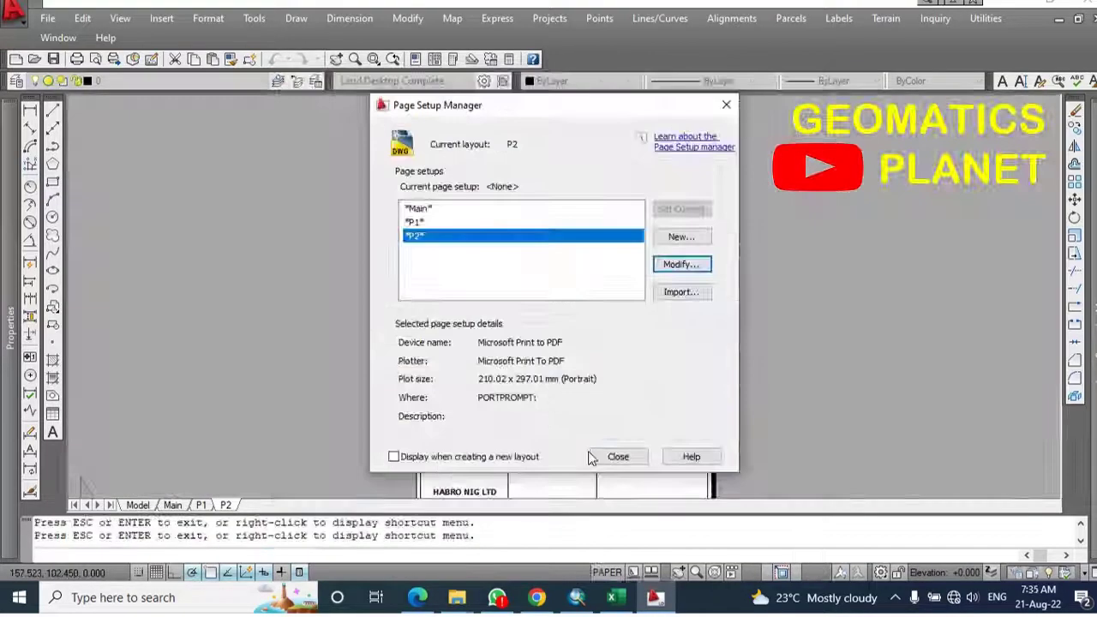
{"action": "left_click", "coordinate": [596, 456]}
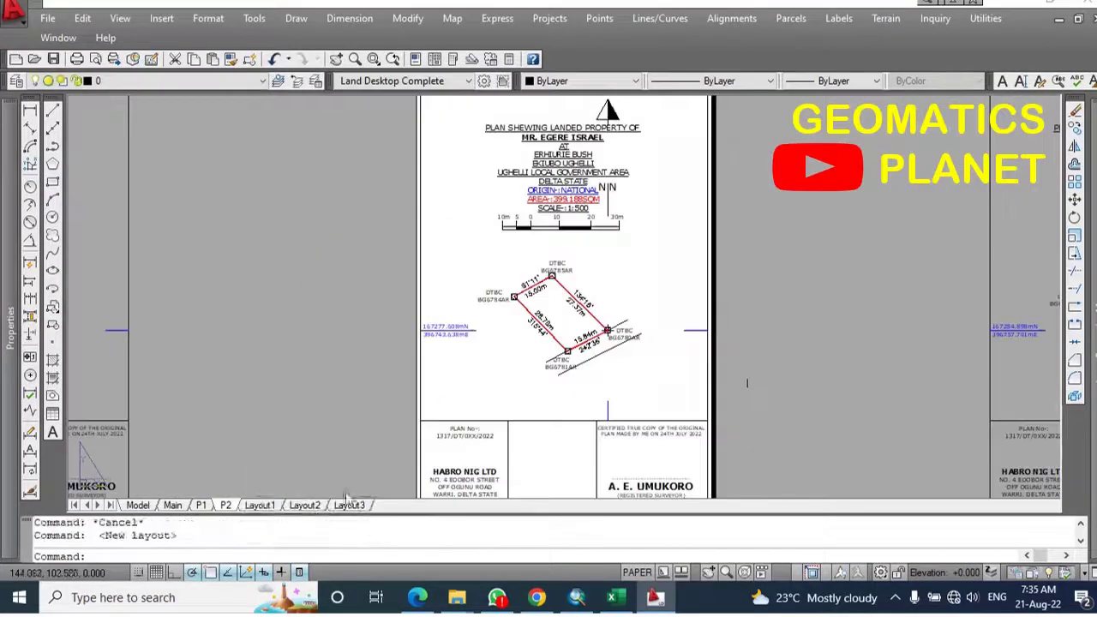
Accept the windowed, centered PDF page setup for layout P9 and close the Page Setup Manager
{"action": "left_click", "coordinate": [453, 232]}
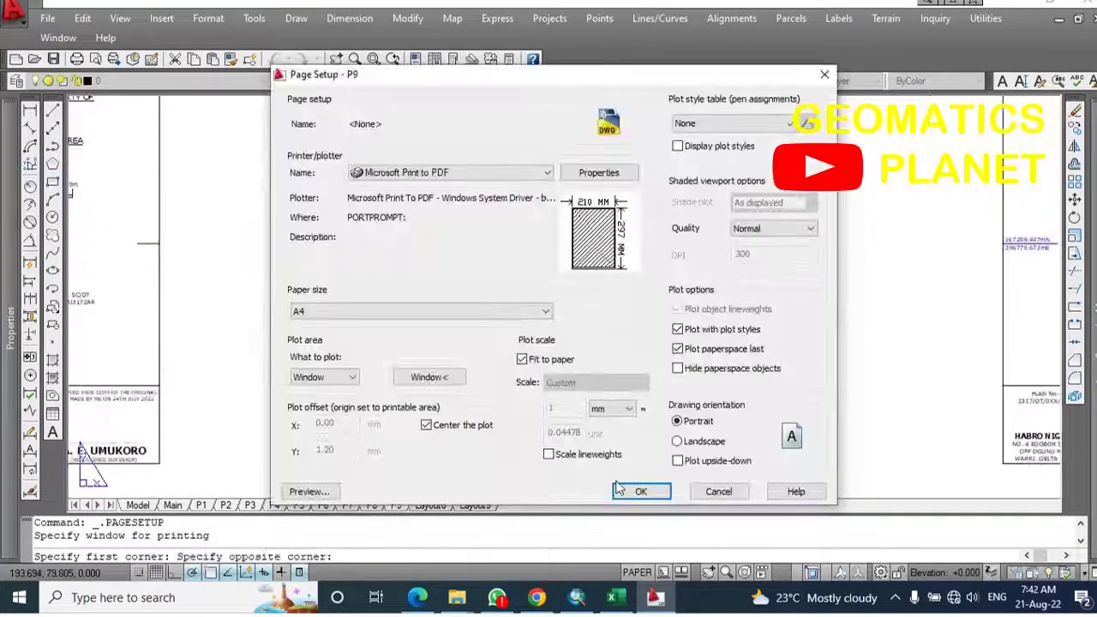
{"action": "left_click", "coordinate": [639, 494]}
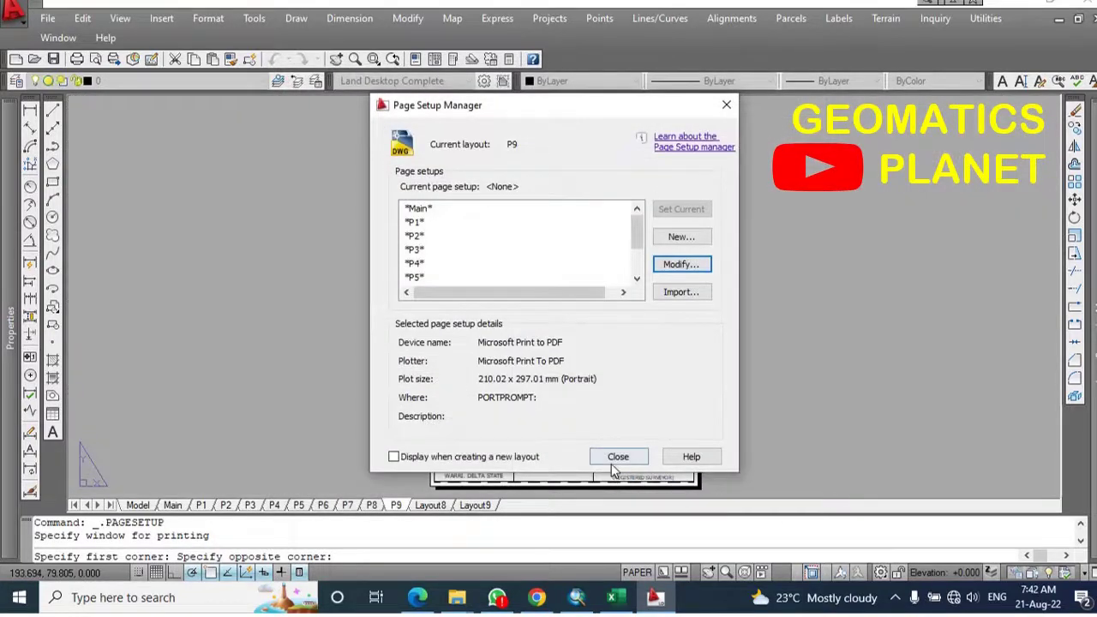
{"action": "left_click", "coordinate": [613, 463]}
{"action": "scroll", "coordinate": [458, 386], "scroll_direction": "down", "scroll_amount": 3}
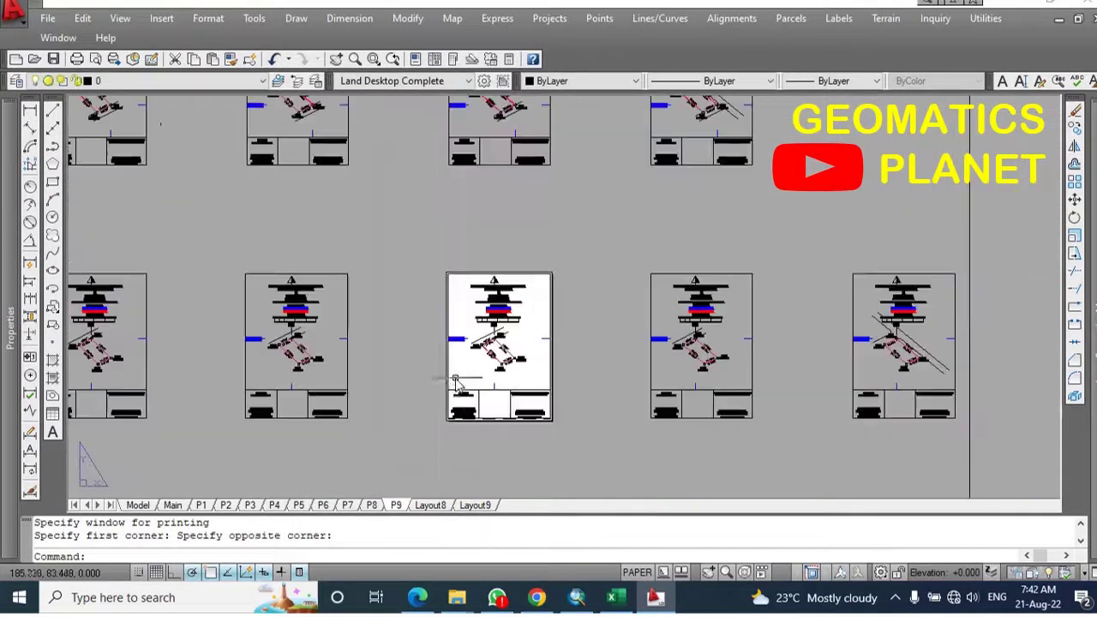
Switch to Layout8 and rename it as P10
{"action": "left_click", "coordinate": [431, 507]}
{"action": "right_click", "coordinate": [432, 506]}
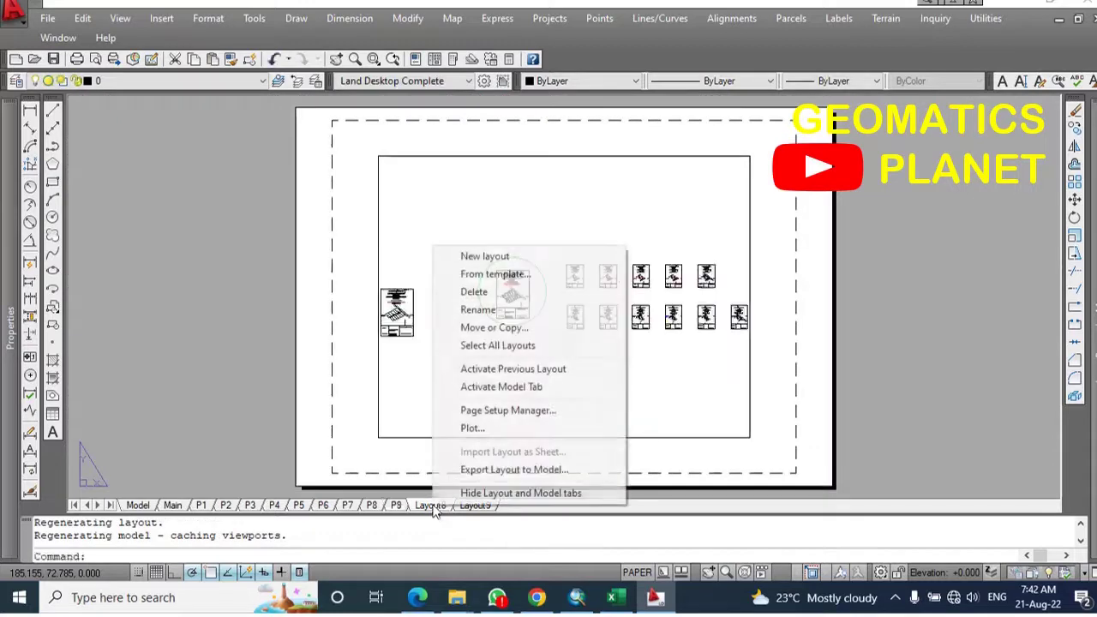
{"action": "left_click", "coordinate": [476, 310]}
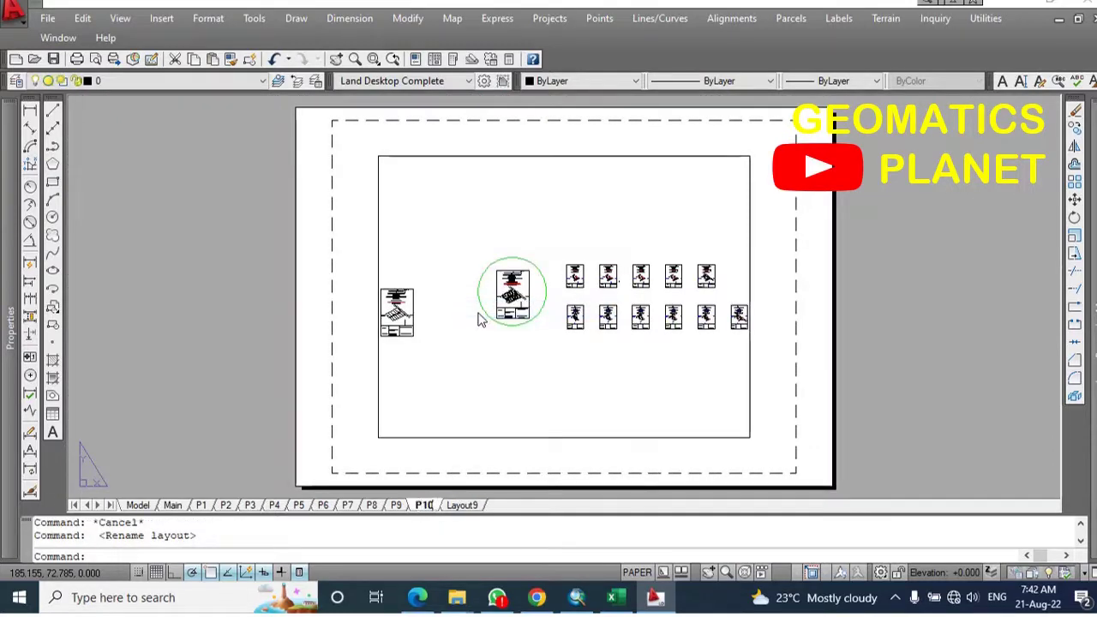
{"action": "type", "text": "P10"}
{"action": "left_click", "coordinate": [529, 168]}
{"action": "key", "text": "Escape"}
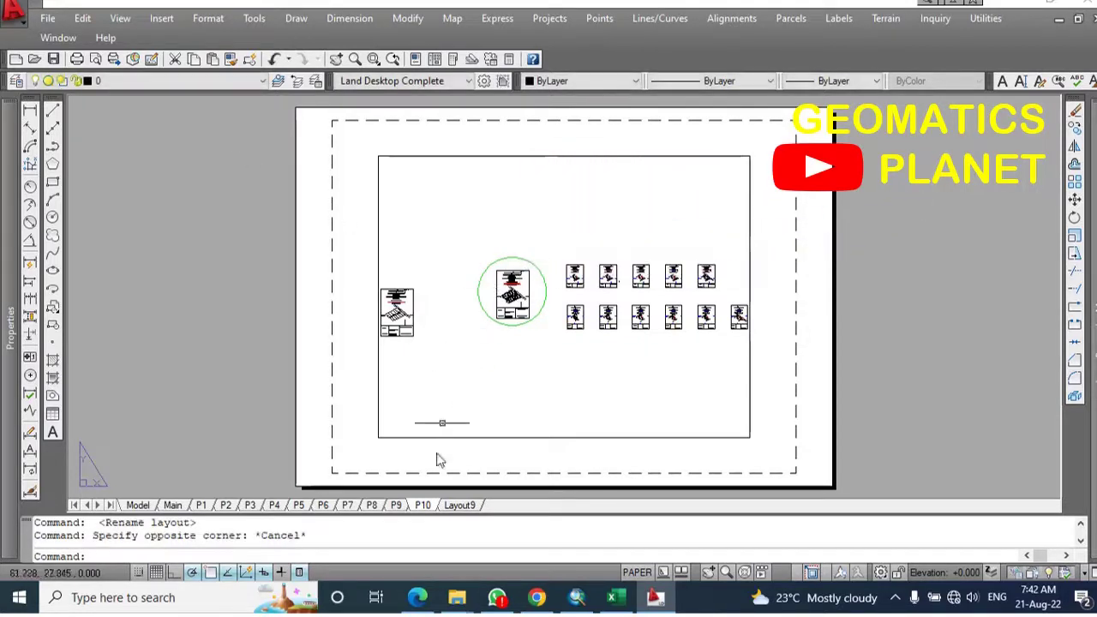
Open the page setup of layout P10 for modification
{"action": "right_click", "coordinate": [429, 509]}
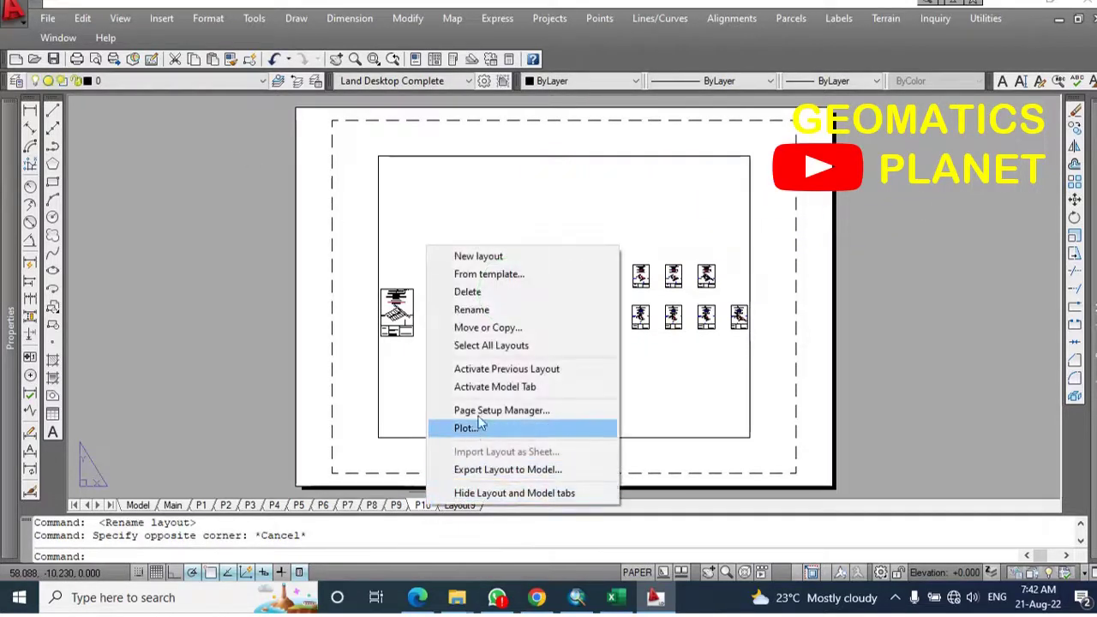
{"action": "left_click", "coordinate": [502, 409]}
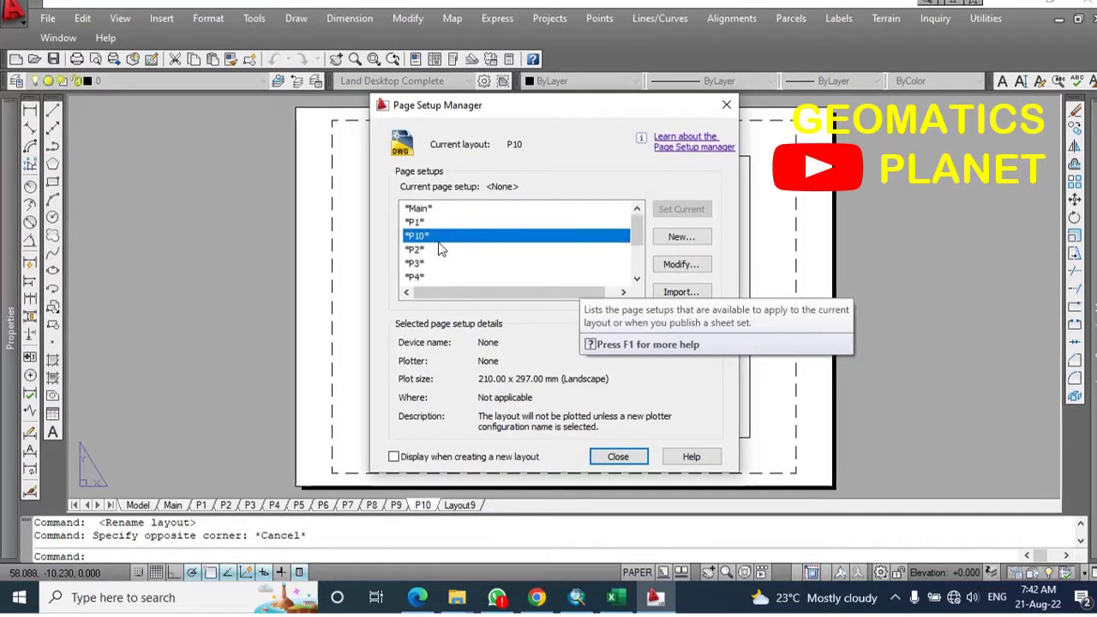
{"action": "left_click", "coordinate": [677, 264]}
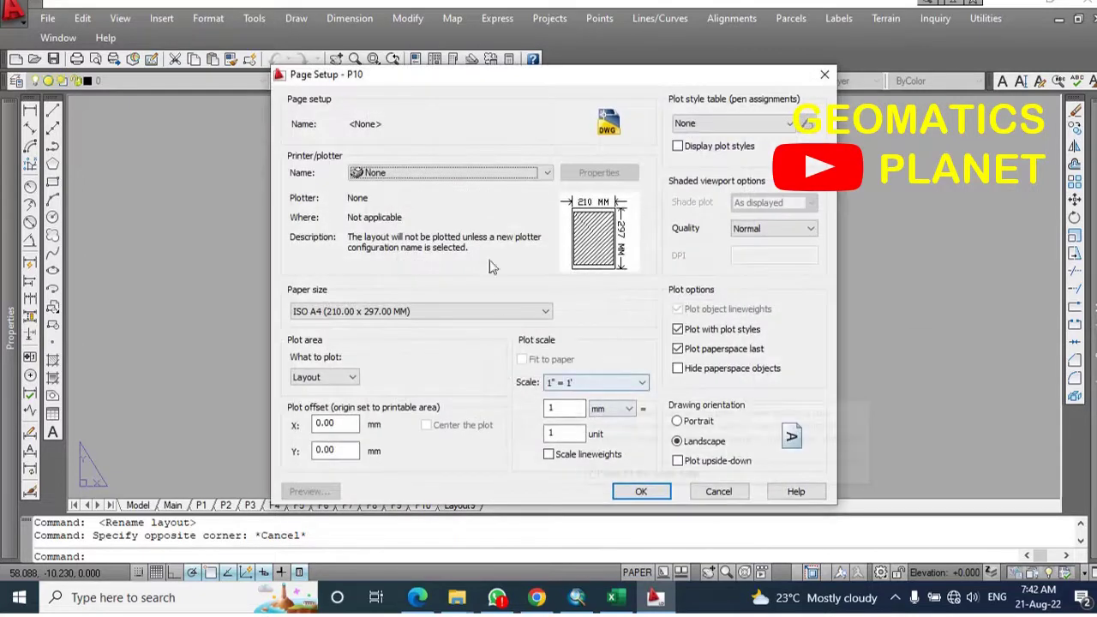
Set P10's plotter to Microsoft Print to PDF and define its plot window around the fifth plan in the lower row
{"action": "left_click", "coordinate": [485, 172]}
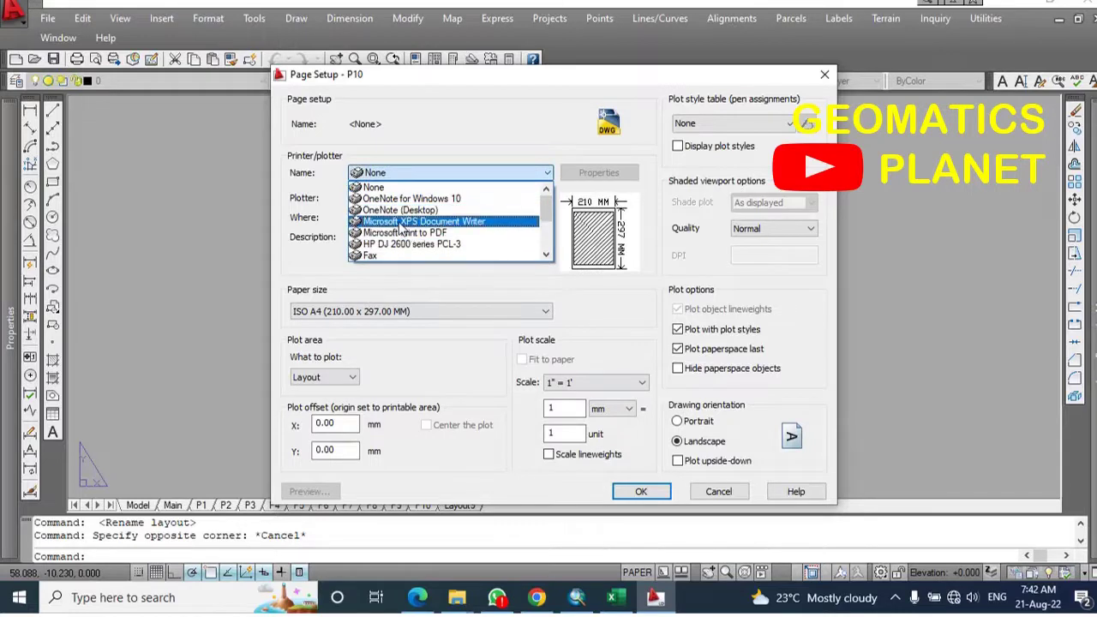
{"action": "left_click", "coordinate": [412, 233]}
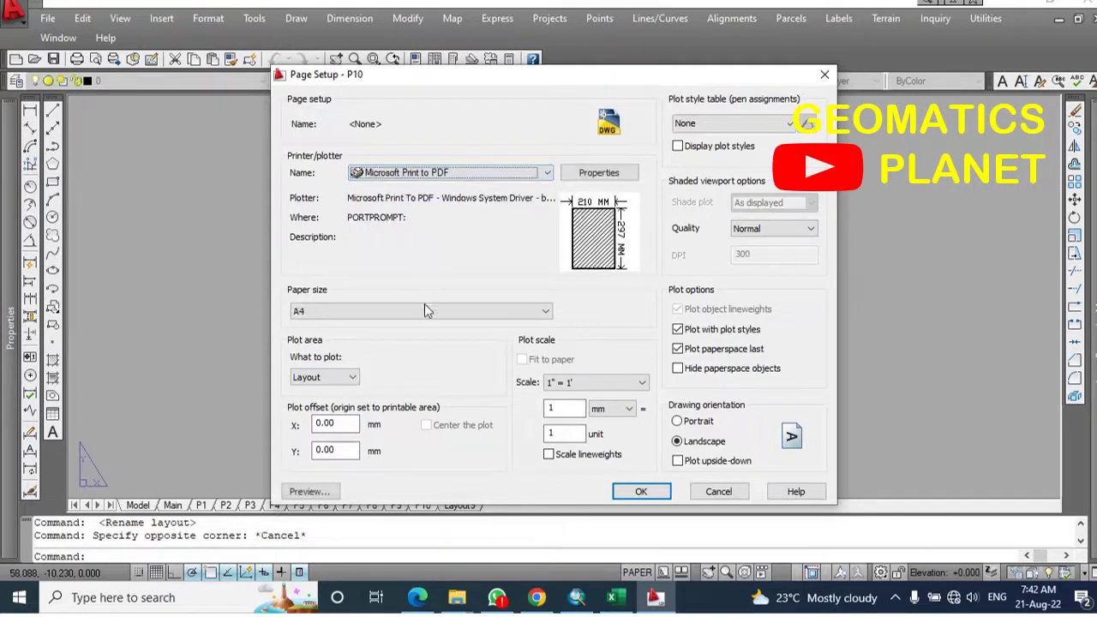
{"action": "left_click", "coordinate": [353, 379]}
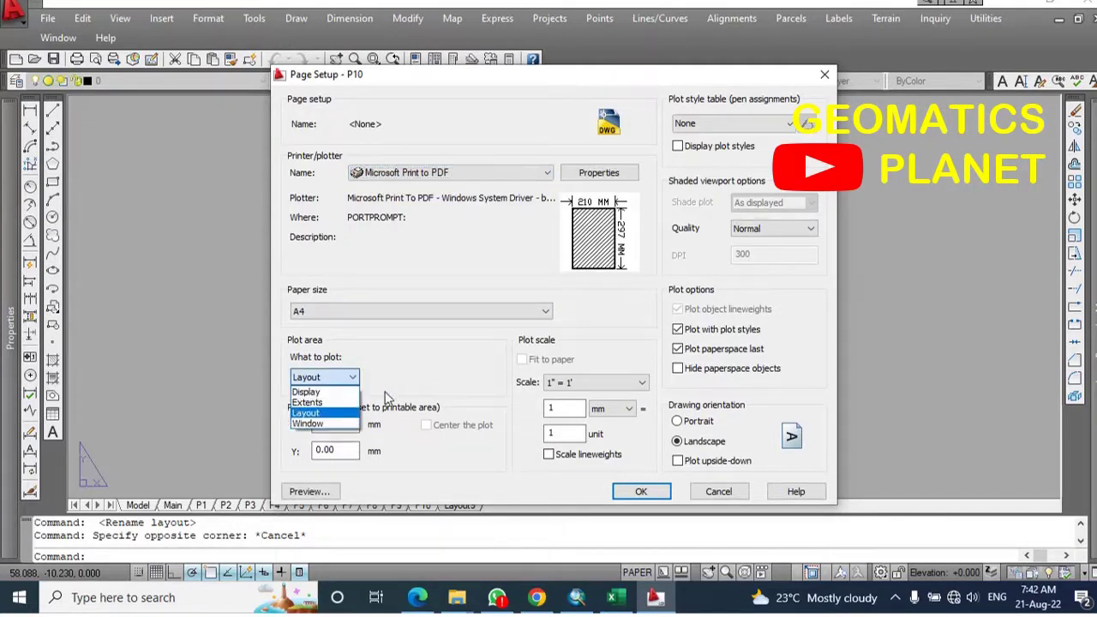
{"action": "left_click", "coordinate": [347, 426]}
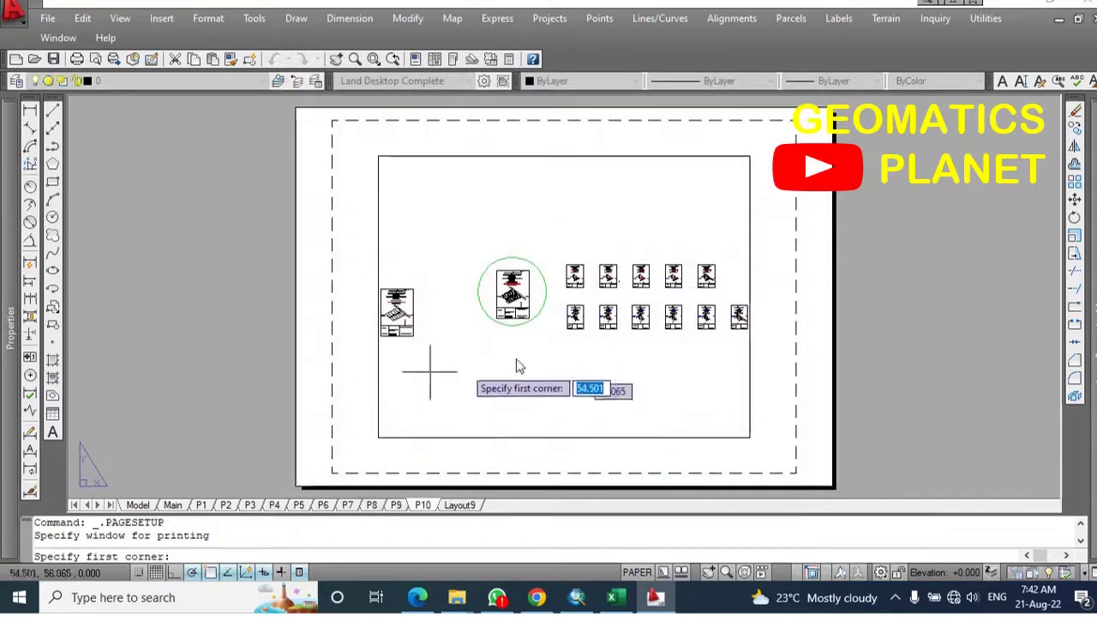
{"action": "scroll", "coordinate": [701, 335], "scroll_direction": "up", "scroll_amount": 3}
{"action": "scroll", "coordinate": [701, 334], "scroll_direction": "up", "scroll_amount": 3}
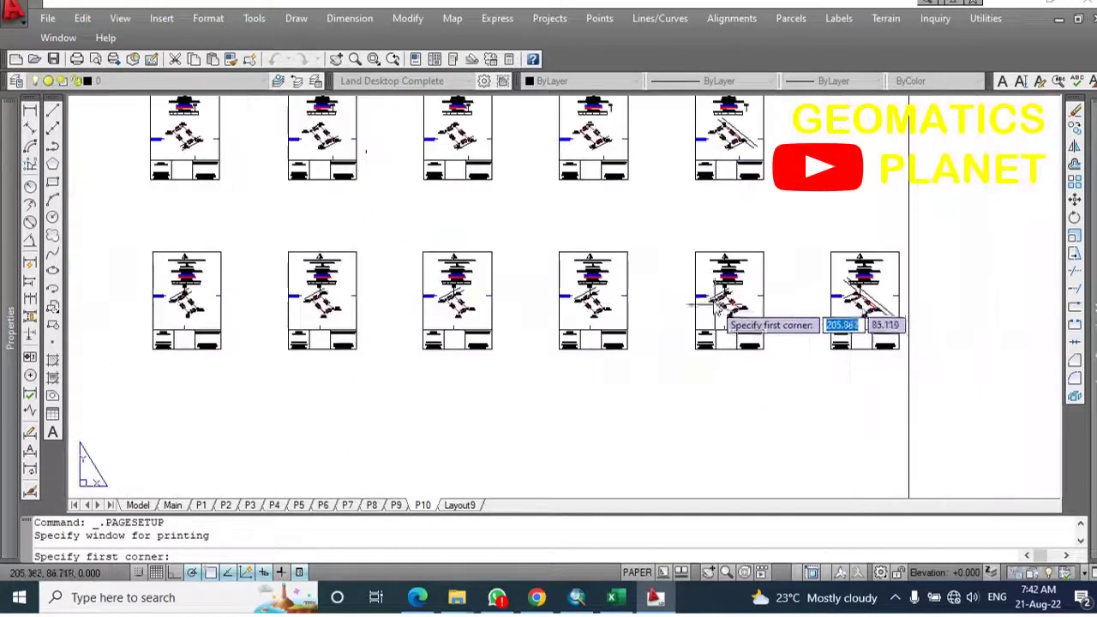
{"action": "left_click", "coordinate": [694, 256]}
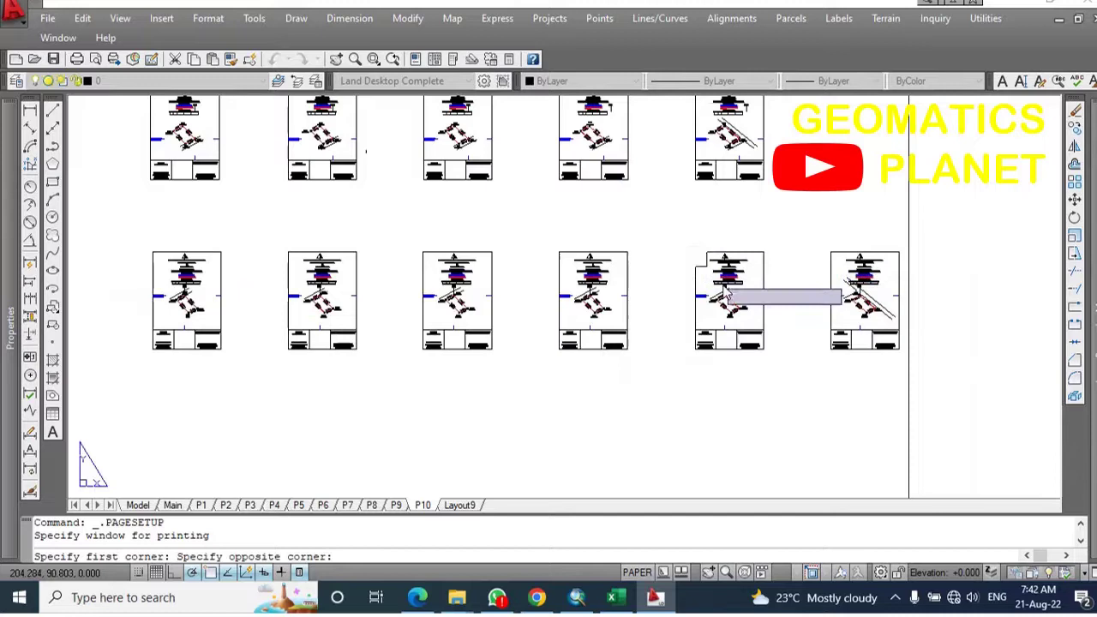
{"action": "left_click", "coordinate": [762, 359]}
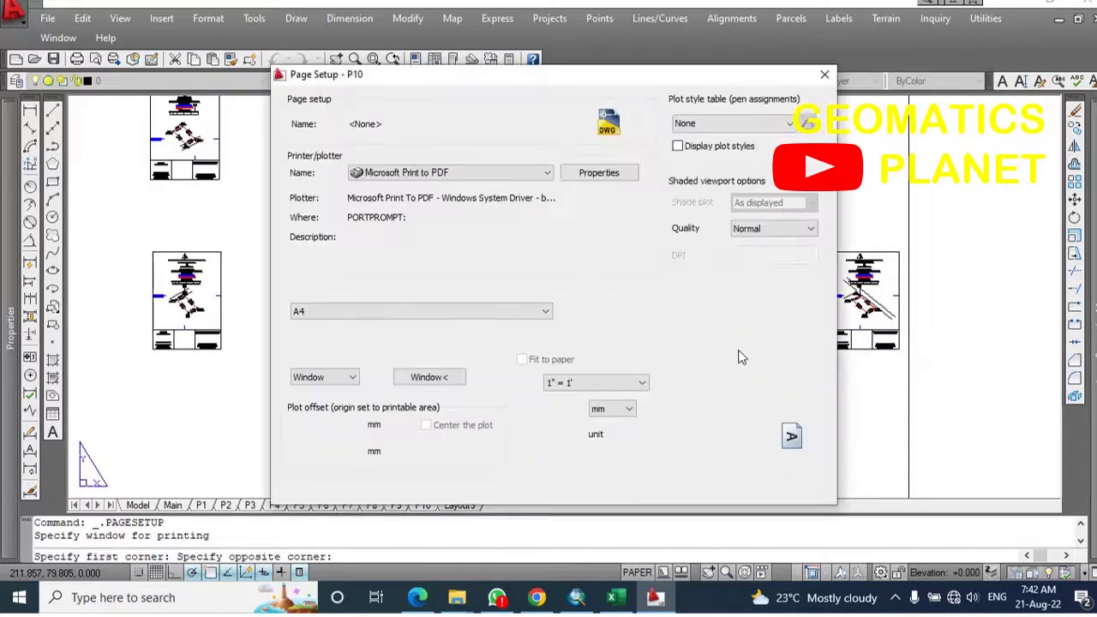
Fit the P10 plot to the paper in portrait orientation, center it and accept the page setup
{"action": "left_click", "coordinate": [523, 359]}
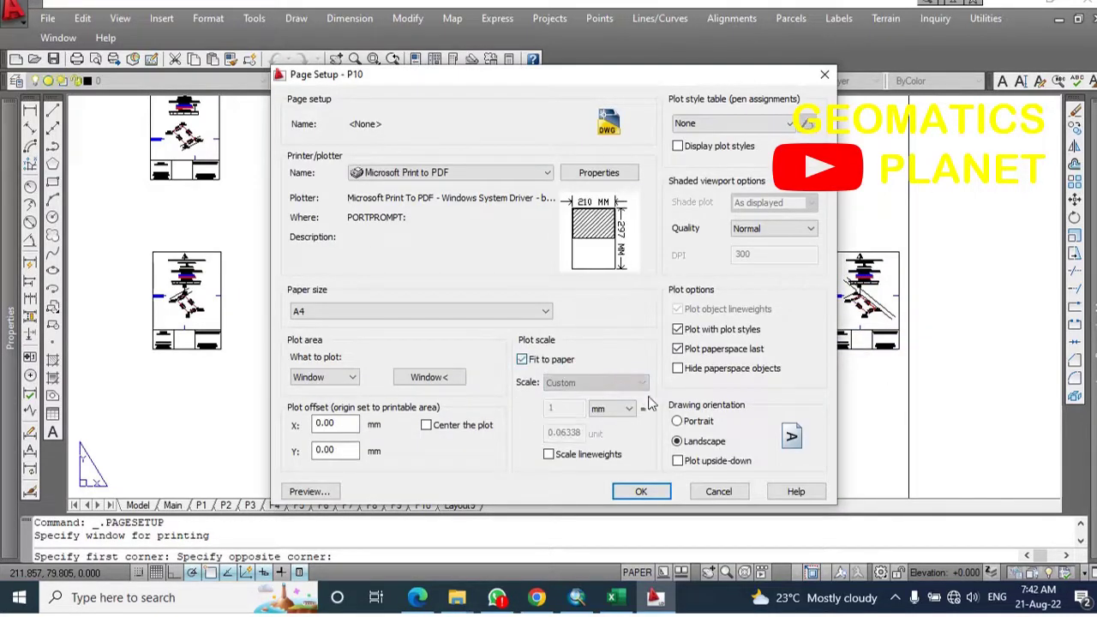
{"action": "left_click", "coordinate": [677, 421]}
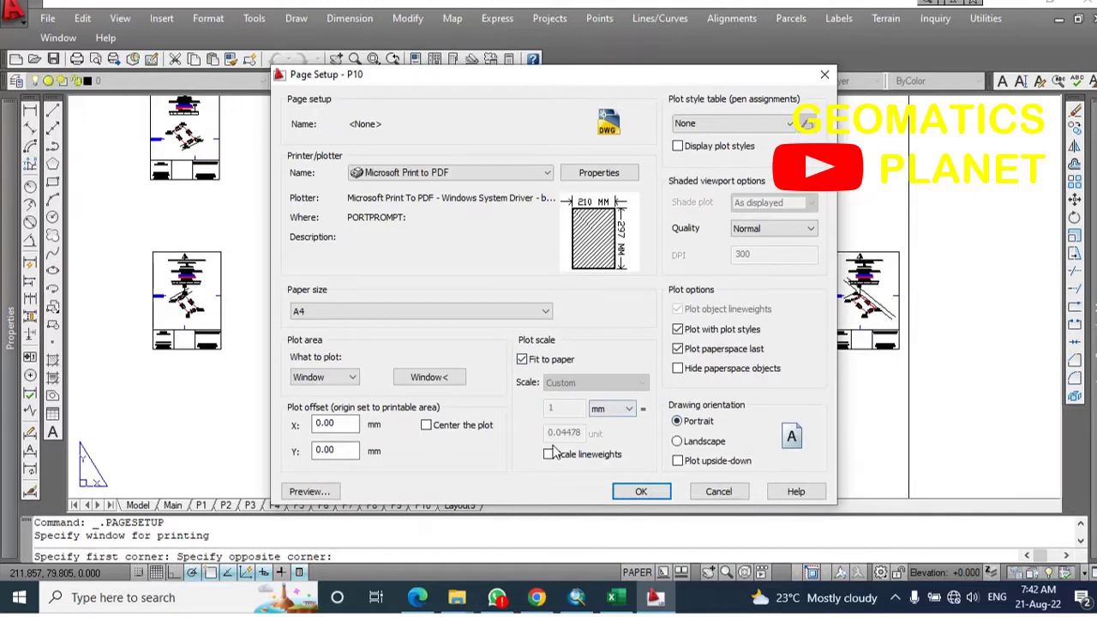
{"action": "left_click", "coordinate": [463, 425]}
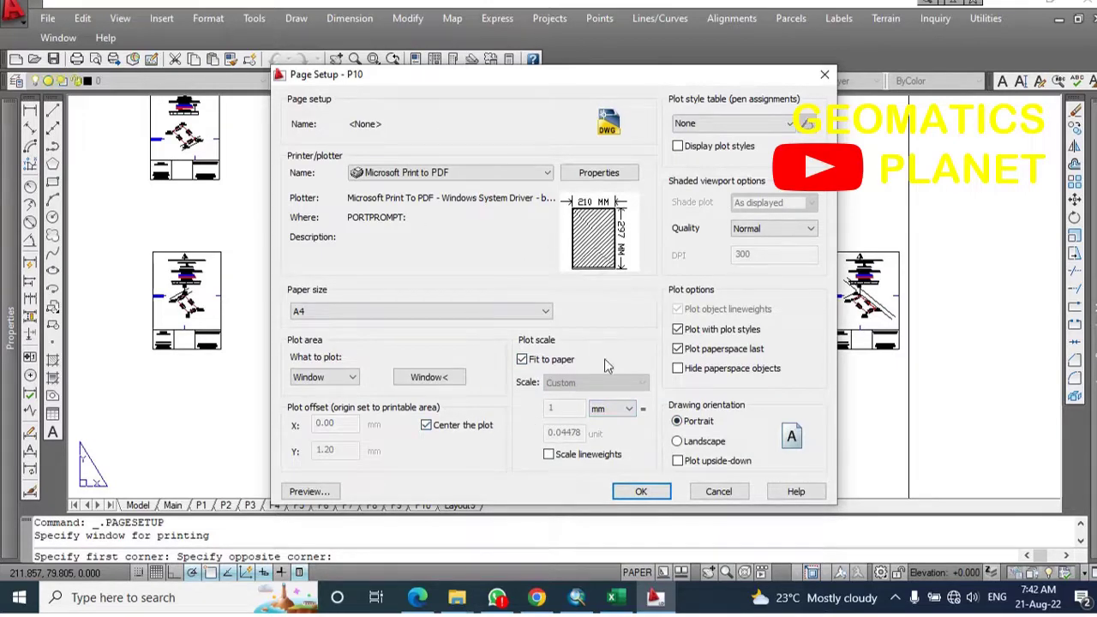
{"action": "left_click", "coordinate": [640, 493]}
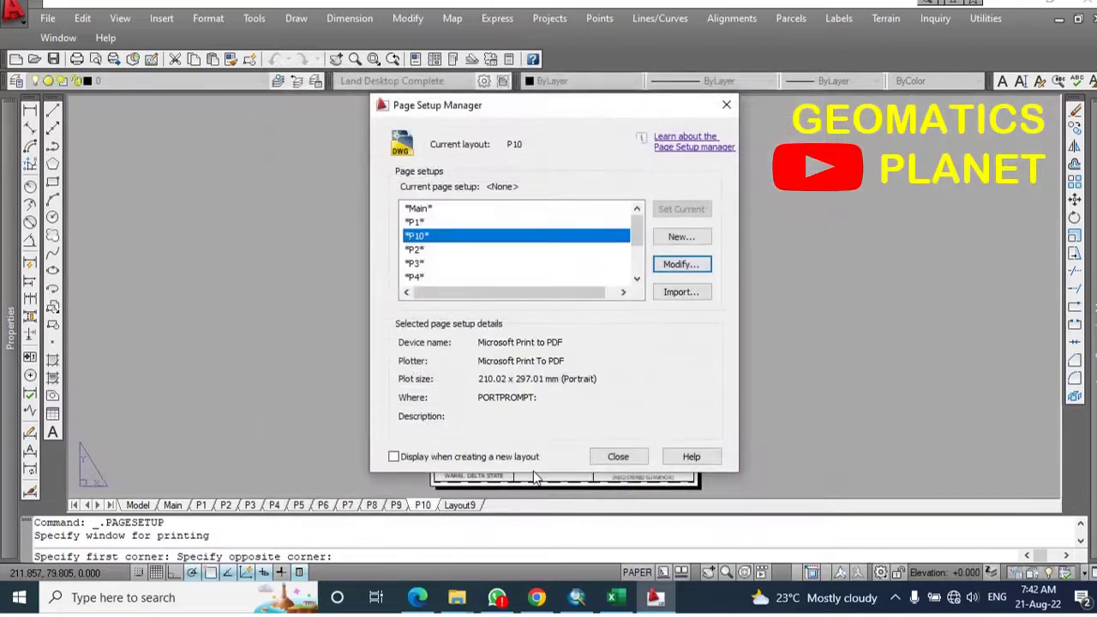
Close the Page Setup Manager and switch to Layout9
{"action": "left_click", "coordinate": [616, 457]}
{"action": "left_click", "coordinate": [460, 505]}
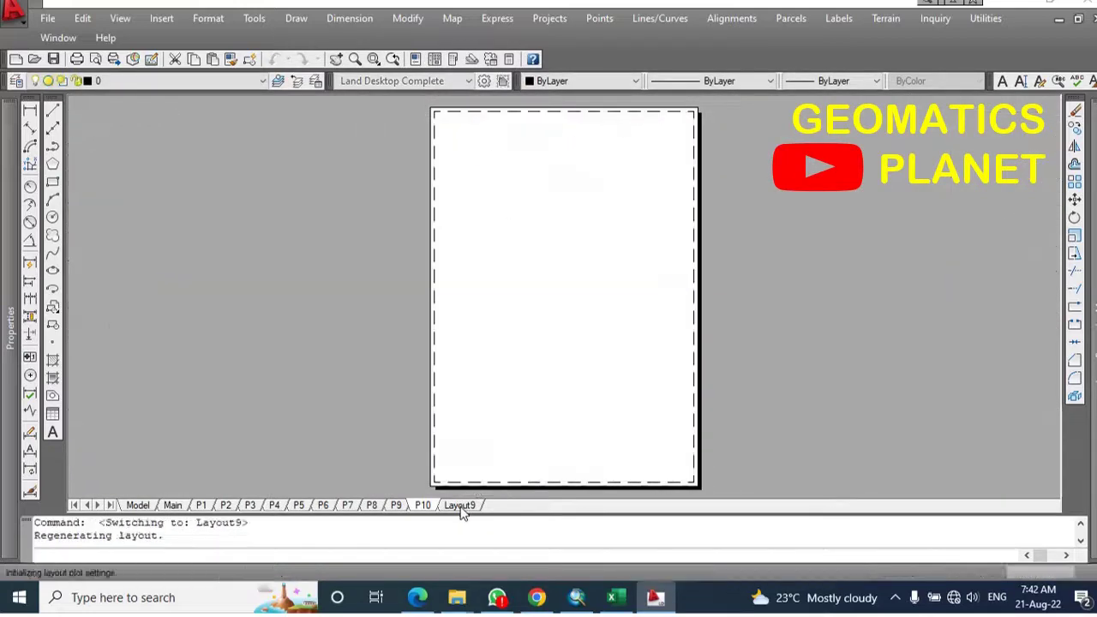
{"action": "right_click", "coordinate": [464, 506]}
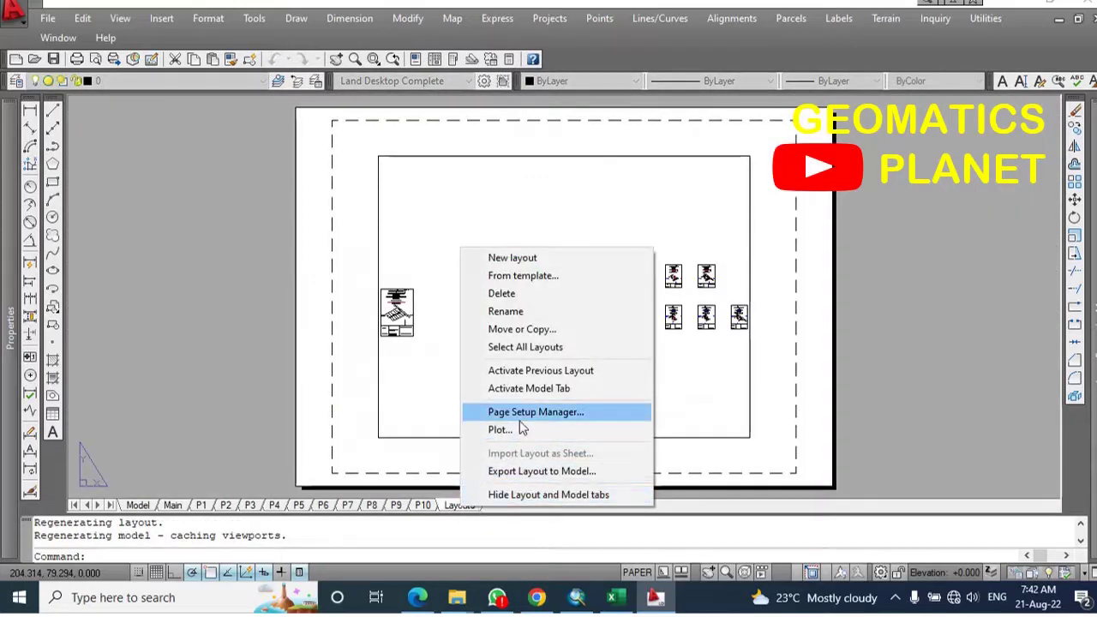
{"action": "left_click", "coordinate": [526, 415]}
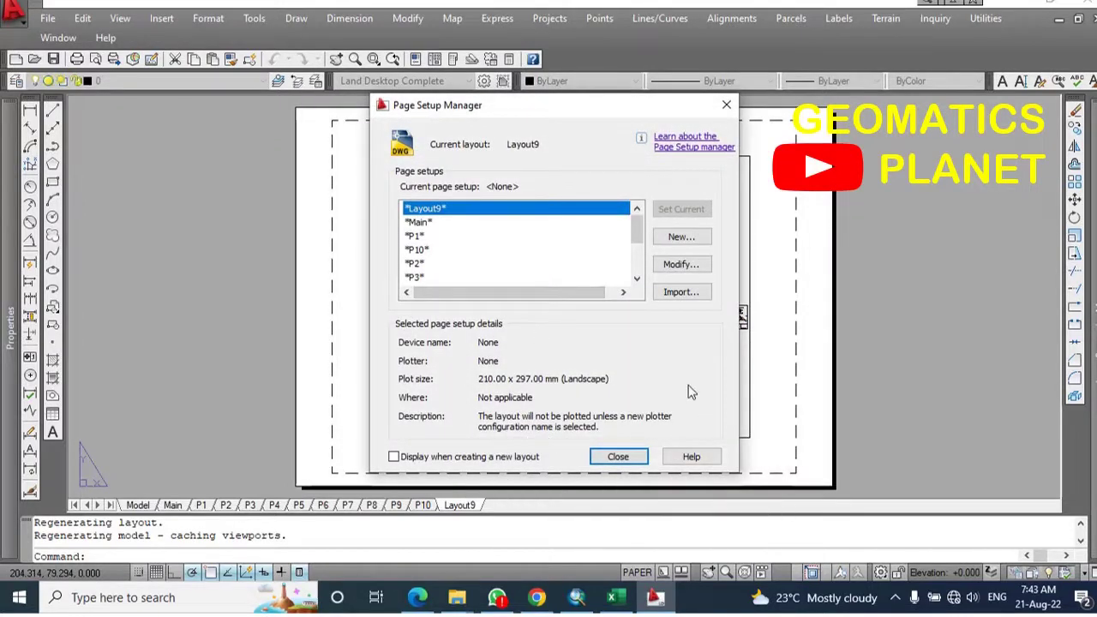
{"action": "left_click", "coordinate": [726, 106]}
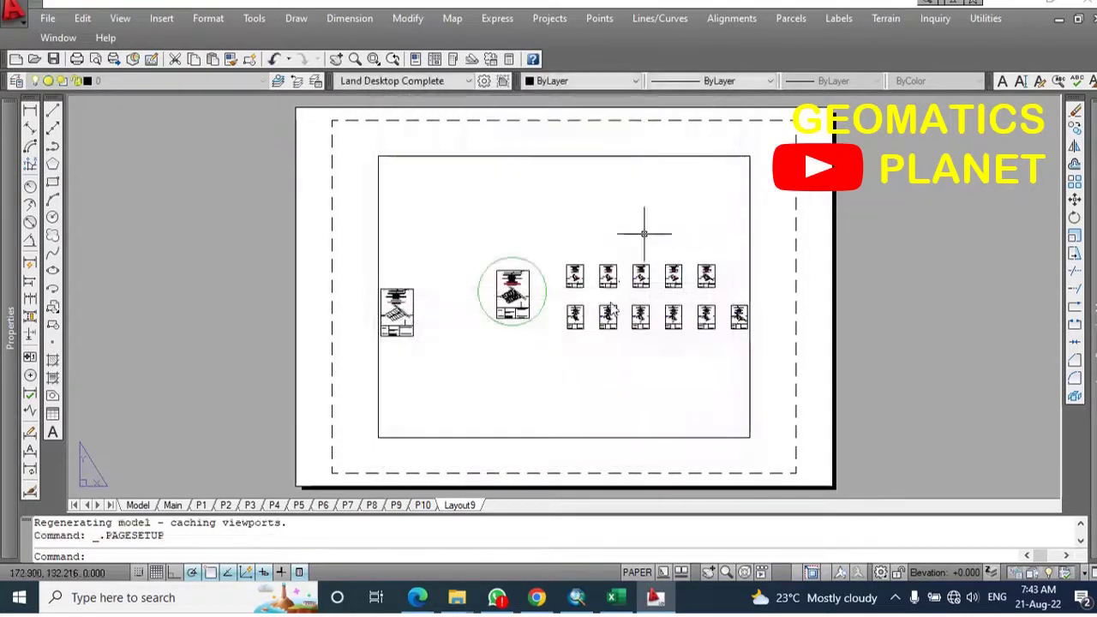
Rename Layout9 as P11
{"action": "right_click", "coordinate": [459, 505]}
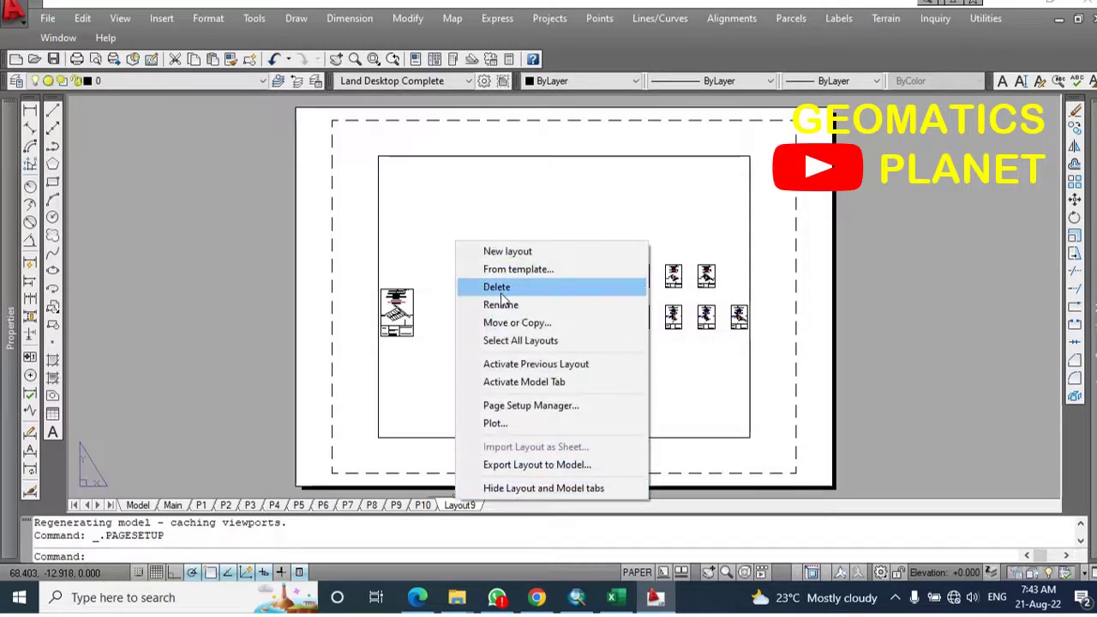
{"action": "left_click", "coordinate": [503, 306]}
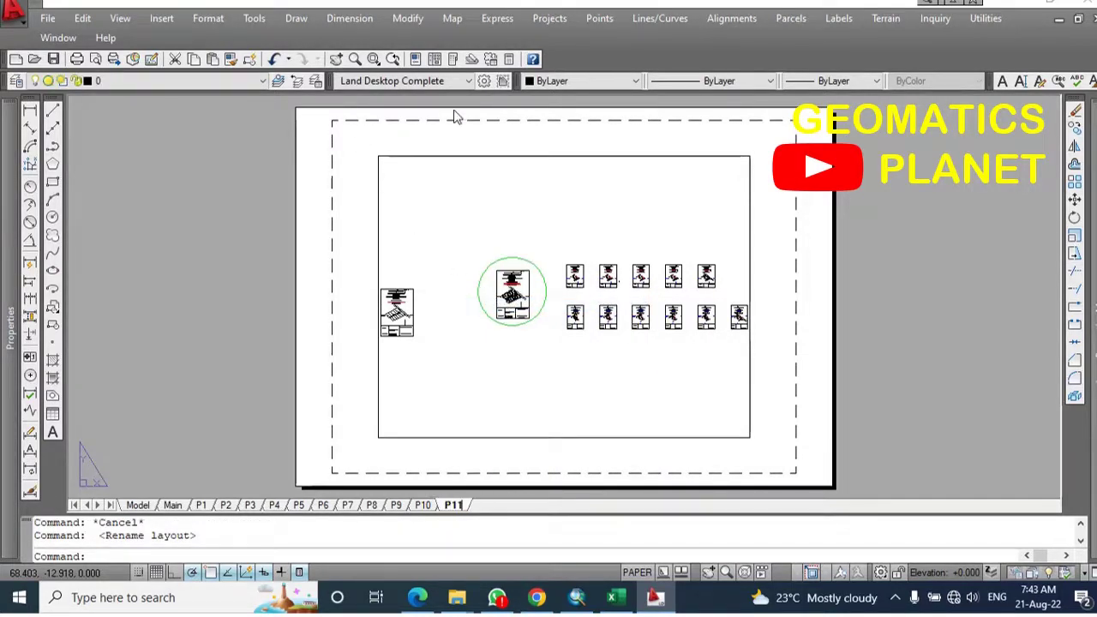
{"action": "left_click", "coordinate": [655, 125]}
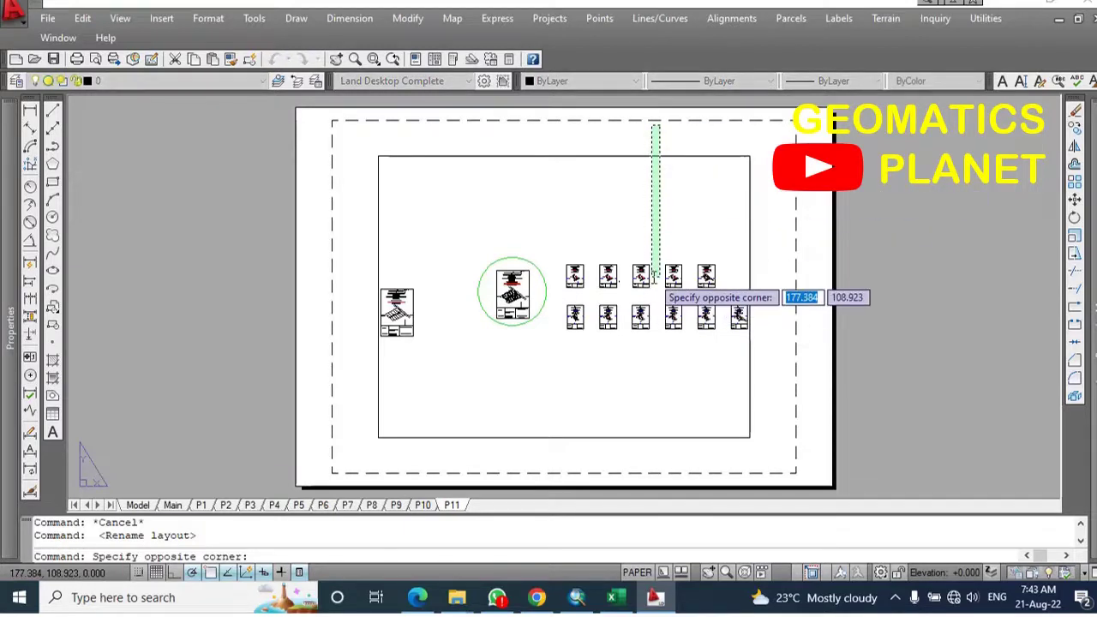
{"action": "key", "text": "Escape"}
Modify the page setup of layout P11 to use Microsoft Print to PDF with A4 paper in portrait orientation
{"action": "right_click", "coordinate": [450, 505]}
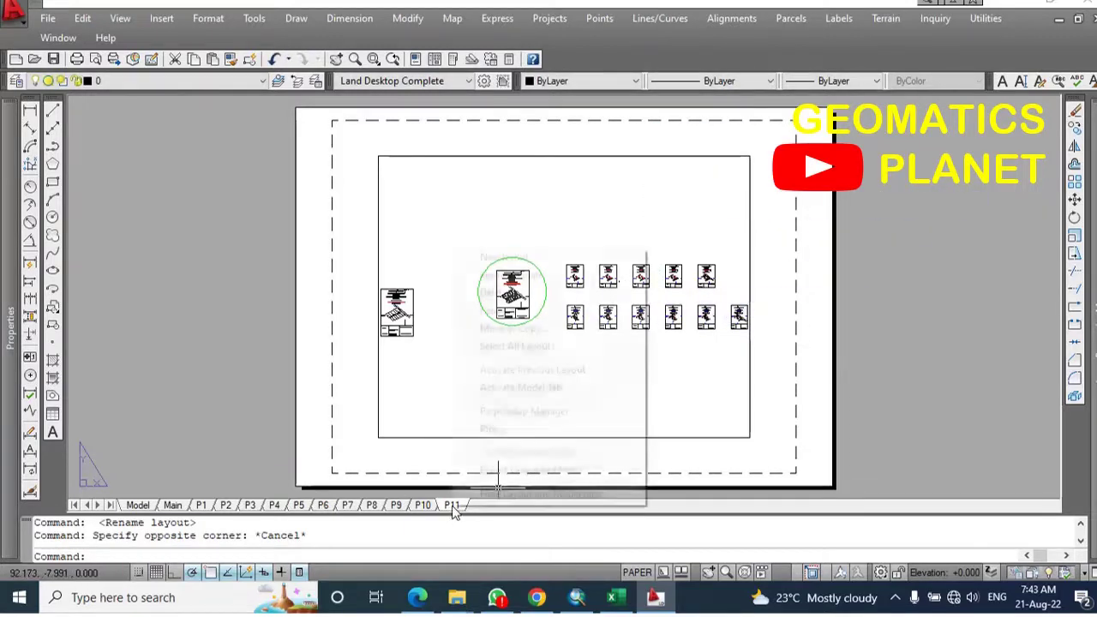
{"action": "left_click", "coordinate": [562, 413]}
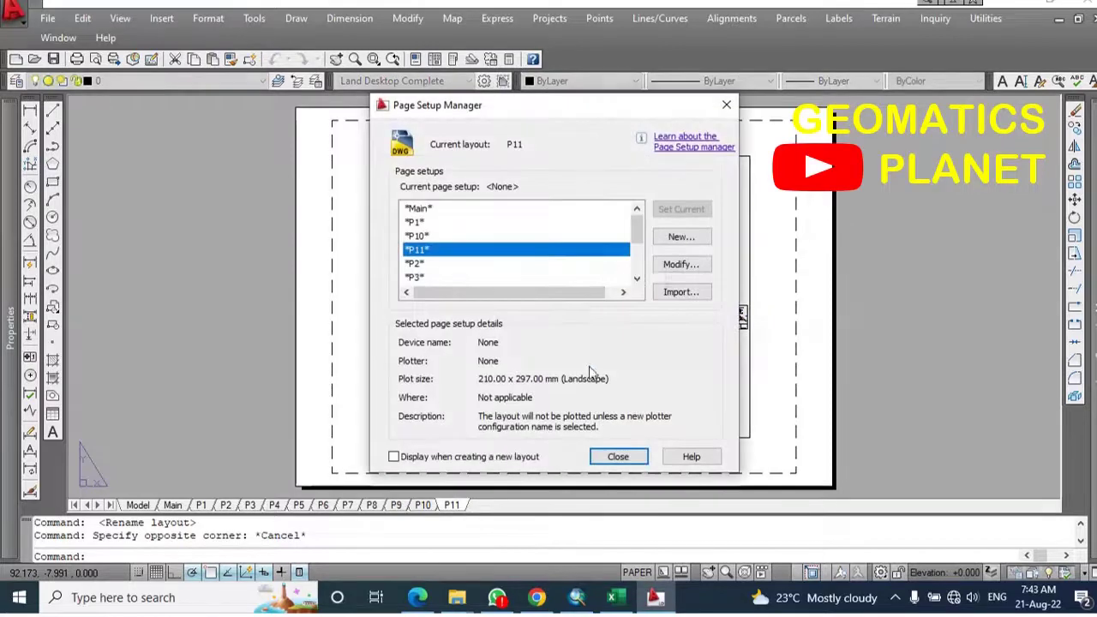
{"action": "left_click", "coordinate": [668, 269]}
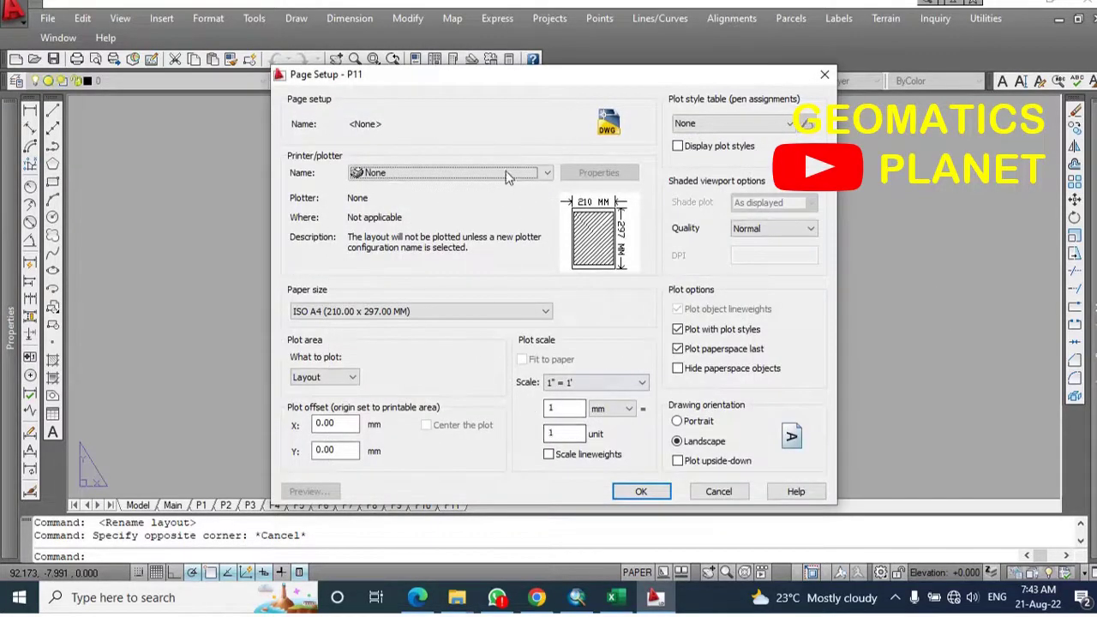
{"action": "left_click", "coordinate": [505, 174]}
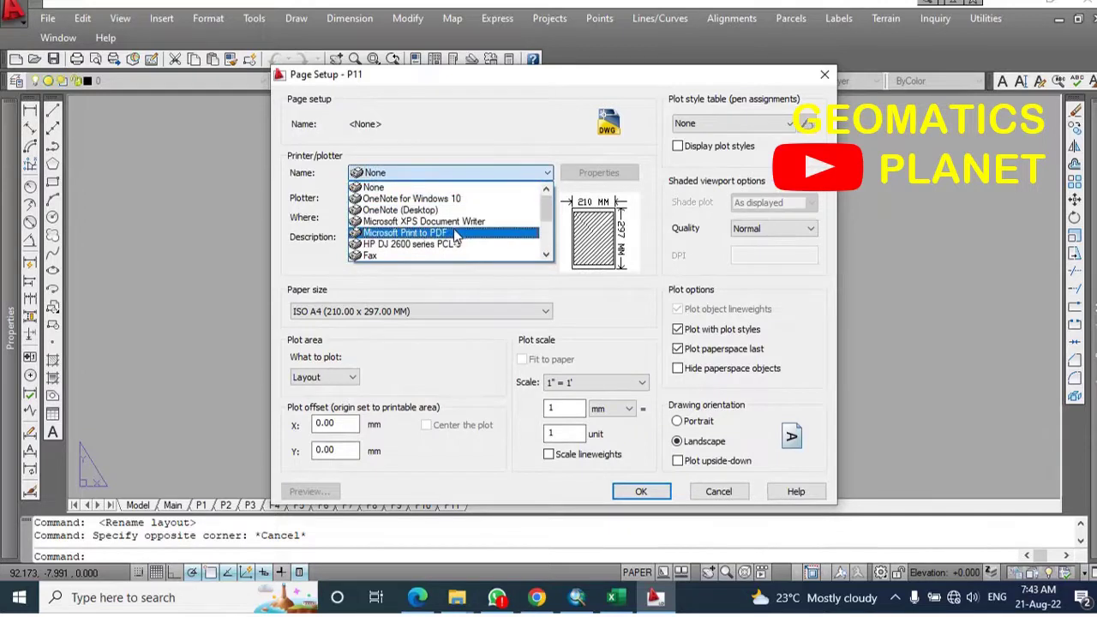
{"action": "left_click", "coordinate": [453, 226]}
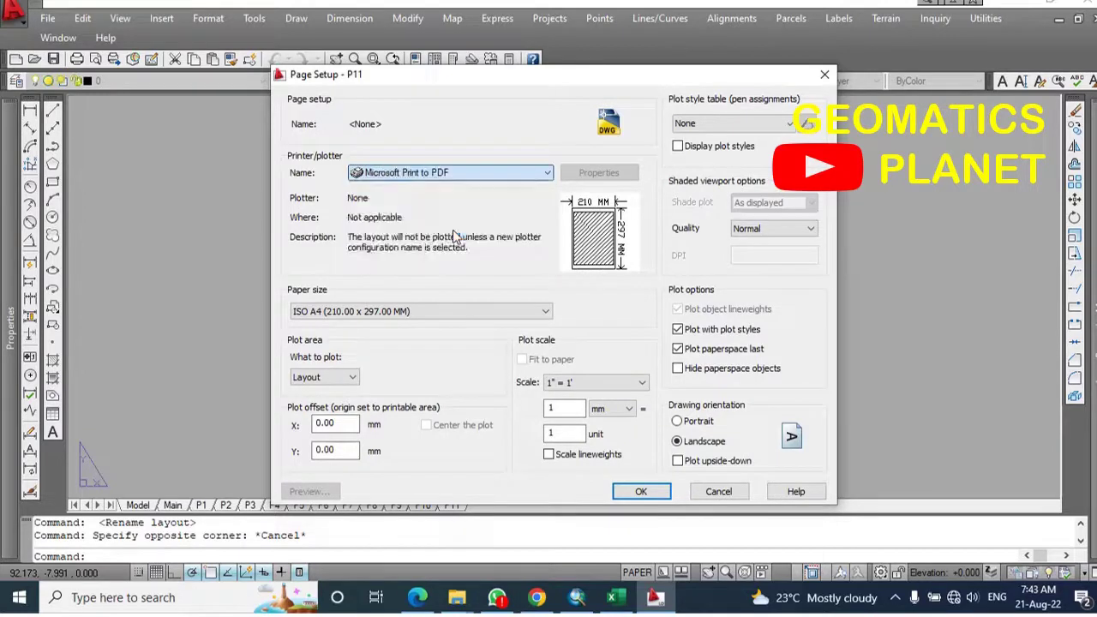
{"action": "left_click", "coordinate": [678, 420]}
{"action": "left_click", "coordinate": [545, 312]}
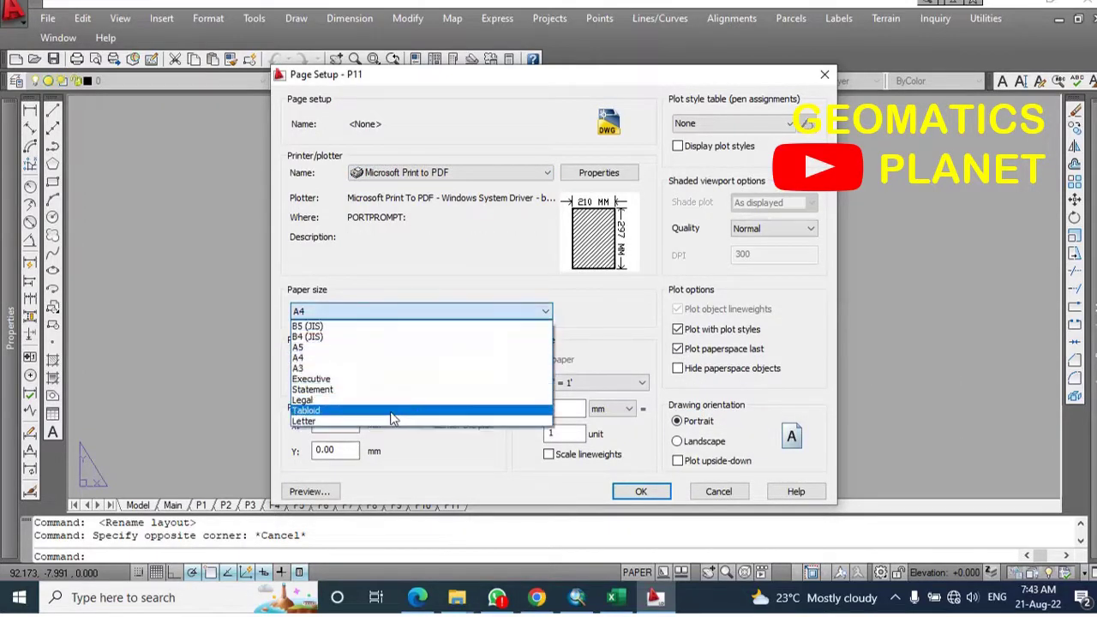
{"action": "left_click", "coordinate": [388, 357]}
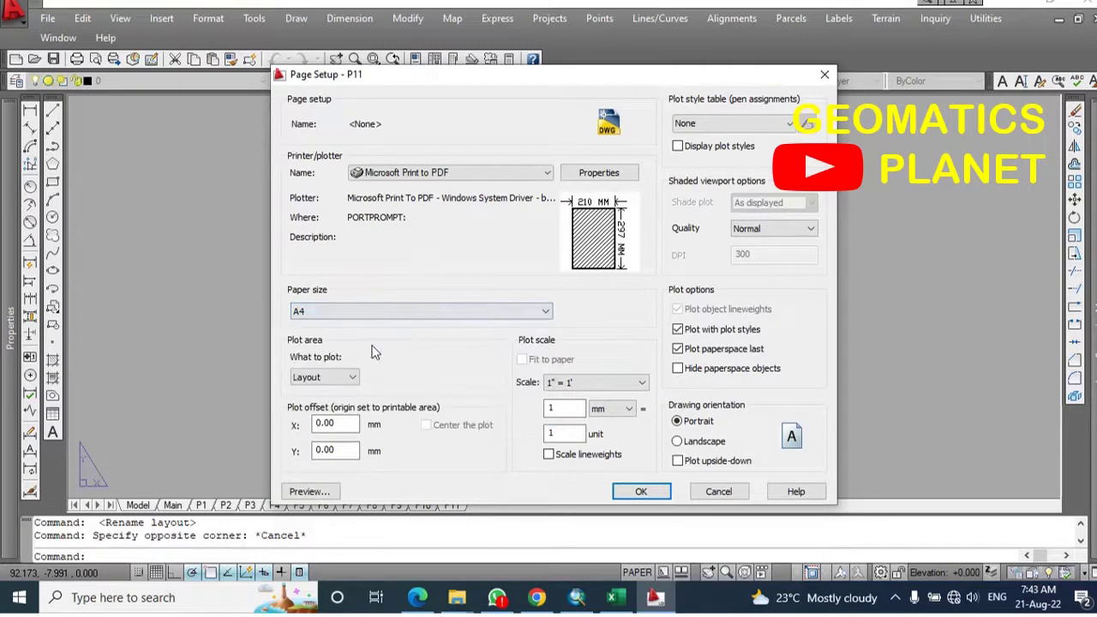
Set P11's plot area to a window around the last plan in the lower row
{"action": "left_click", "coordinate": [352, 377]}
{"action": "left_click", "coordinate": [342, 422]}
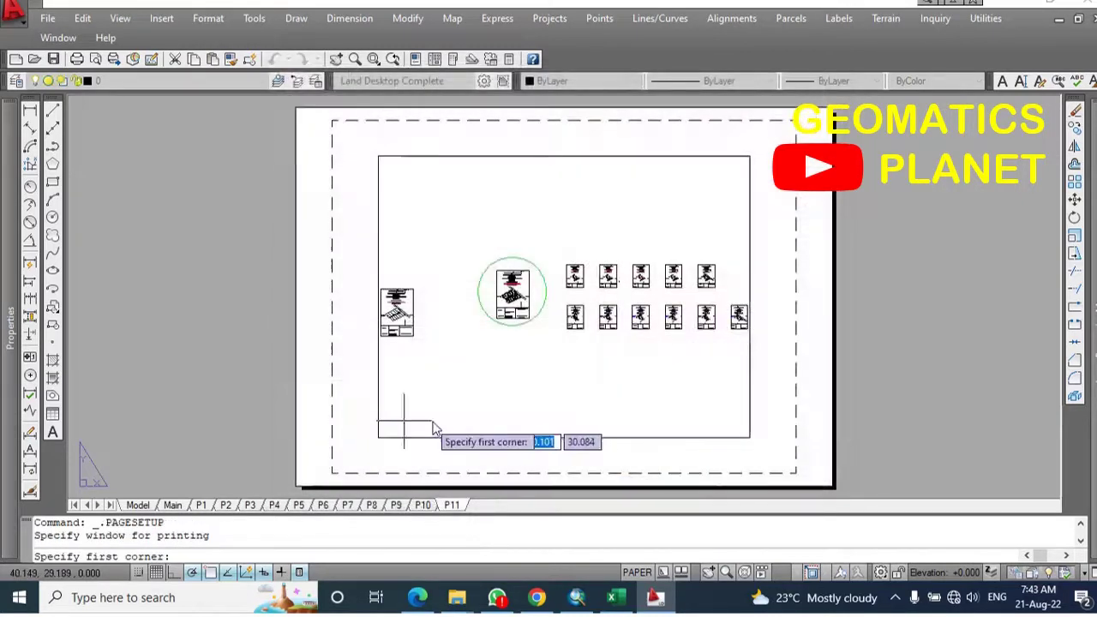
{"action": "scroll", "coordinate": [763, 340], "scroll_direction": "up", "scroll_amount": 5}
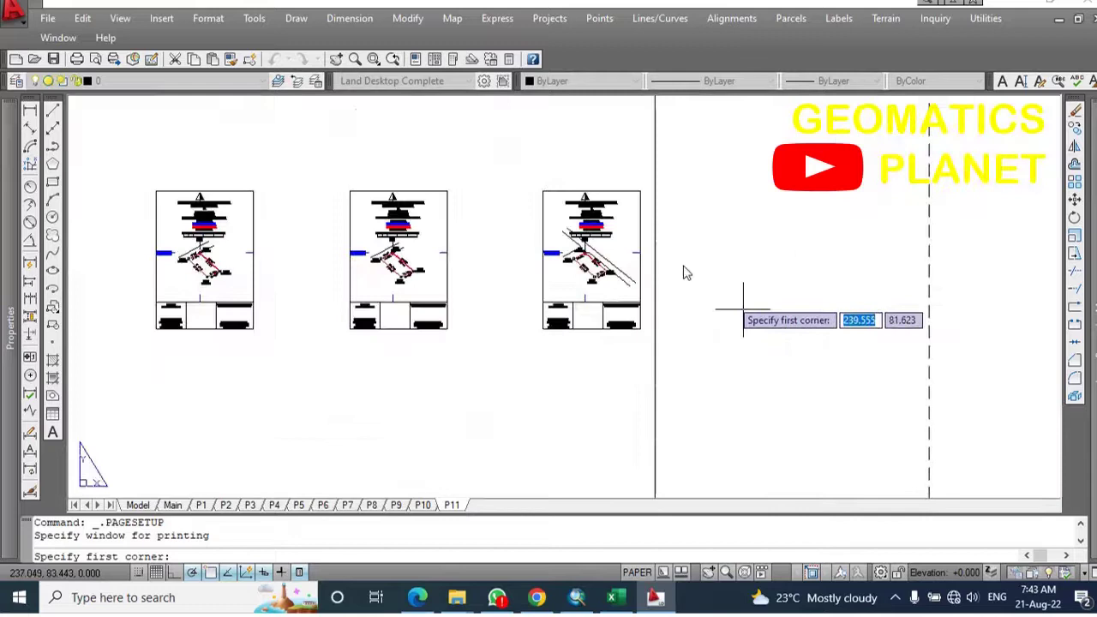
{"action": "scroll", "coordinate": [544, 191], "scroll_direction": "up", "scroll_amount": 2}
{"action": "left_click", "coordinate": [543, 188]}
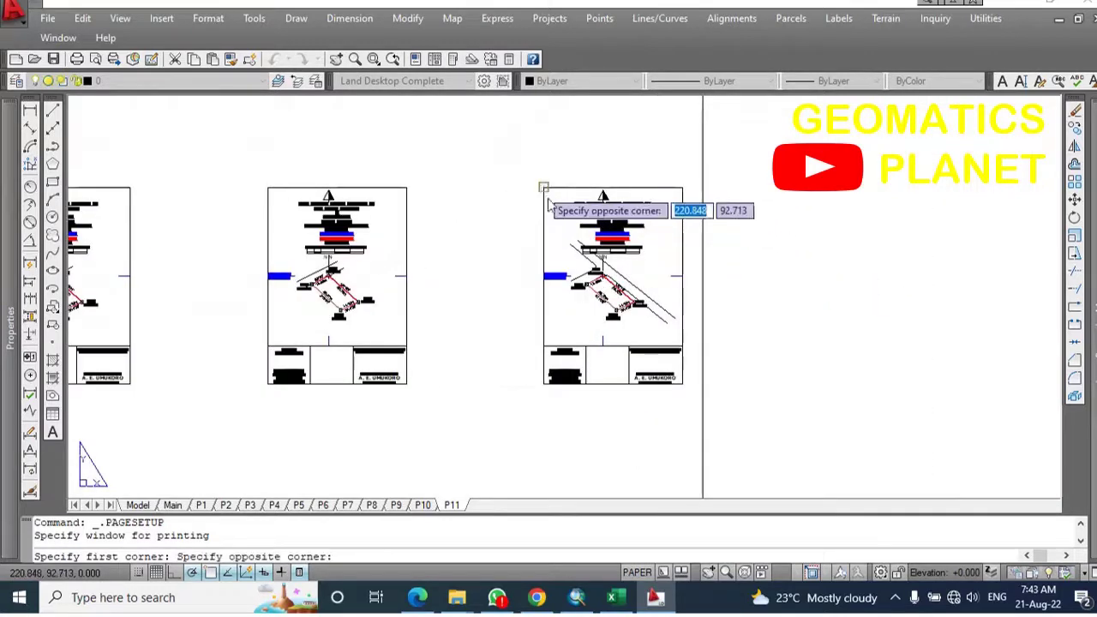
{"action": "left_click", "coordinate": [682, 384]}
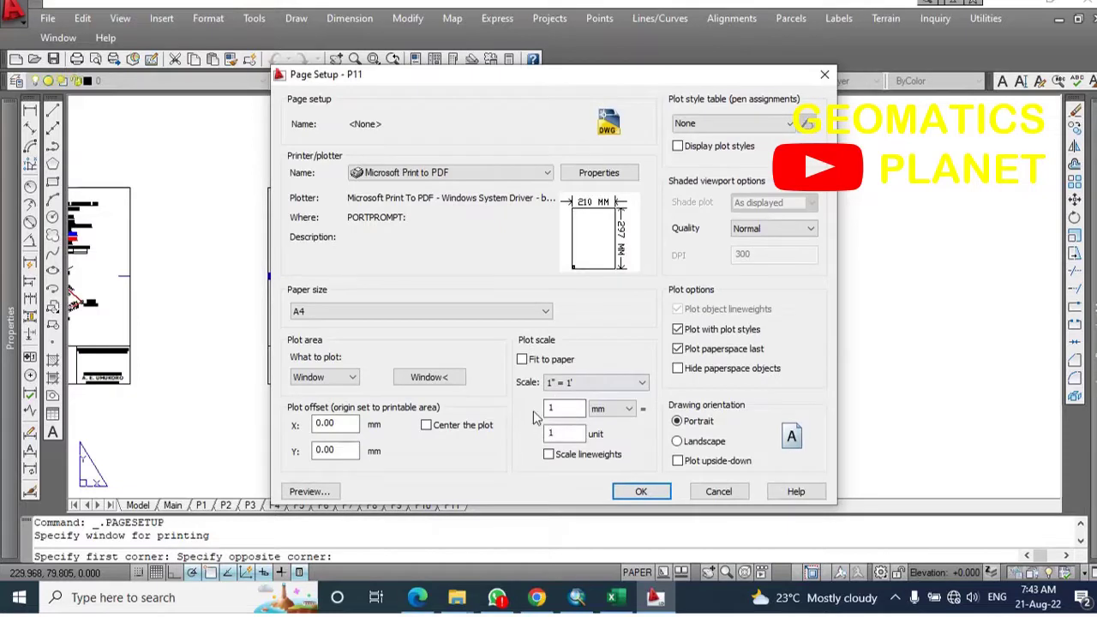
Fit the P11 plot to the paper, center it, and accept the page setup, closing the Page Setup Manager
{"action": "left_click", "coordinate": [521, 359]}
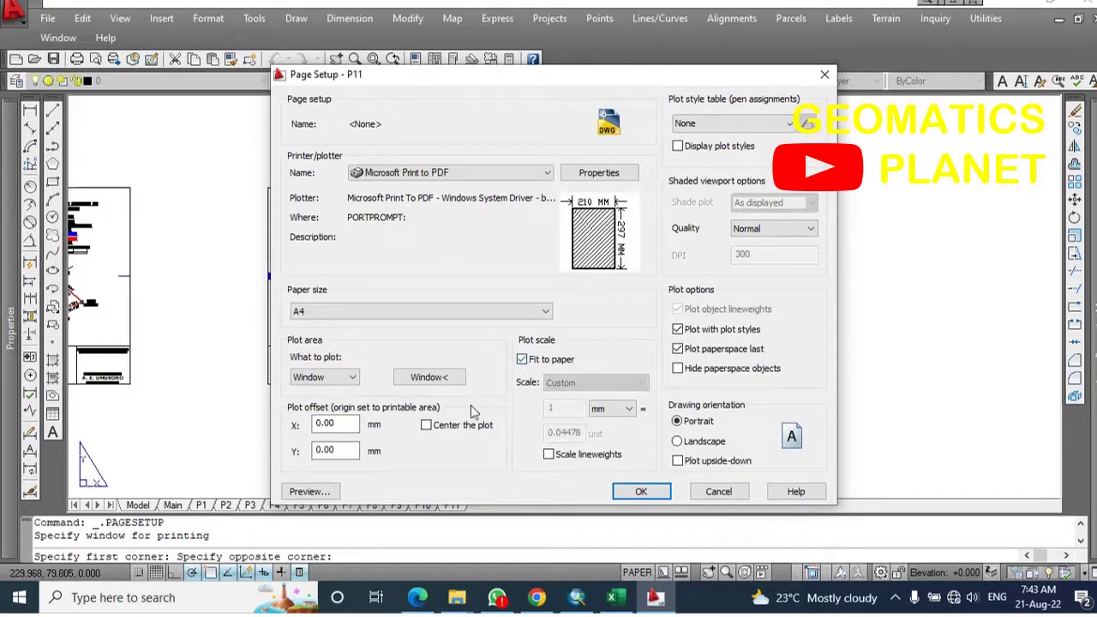
{"action": "left_click", "coordinate": [426, 425]}
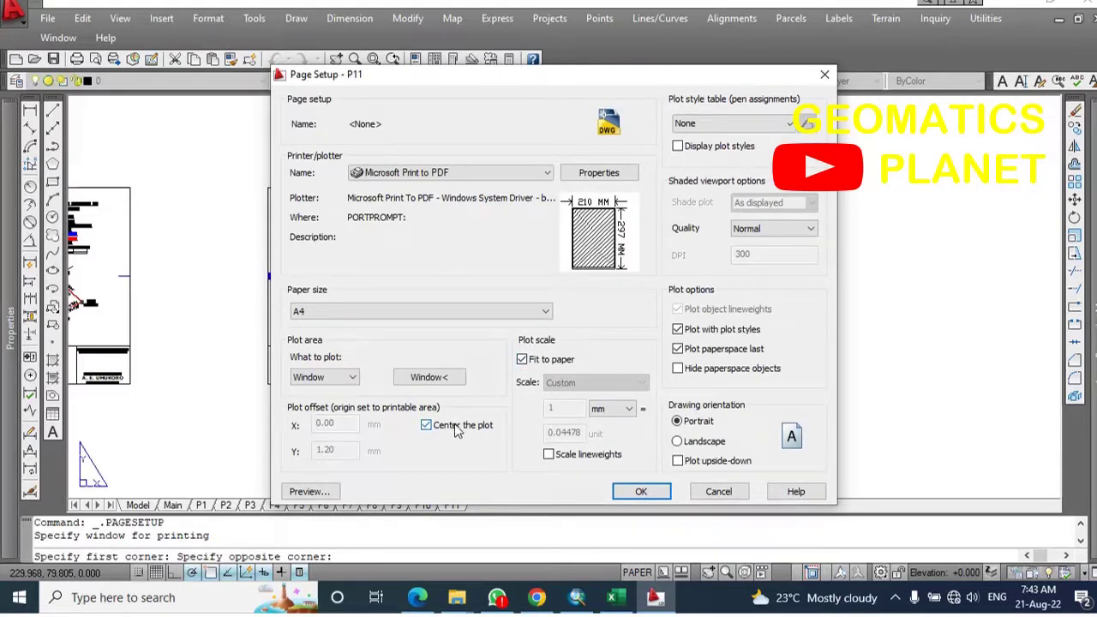
{"action": "left_click", "coordinate": [642, 491]}
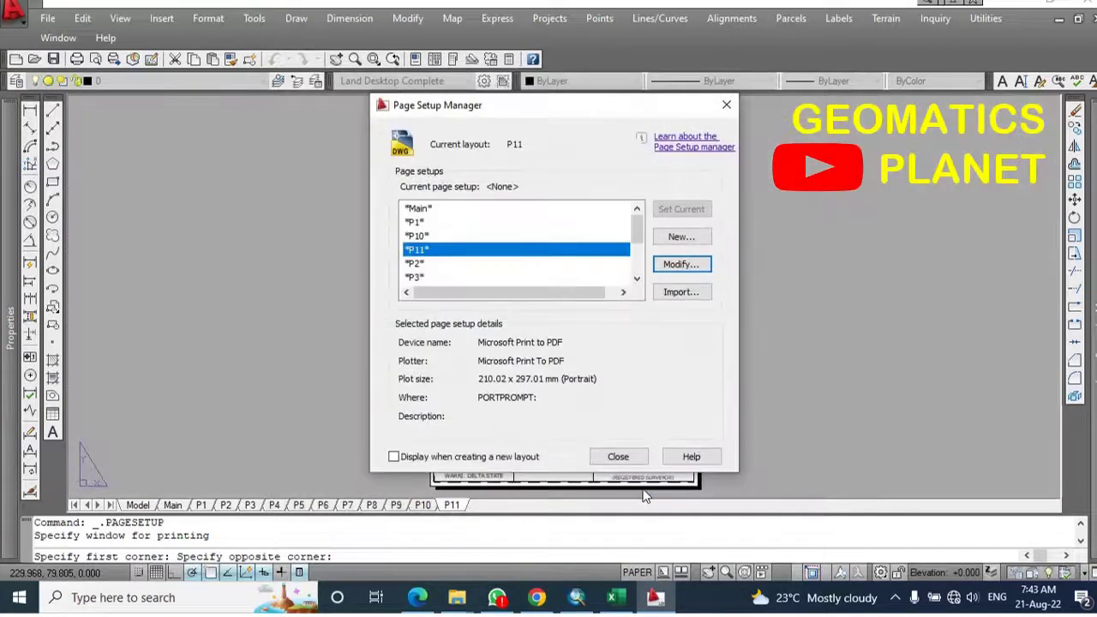
{"action": "left_click", "coordinate": [617, 458]}
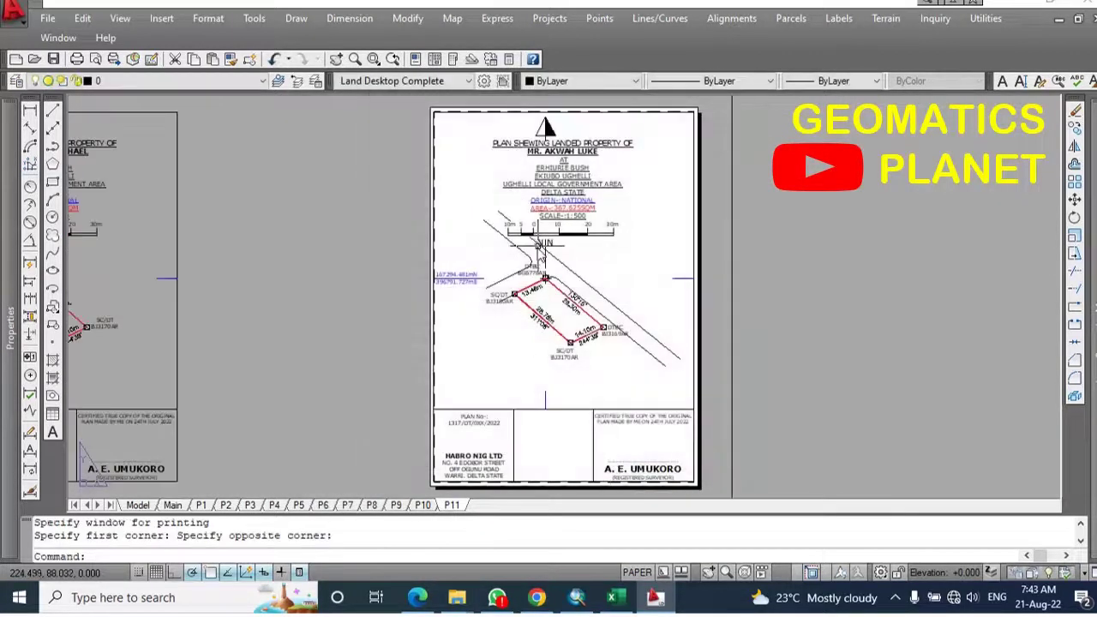
{"action": "scroll", "coordinate": [484, 334], "scroll_direction": "down", "scroll_amount": 4}
{"action": "scroll", "coordinate": [623, 420], "scroll_direction": "up", "scroll_amount": 1}
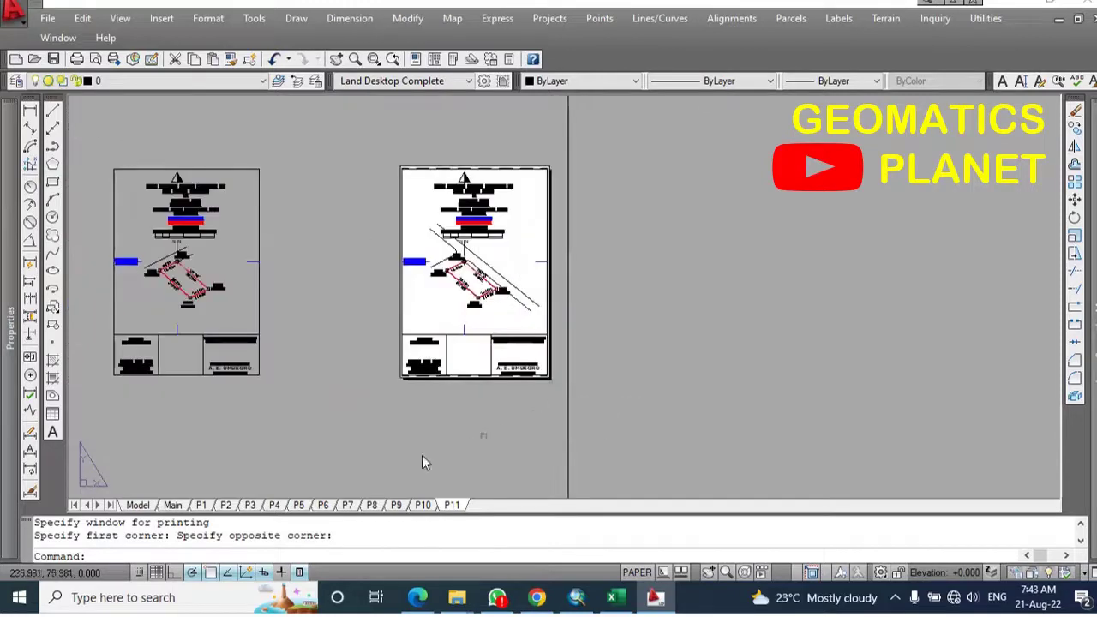
{"action": "scroll", "coordinate": [763, 296], "scroll_direction": "down", "scroll_amount": 4}
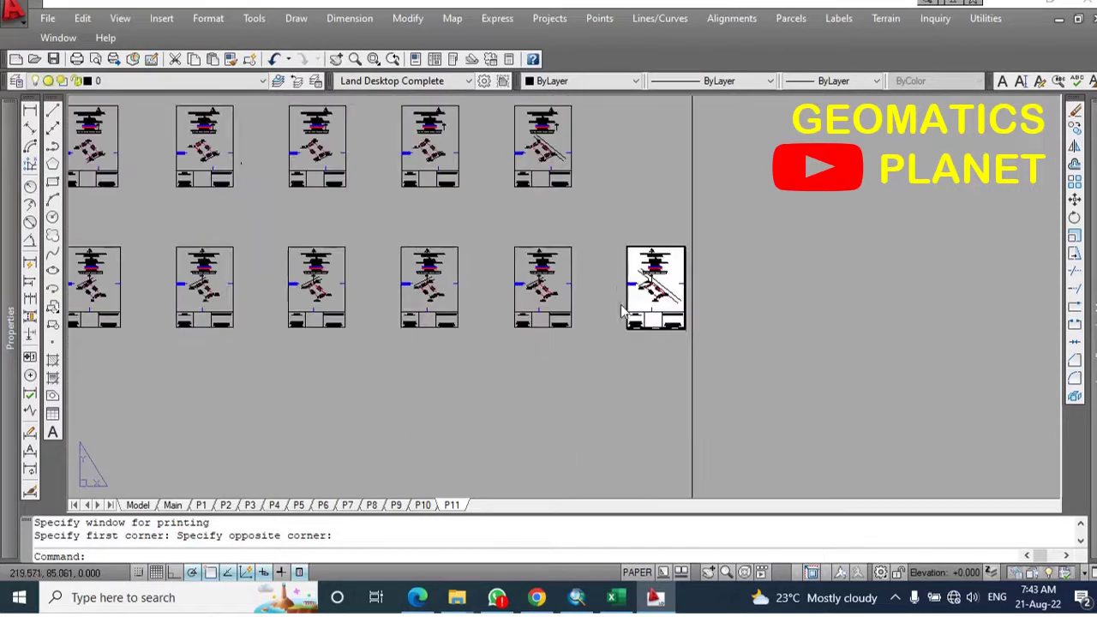
Switch to model space, select all layouts, and open the selected layouts for publishing
{"action": "scroll", "coordinate": [623, 313], "scroll_direction": "down", "scroll_amount": 4}
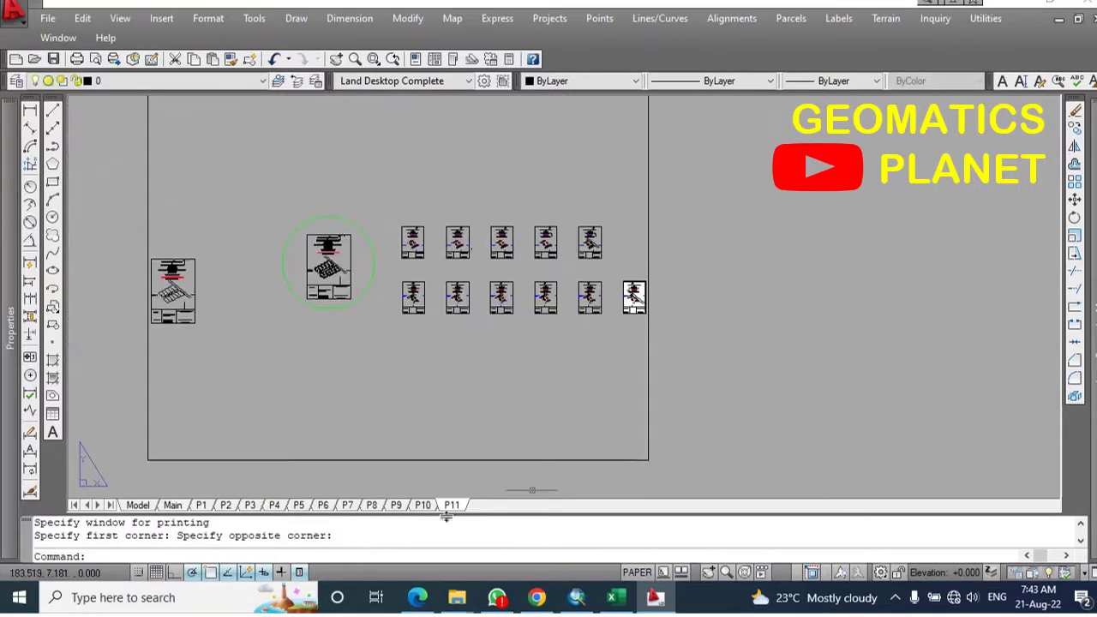
{"action": "left_click", "coordinate": [138, 505]}
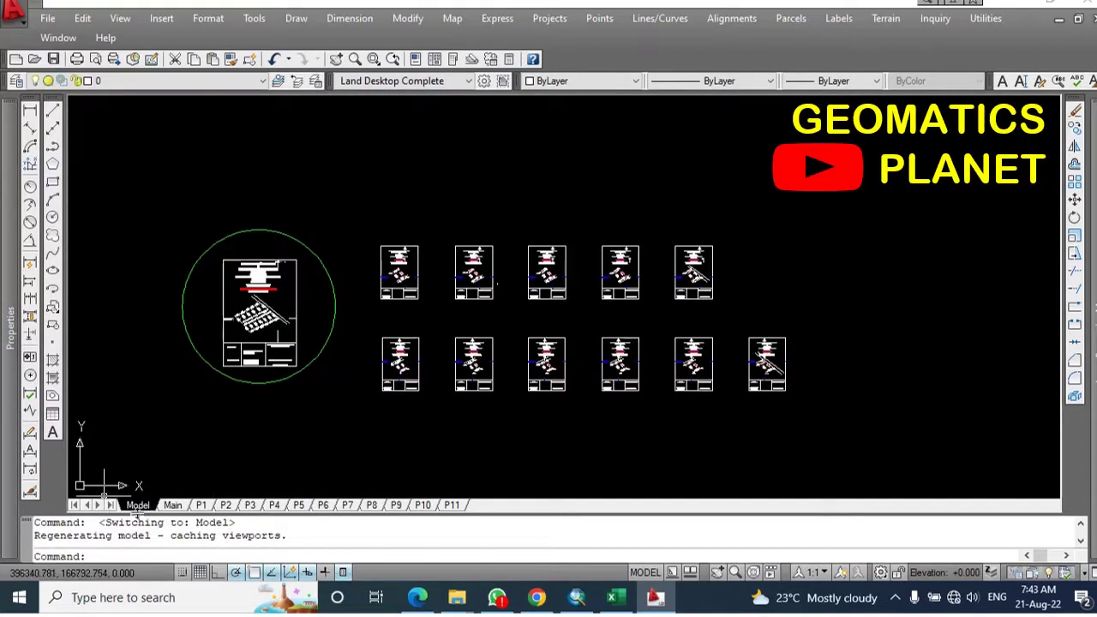
{"action": "right_click", "coordinate": [140, 509]}
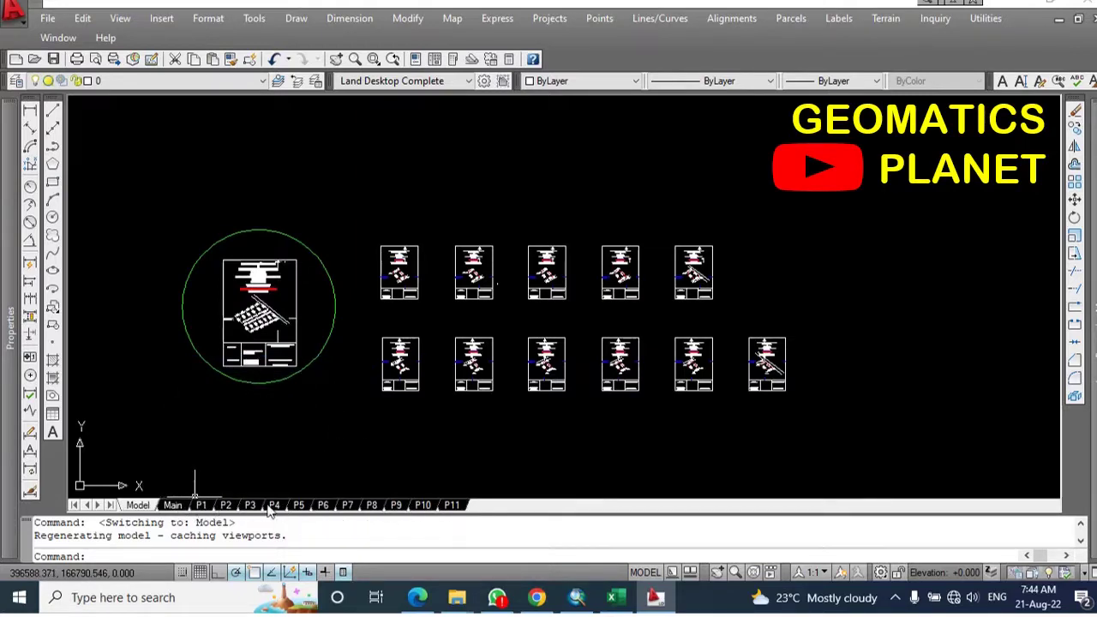
{"action": "right_click", "coordinate": [145, 508]}
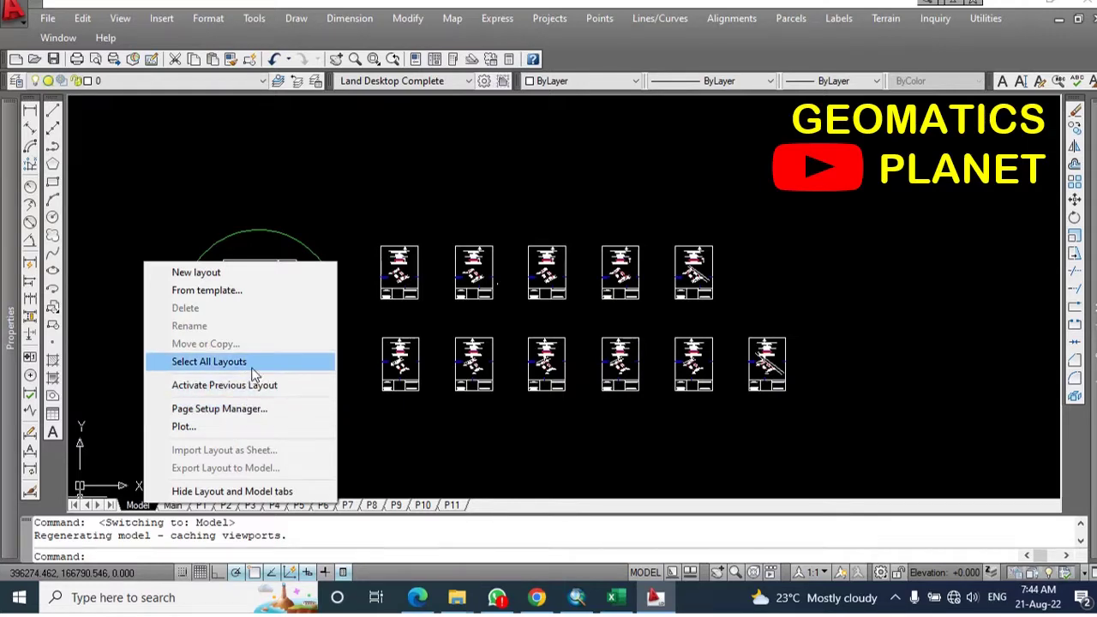
{"action": "left_click", "coordinate": [144, 506]}
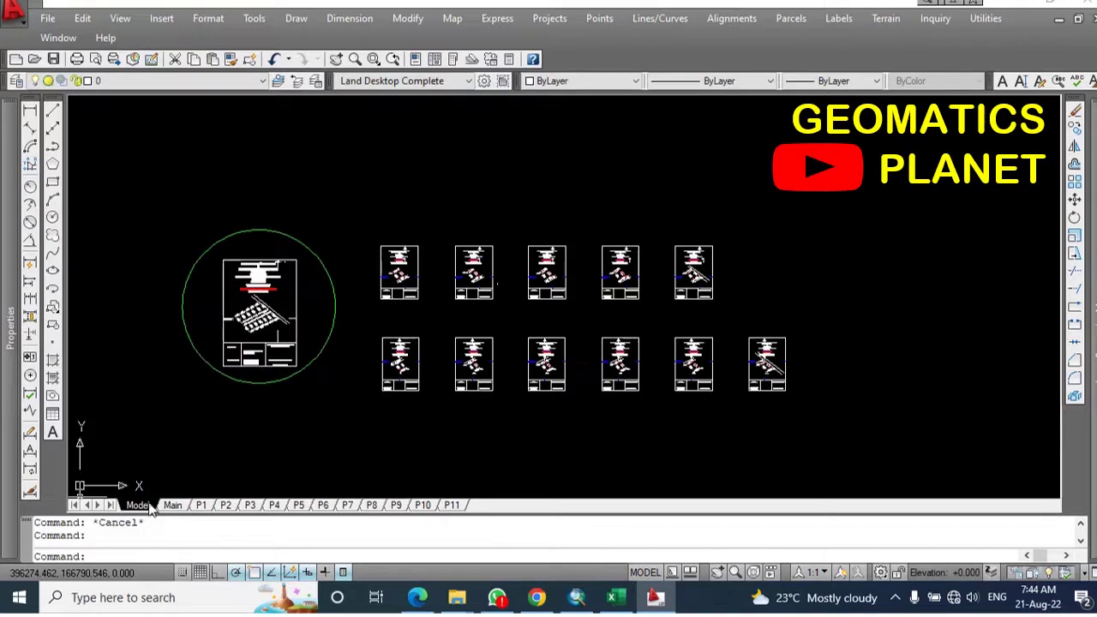
{"action": "right_click", "coordinate": [150, 506]}
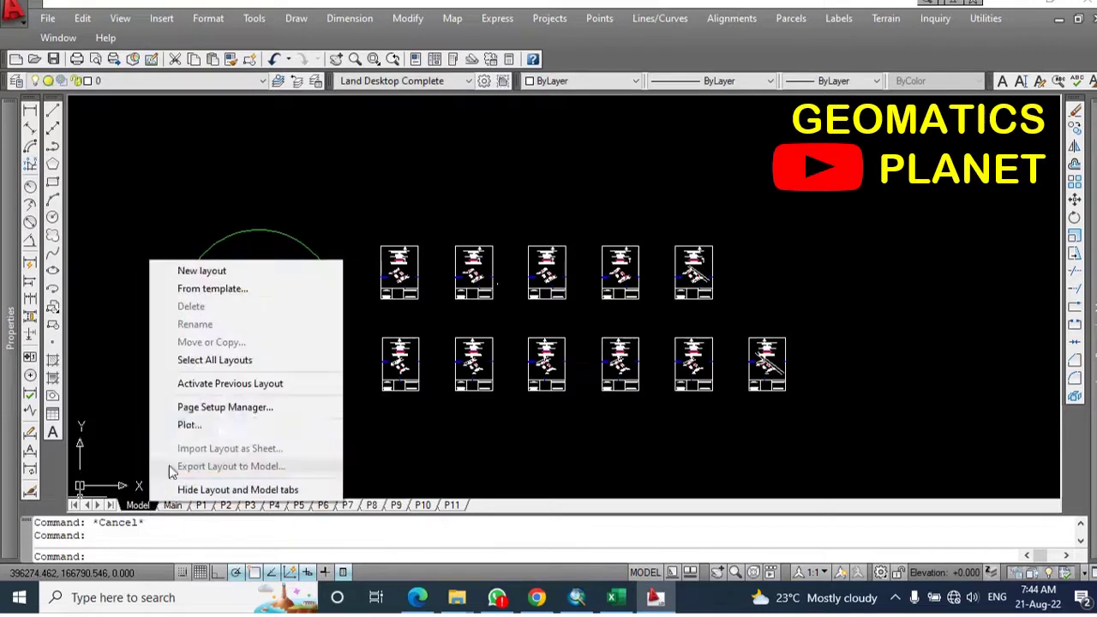
{"action": "left_click", "coordinate": [213, 360]}
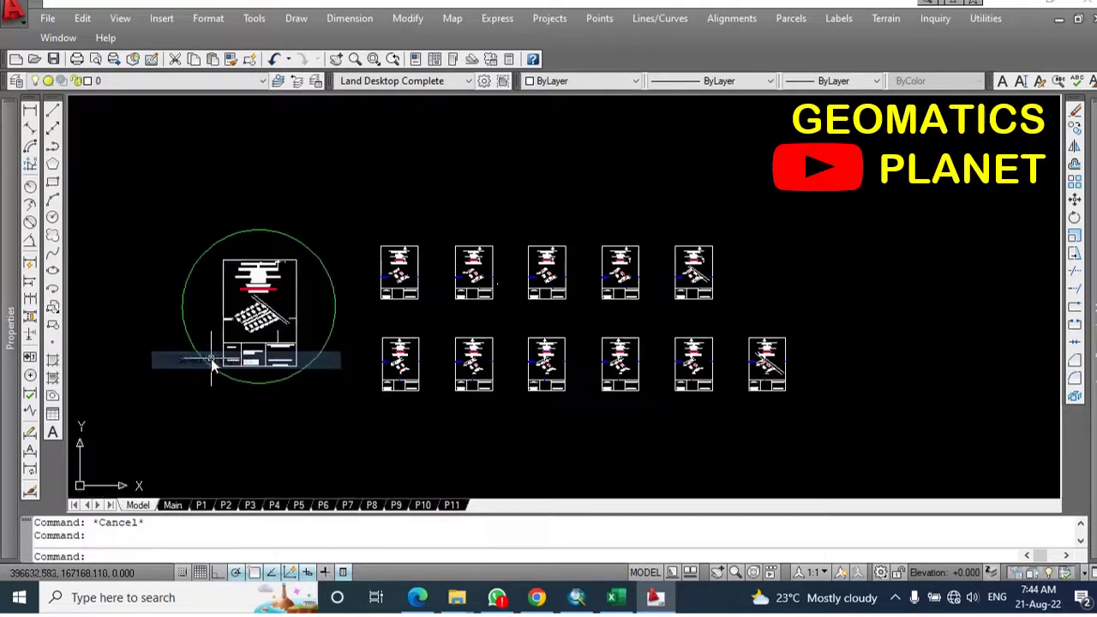
{"action": "right_click", "coordinate": [171, 506]}
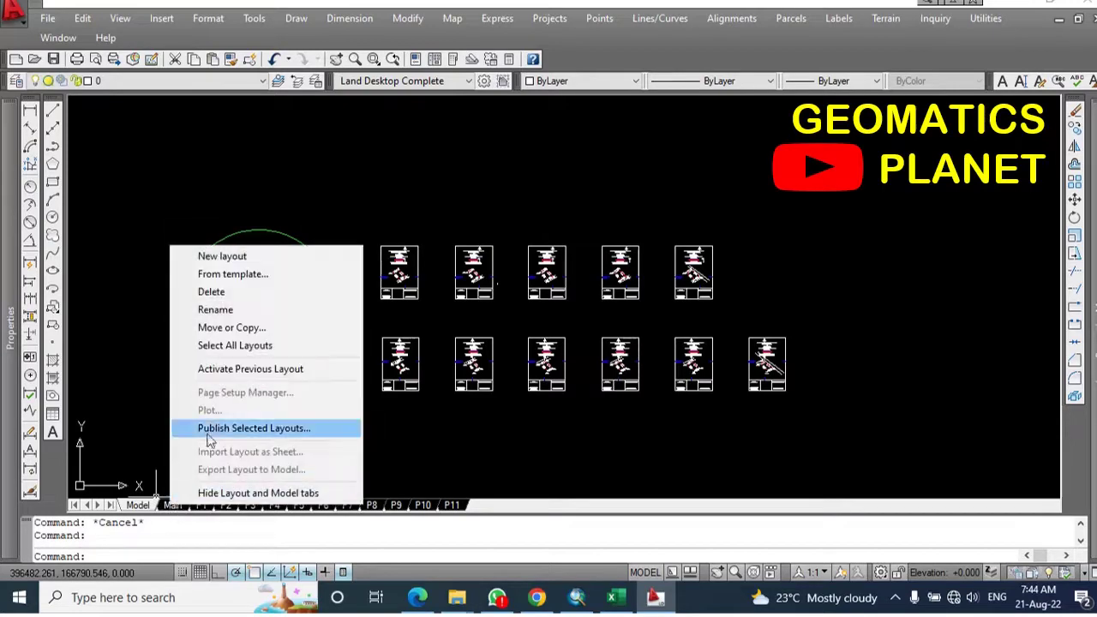
{"action": "left_click", "coordinate": [251, 428]}
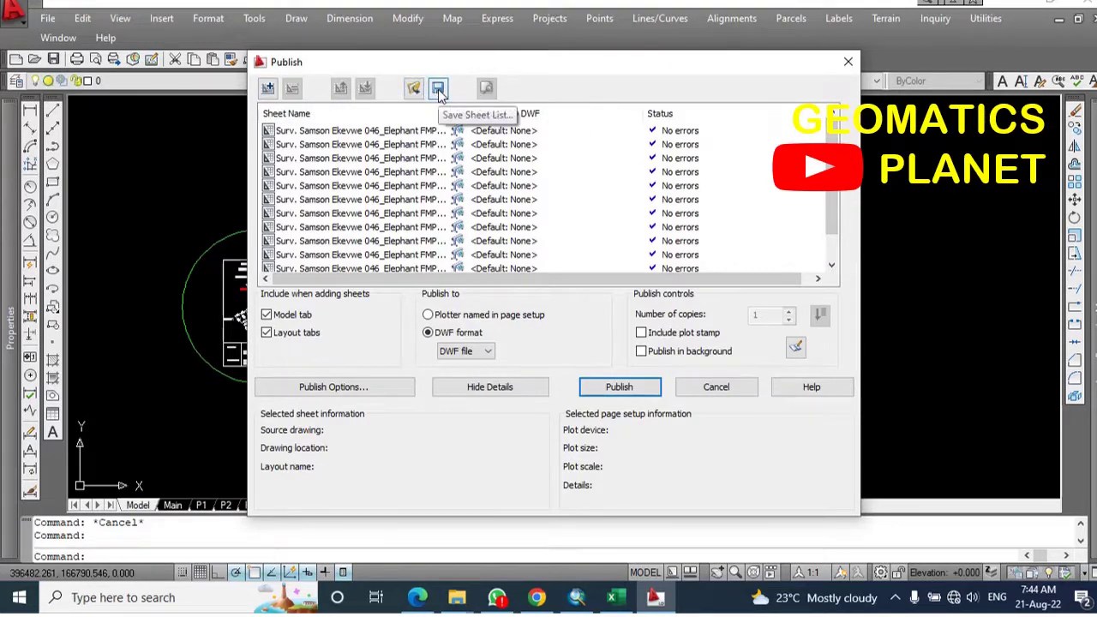
{"action": "left_click", "coordinate": [467, 350]}
{"action": "left_click", "coordinate": [461, 359]}
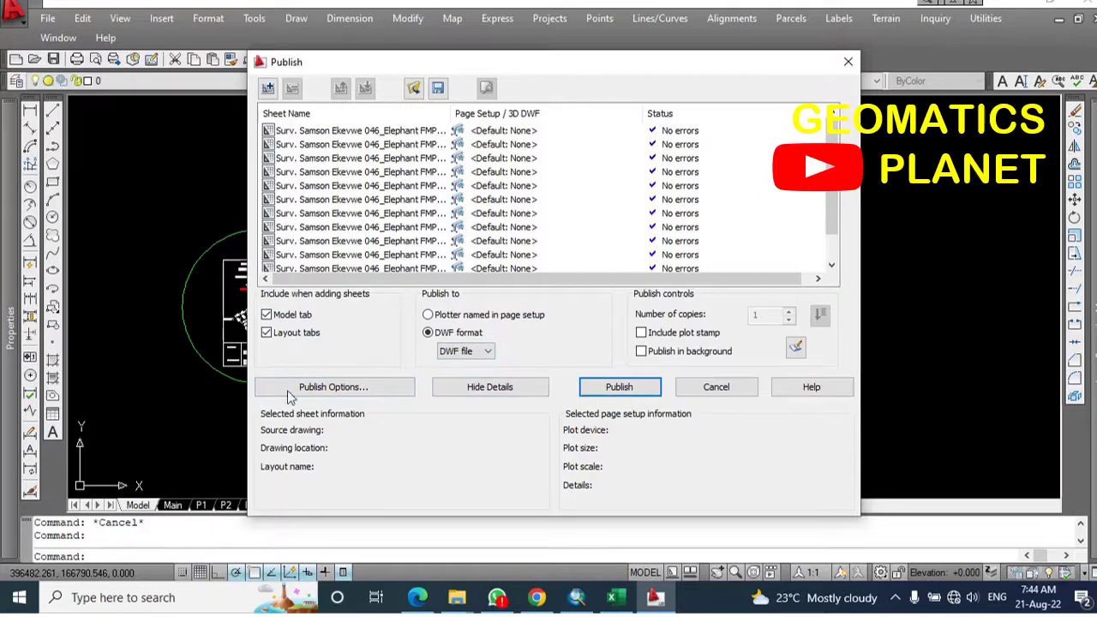
{"action": "left_click", "coordinate": [489, 388]}
{"action": "left_click", "coordinate": [494, 391]}
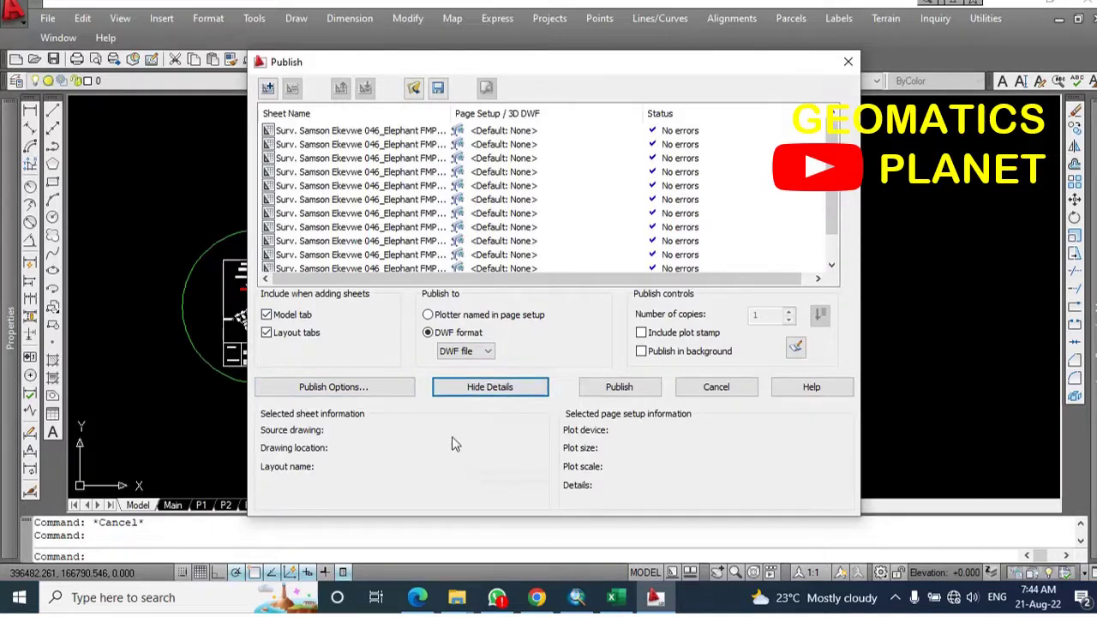
Open the publish options and browse for the default output location, going through KingVik Planet to the Geomatics folder
{"action": "left_click", "coordinate": [374, 389]}
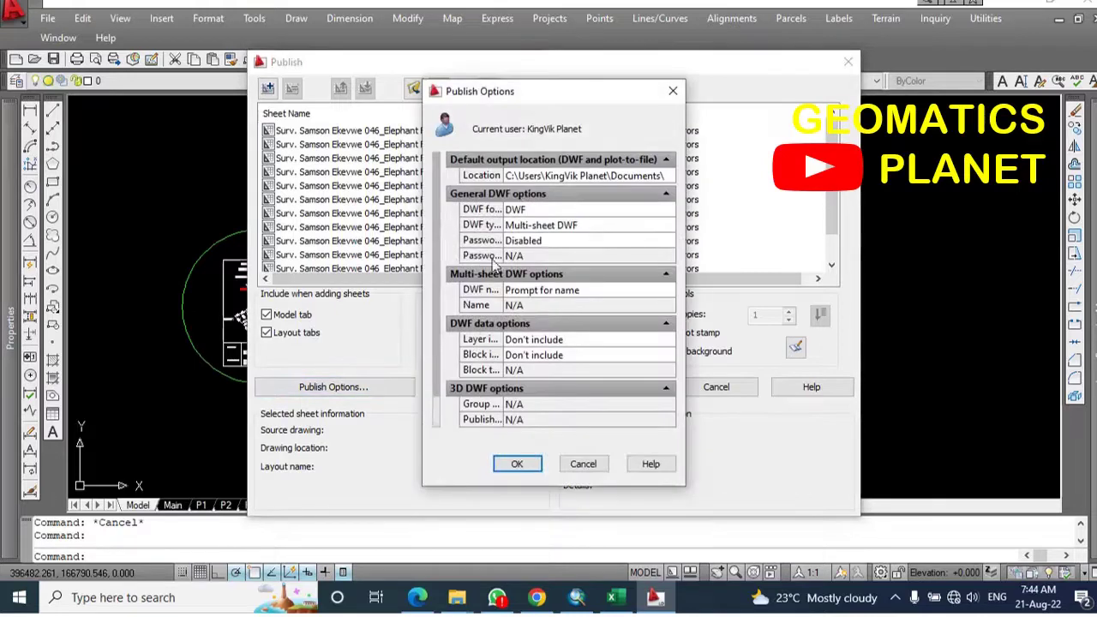
{"action": "left_click", "coordinate": [657, 177]}
{"action": "left_click", "coordinate": [657, 176]}
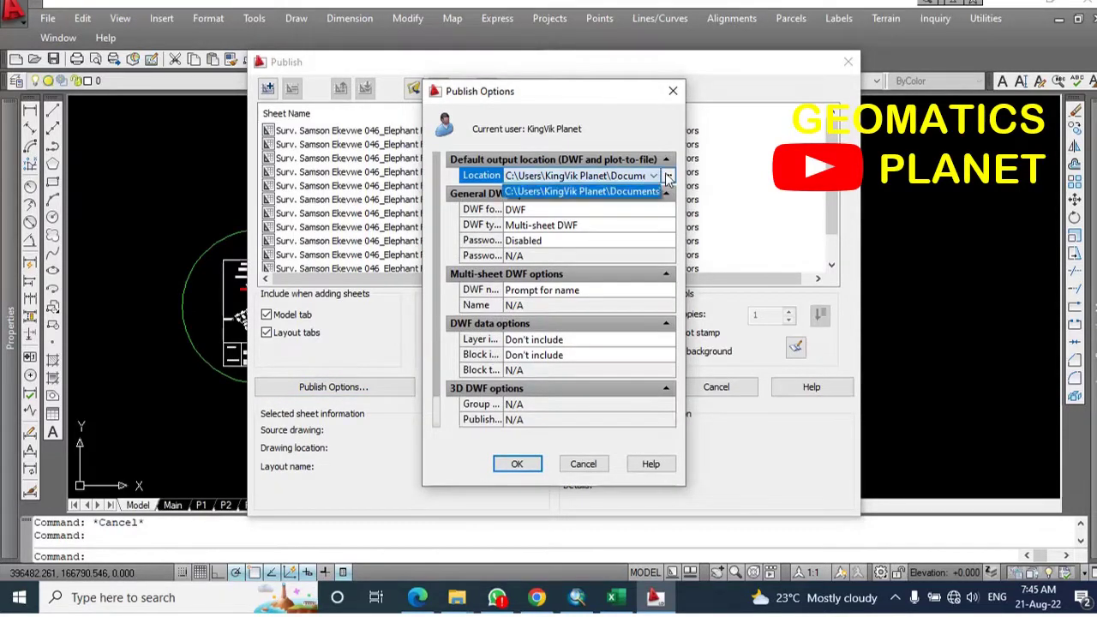
{"action": "left_click", "coordinate": [668, 176]}
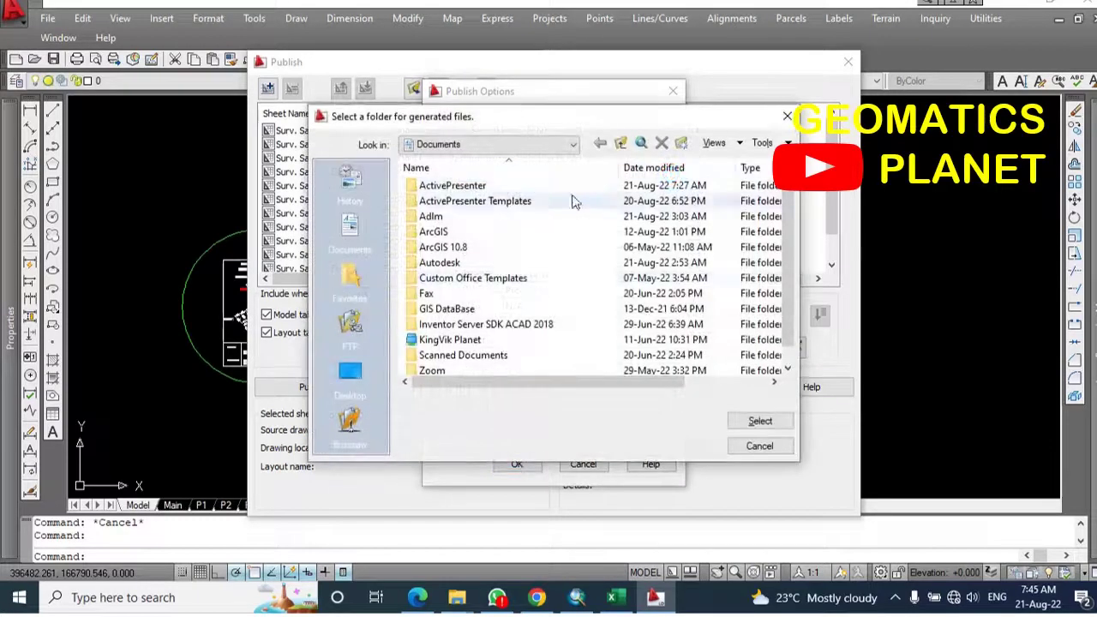
{"action": "scroll", "coordinate": [470, 348], "scroll_direction": "down", "scroll_amount": 1}
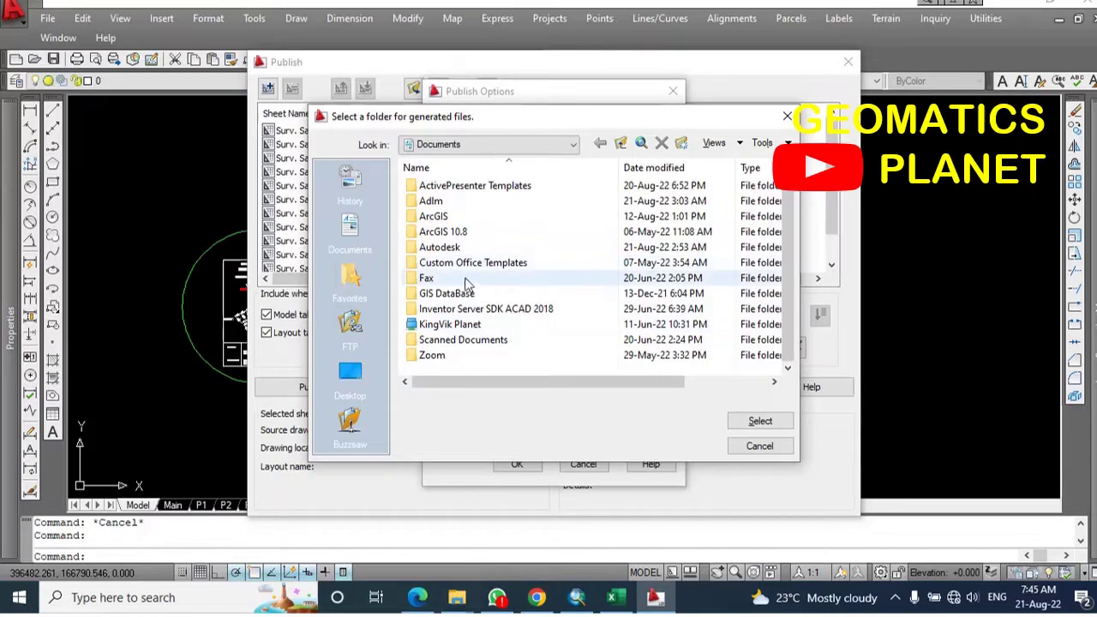
{"action": "scroll", "coordinate": [462, 246], "scroll_direction": "up", "scroll_amount": 1}
{"action": "scroll", "coordinate": [450, 334], "scroll_direction": "down", "scroll_amount": 1}
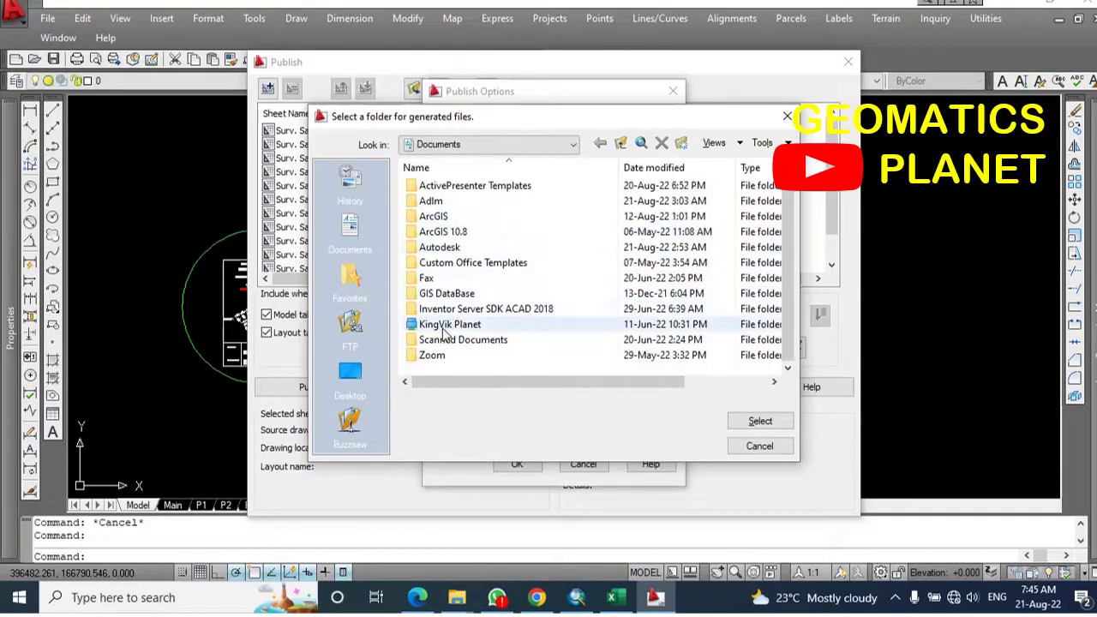
{"action": "double_click", "coordinate": [448, 325]}
{"action": "scroll", "coordinate": [499, 276], "scroll_direction": "down", "scroll_amount": 5}
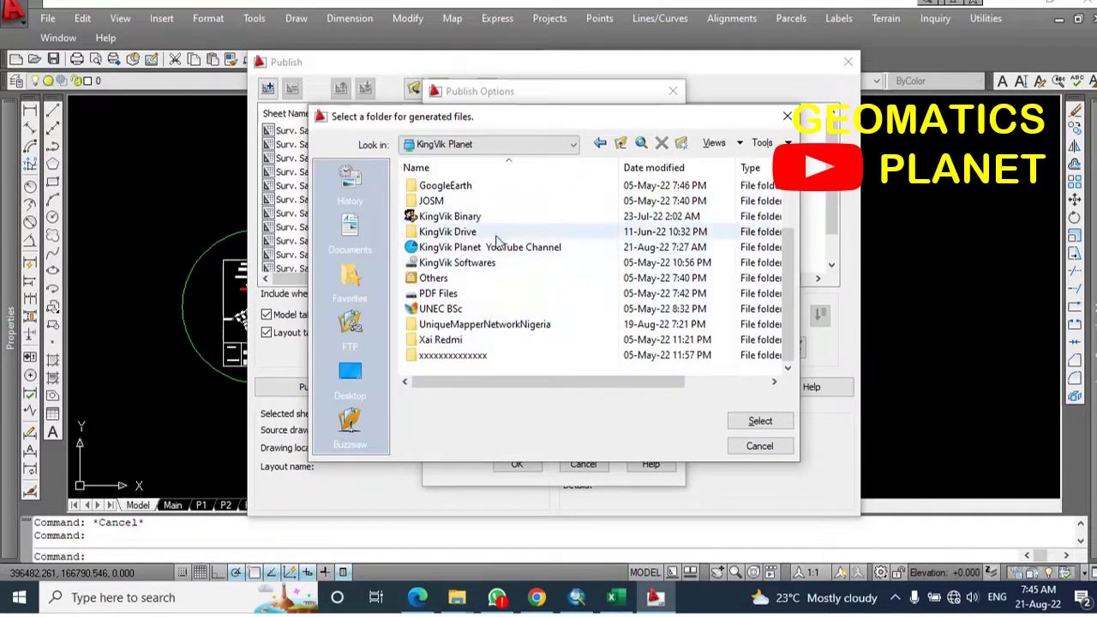
{"action": "scroll", "coordinate": [459, 217], "scroll_direction": "up", "scroll_amount": 2}
{"action": "double_click", "coordinate": [455, 231]}
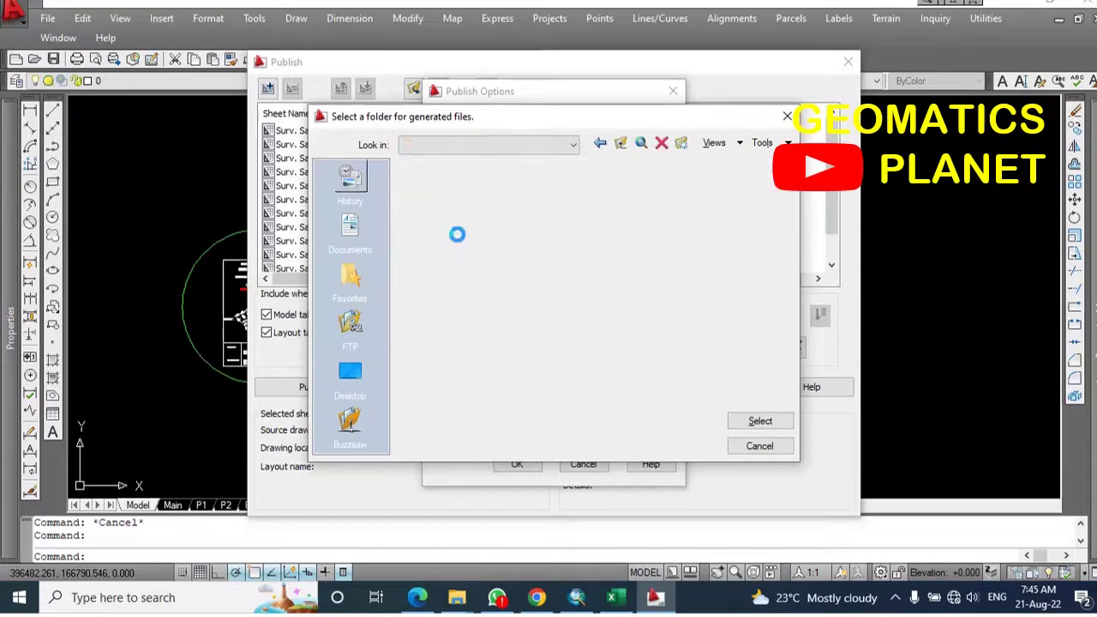
Set the default output location to the 046_Elephant FMP project folder within the surveyor's folder
{"action": "scroll", "coordinate": [472, 329], "scroll_direction": "down", "scroll_amount": 8}
{"action": "scroll", "coordinate": [473, 332], "scroll_direction": "down", "scroll_amount": 1}
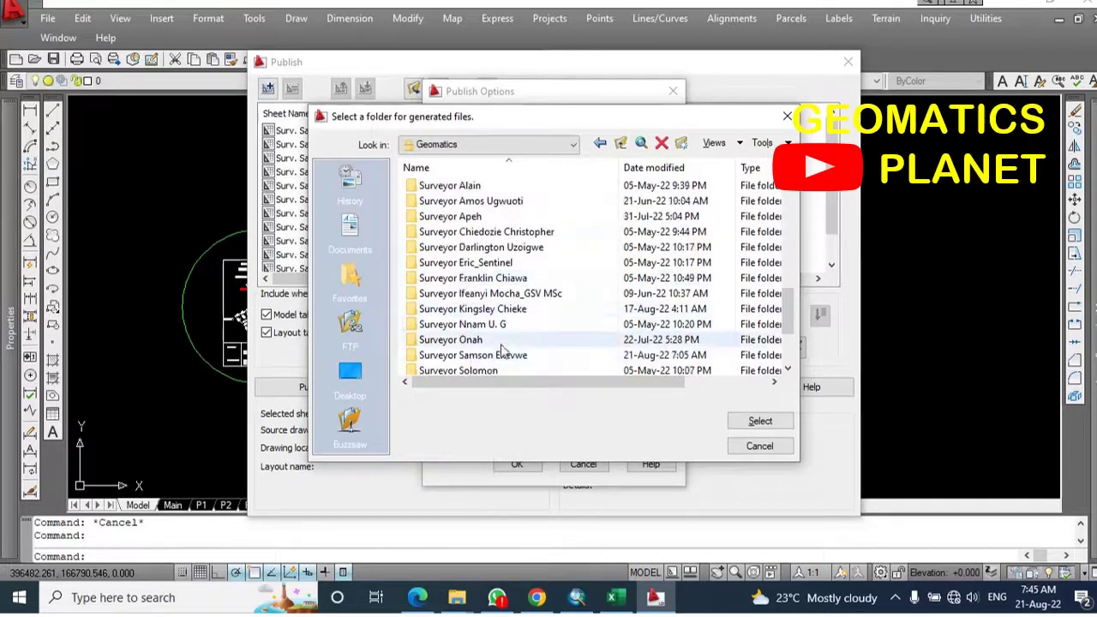
{"action": "double_click", "coordinate": [480, 354]}
{"action": "scroll", "coordinate": [504, 292], "scroll_direction": "down", "scroll_amount": 8}
{"action": "left_click", "coordinate": [424, 233]}
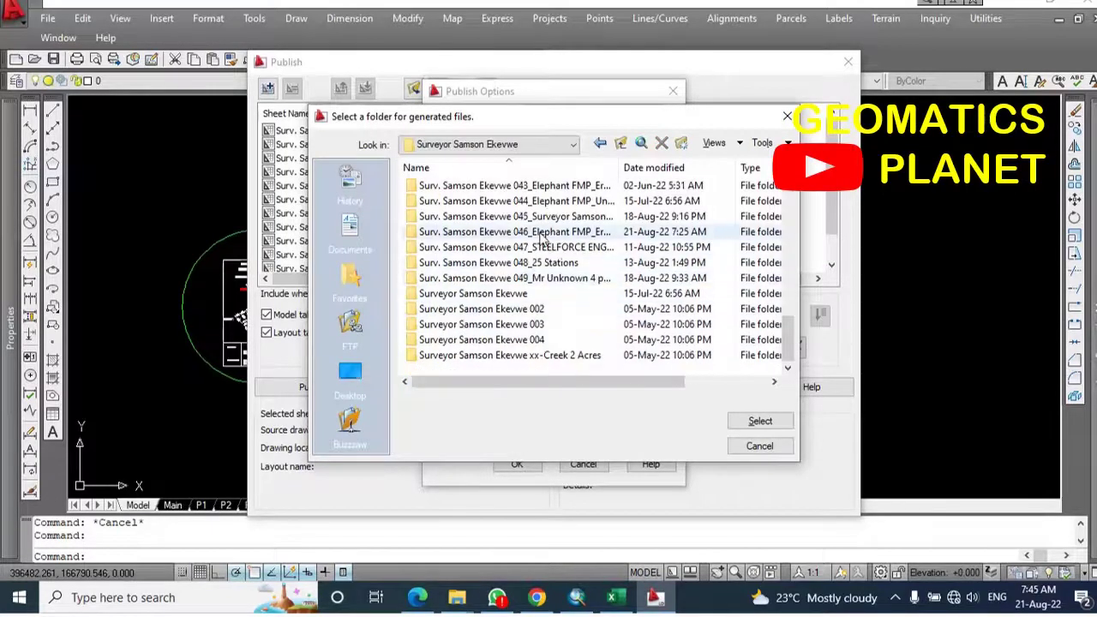
{"action": "double_click", "coordinate": [424, 233]}
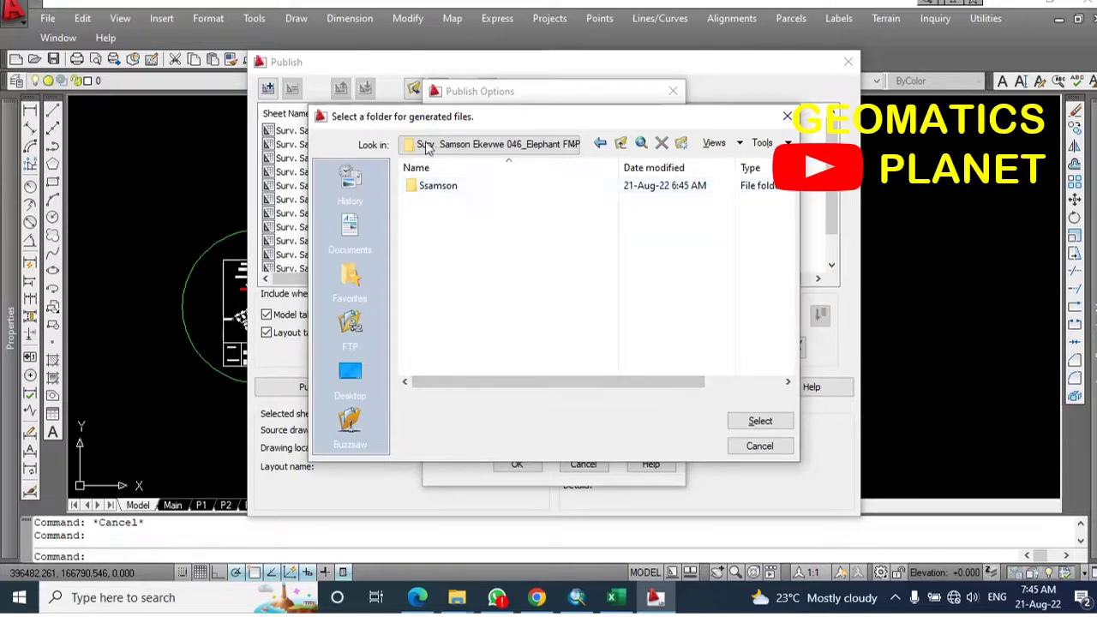
{"action": "left_click", "coordinate": [600, 143]}
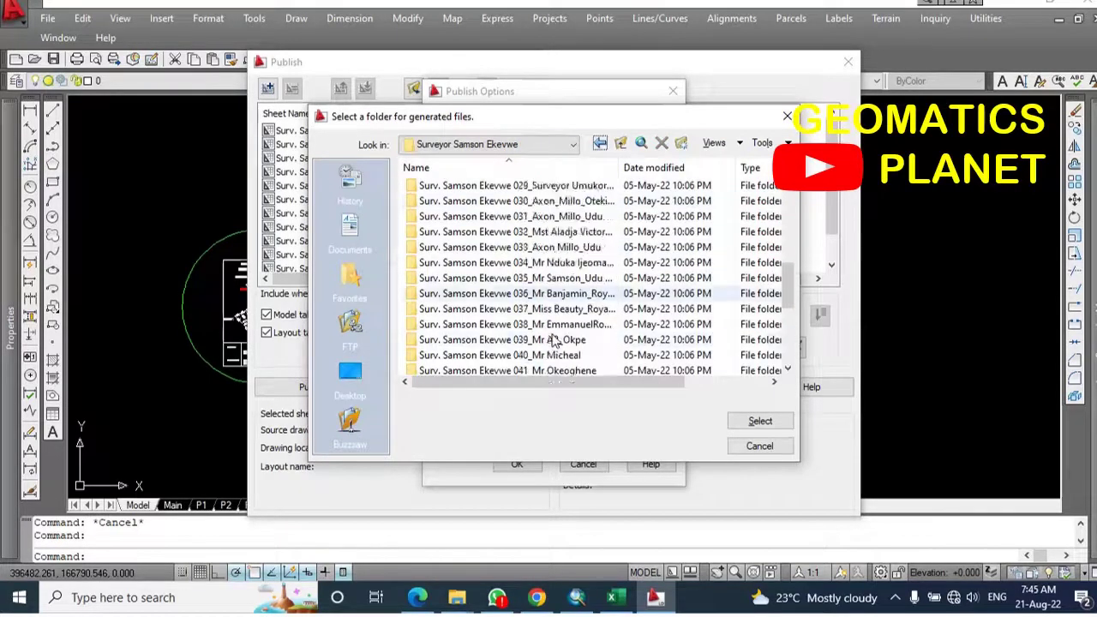
{"action": "scroll", "coordinate": [553, 340], "scroll_direction": "down", "scroll_amount": 5}
{"action": "left_click", "coordinate": [514, 231]}
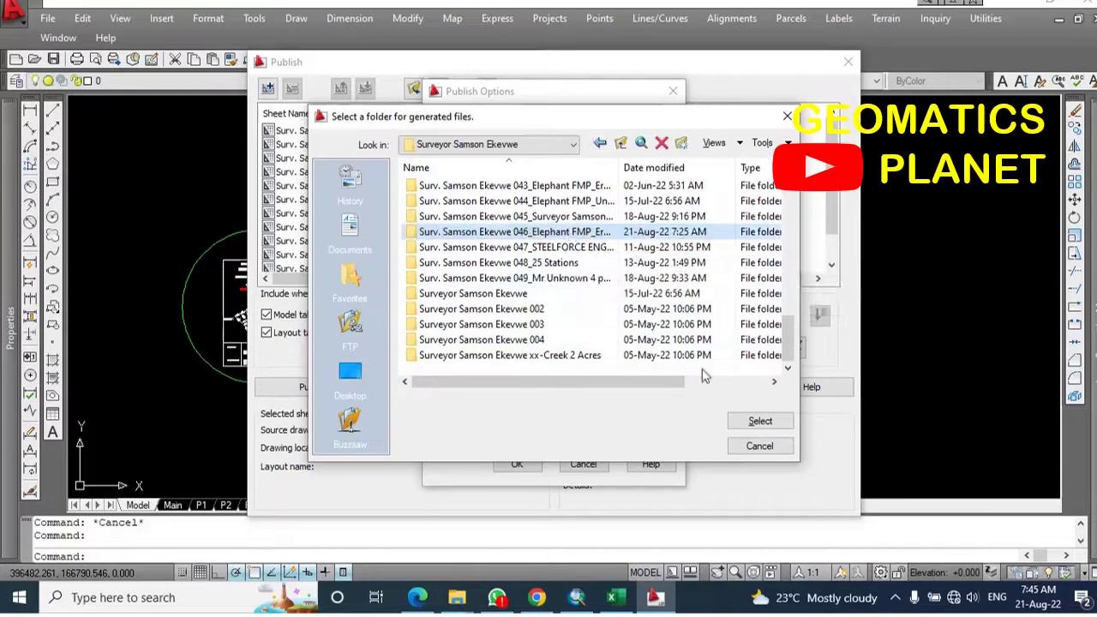
{"action": "left_click", "coordinate": [740, 419]}
Check the DWF format, DWF type, password and multi-sheet naming options, and accept the publish options
{"action": "left_click", "coordinate": [569, 211]}
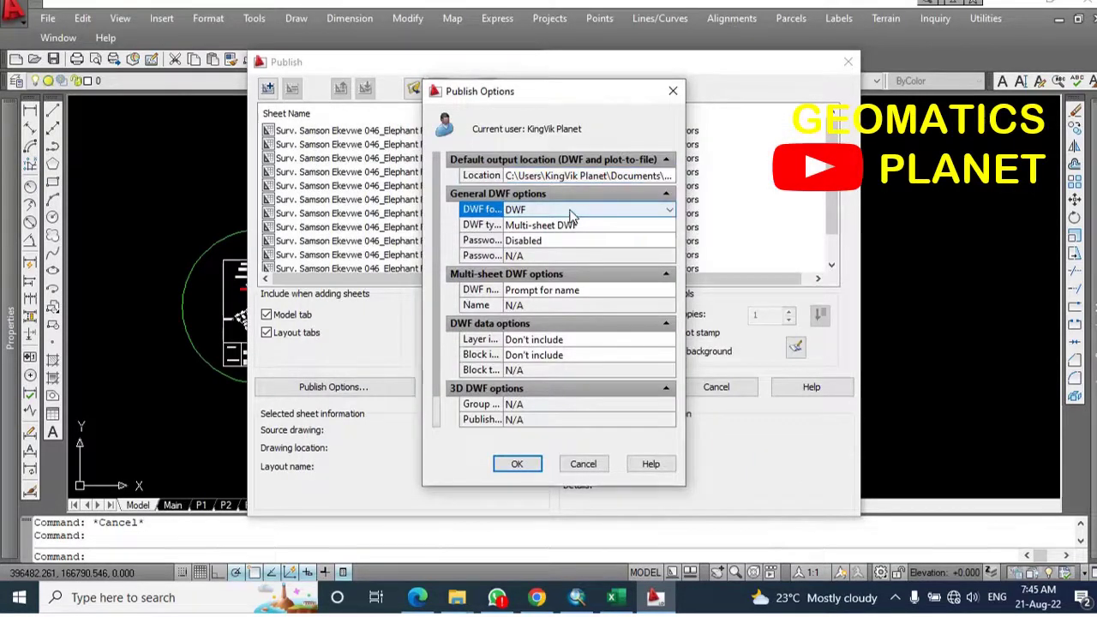
{"action": "left_click", "coordinate": [598, 224]}
{"action": "left_click", "coordinate": [598, 224]}
{"action": "left_click", "coordinate": [586, 241]}
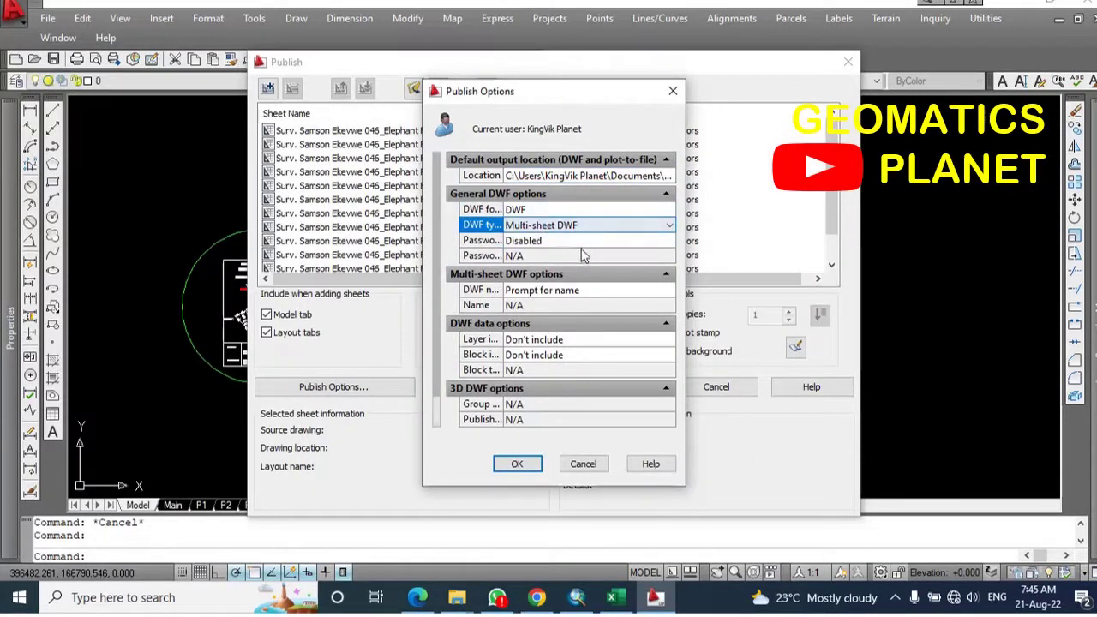
{"action": "left_click", "coordinate": [582, 254]}
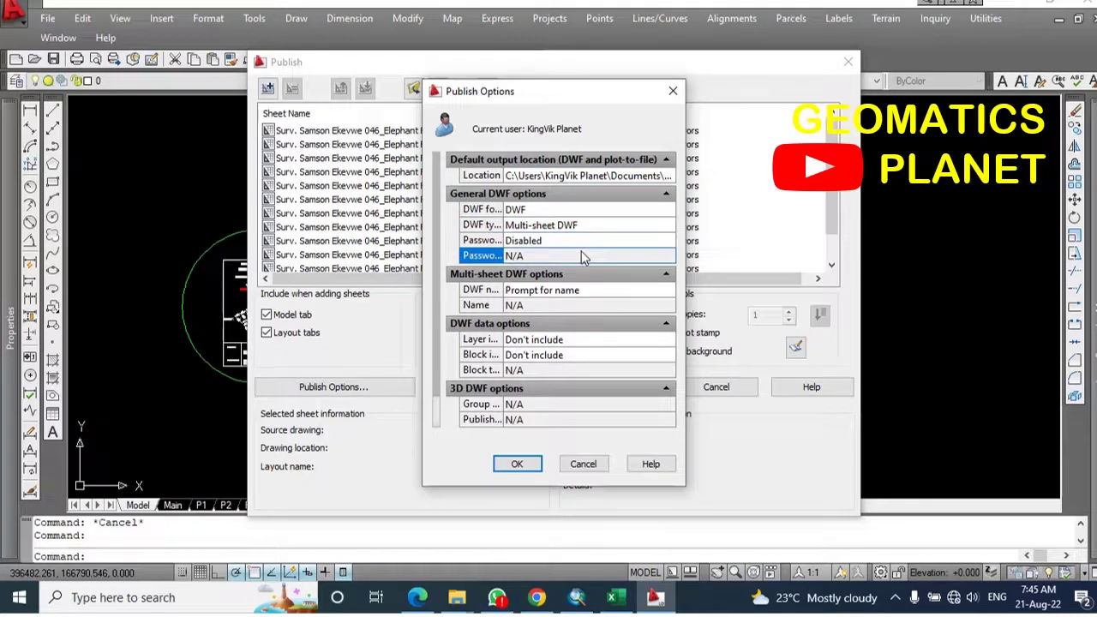
{"action": "left_click", "coordinate": [622, 289]}
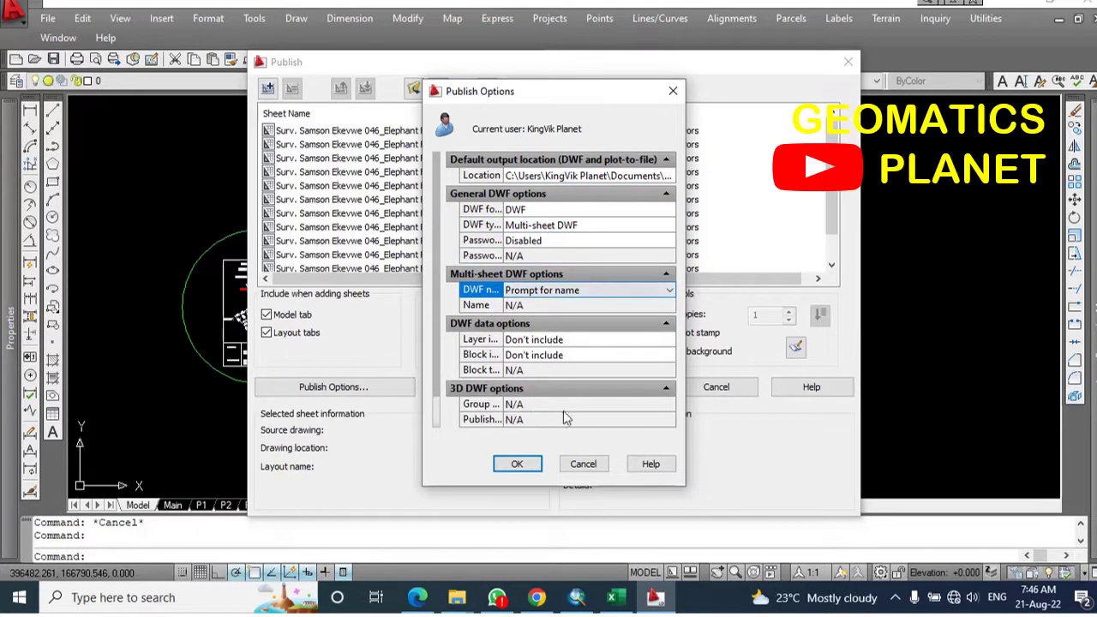
{"action": "left_click", "coordinate": [527, 462]}
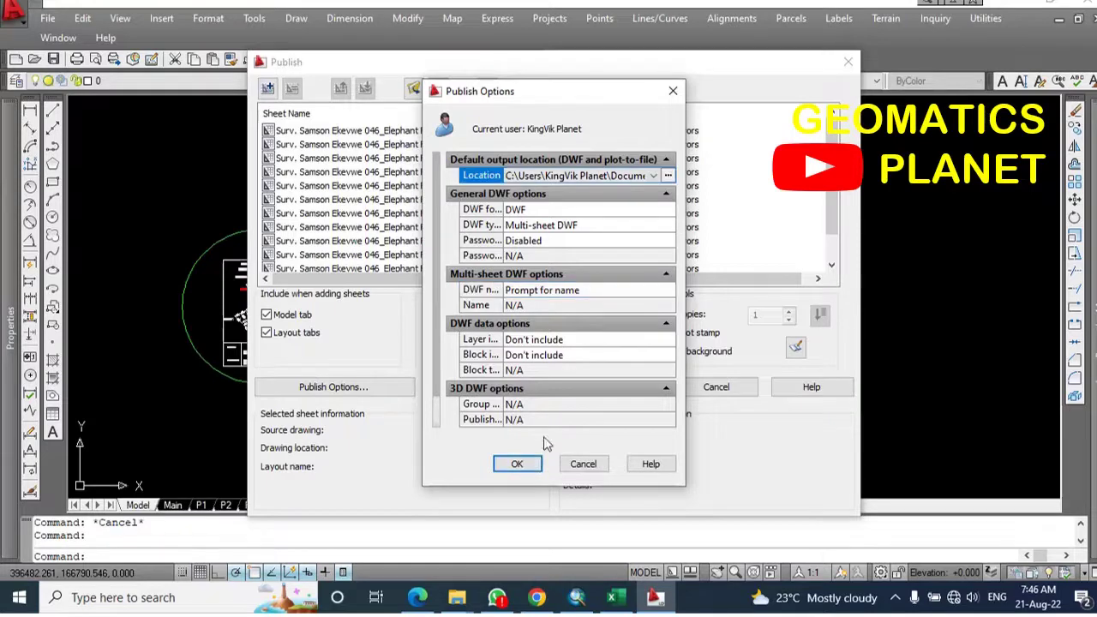
{"action": "left_click", "coordinate": [531, 463]}
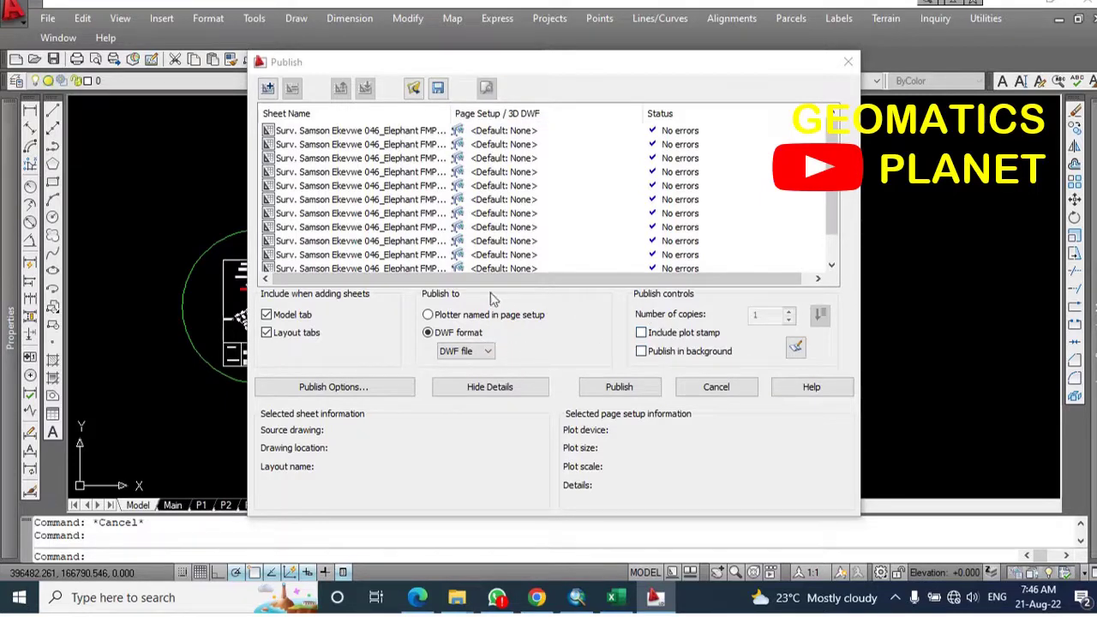
Try to import a page setup for the P2 sheet in the publish list
{"action": "scroll", "coordinate": [459, 185], "scroll_direction": "down", "scroll_amount": 2}
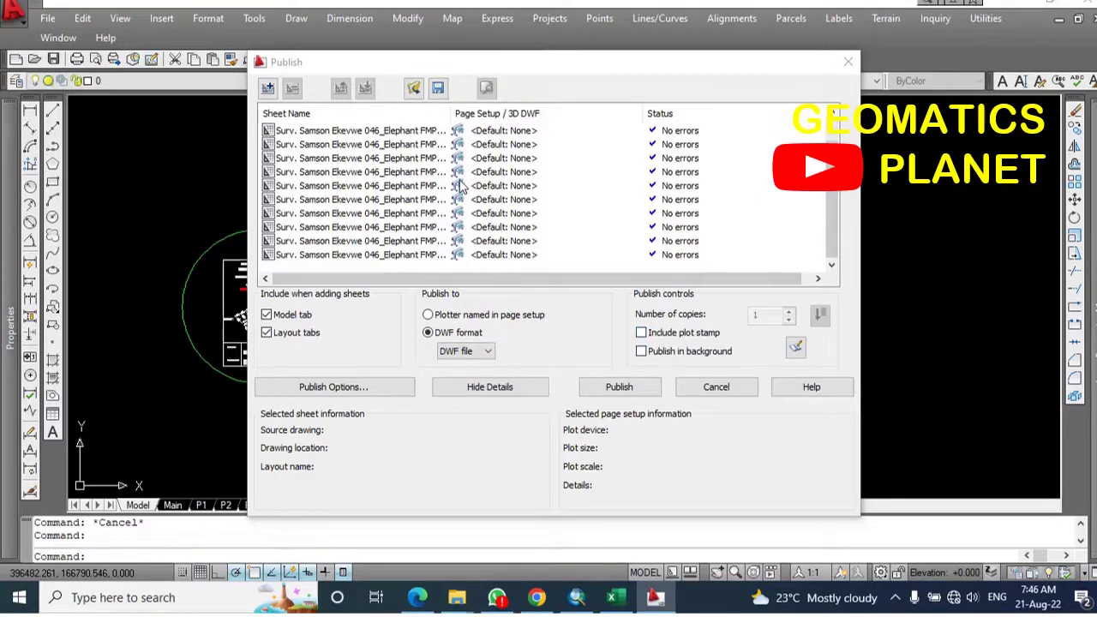
{"action": "left_click", "coordinate": [621, 386]}
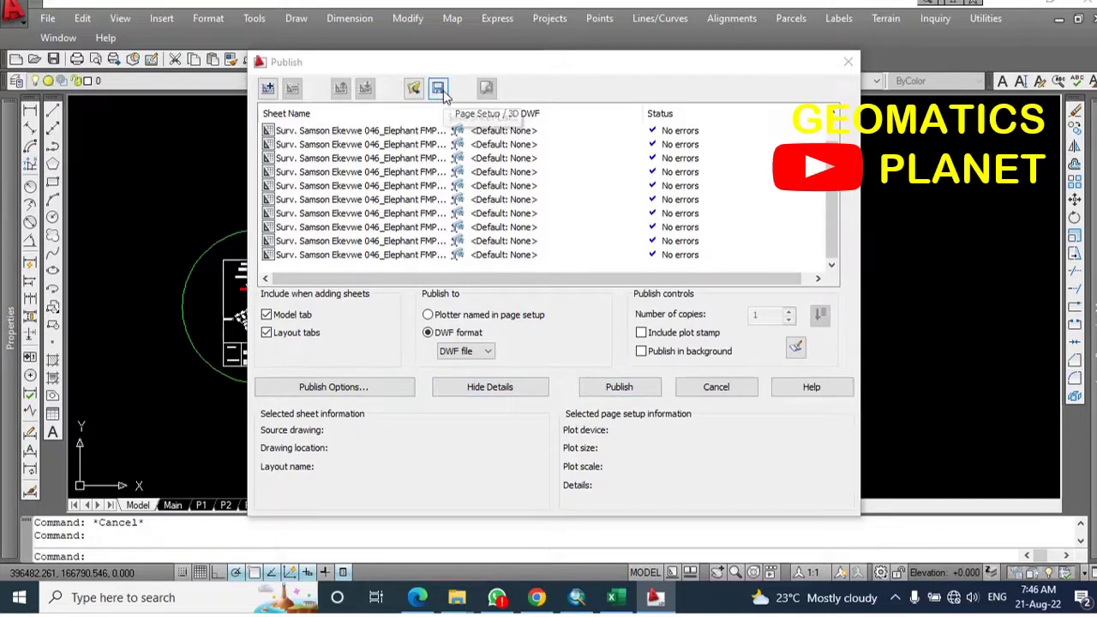
{"action": "left_click", "coordinate": [529, 132]}
{"action": "left_click", "coordinate": [551, 131]}
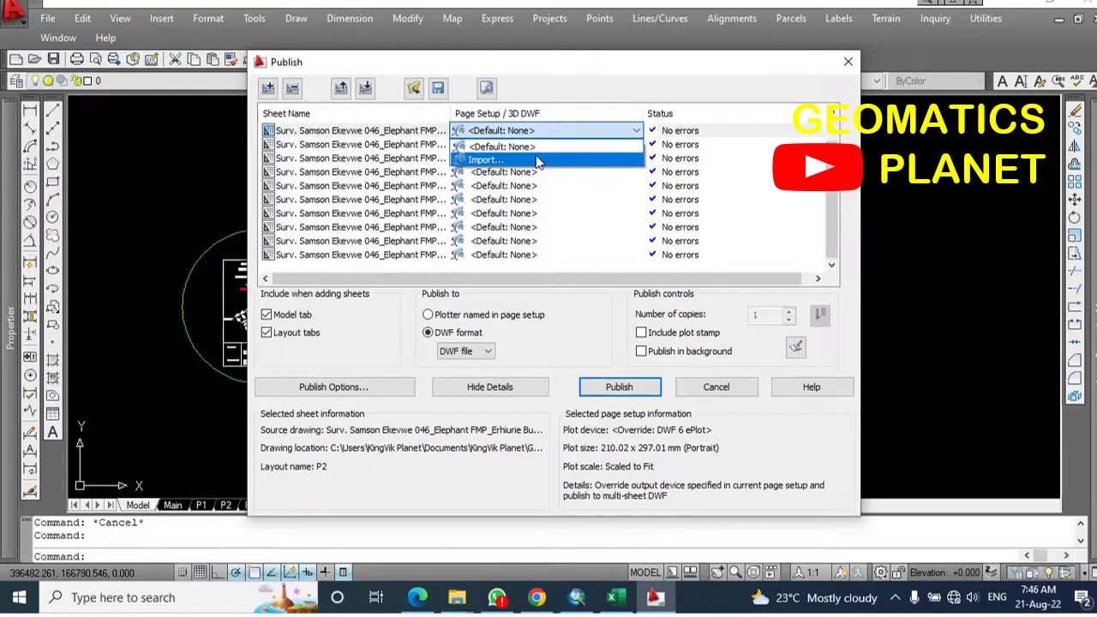
{"action": "left_click", "coordinate": [541, 159]}
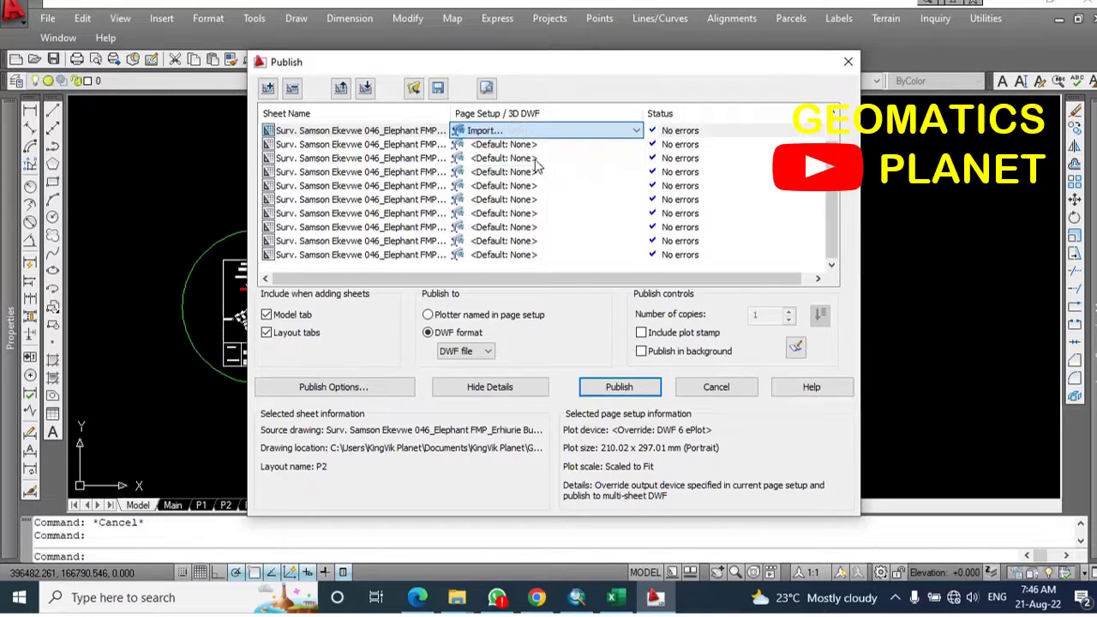
Start publishing the sheets with the plotter named in page setup, accepting the _SCRATCH project in C:\Land Projects 2009
{"action": "left_click", "coordinate": [619, 386]}
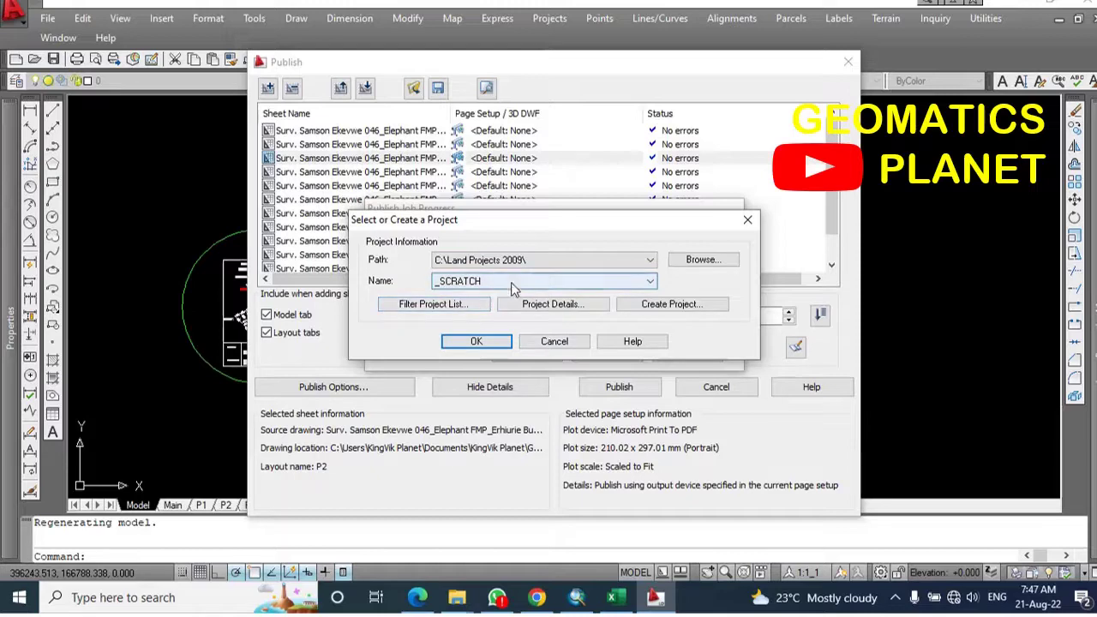
{"action": "left_click", "coordinate": [504, 340]}
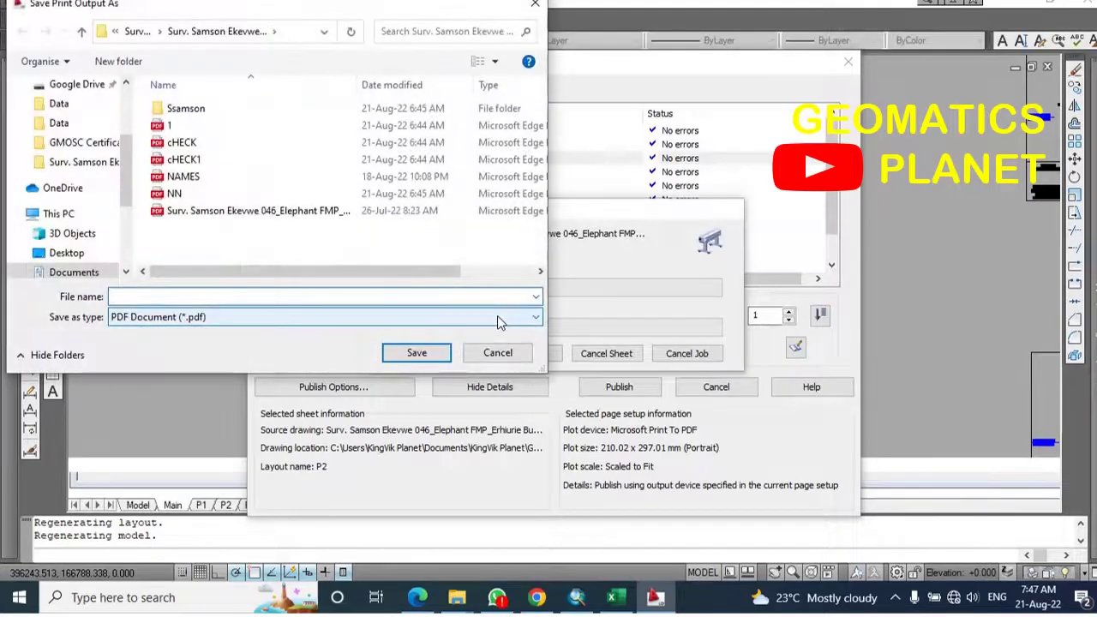
Save the published print output as a PDF document named MAIN in the current project folder
{"action": "left_click", "coordinate": [422, 297]}
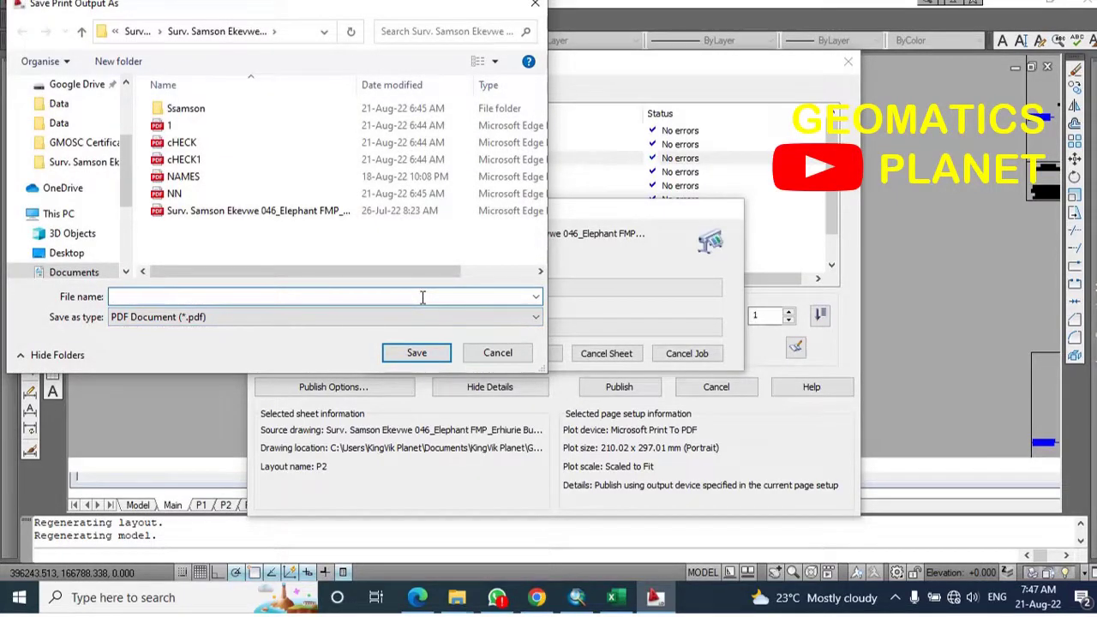
{"action": "type", "text": "1"}
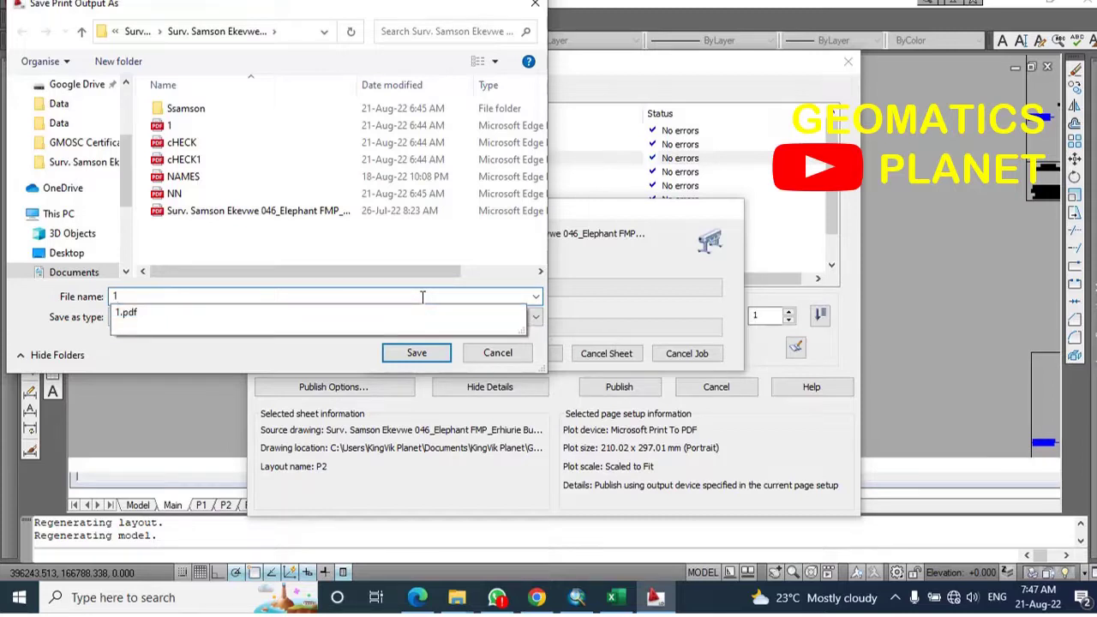
{"action": "key", "text": "BackSpace"}
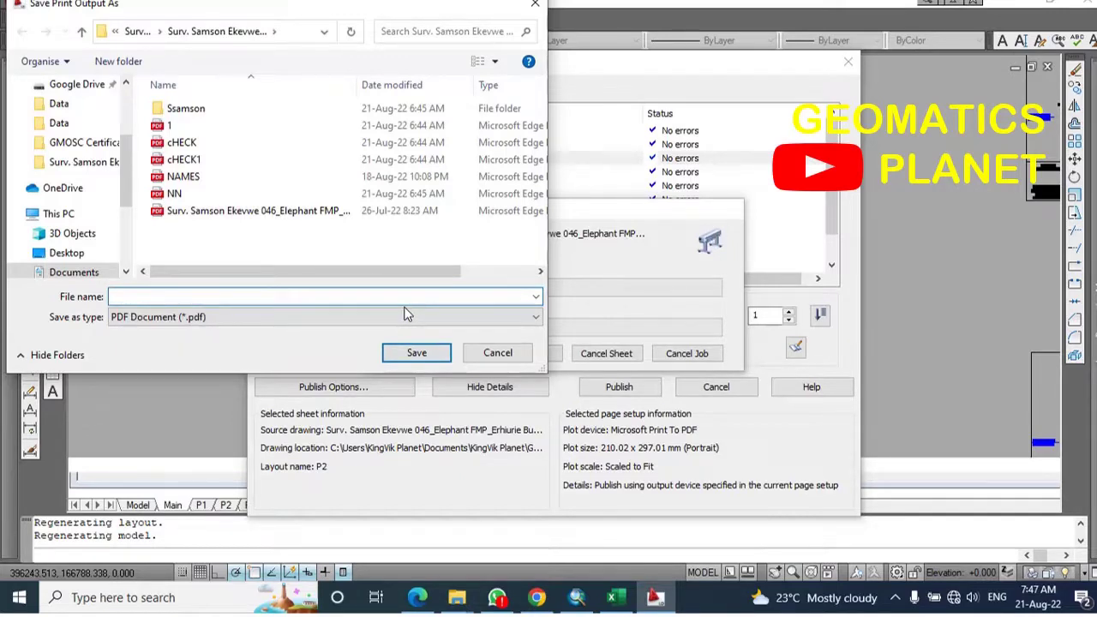
{"action": "type", "text": "MAIN"}
{"action": "left_click", "coordinate": [418, 352]}
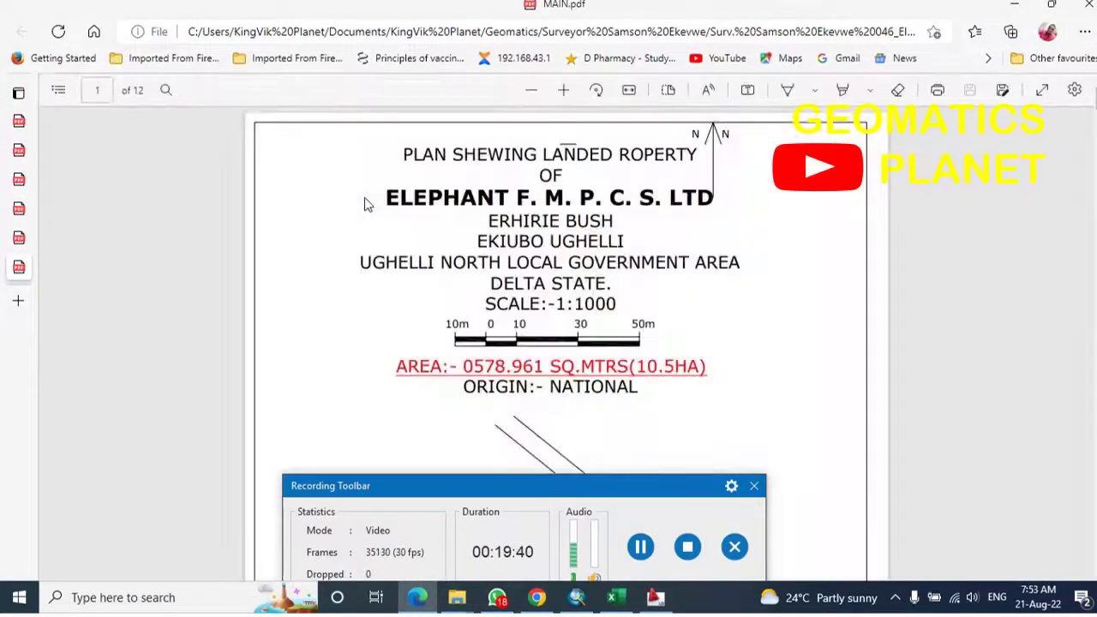
In Microsoft Edge, look through the pages of MAIN.pdf, checking each plan's heading, boundary drawing and title block
{"action": "scroll", "coordinate": [419, 273], "scroll_direction": "down", "scroll_amount": 4}
{"action": "scroll", "coordinate": [422, 282], "scroll_direction": "down", "scroll_amount": 10}
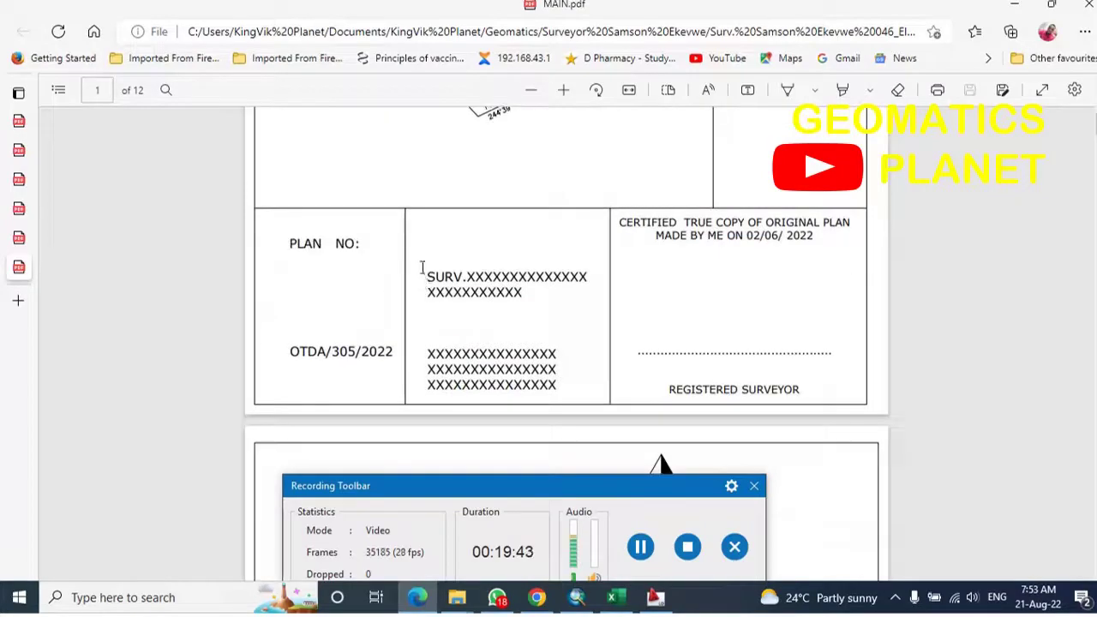
{"action": "scroll", "coordinate": [508, 279], "scroll_direction": "down", "scroll_amount": 20}
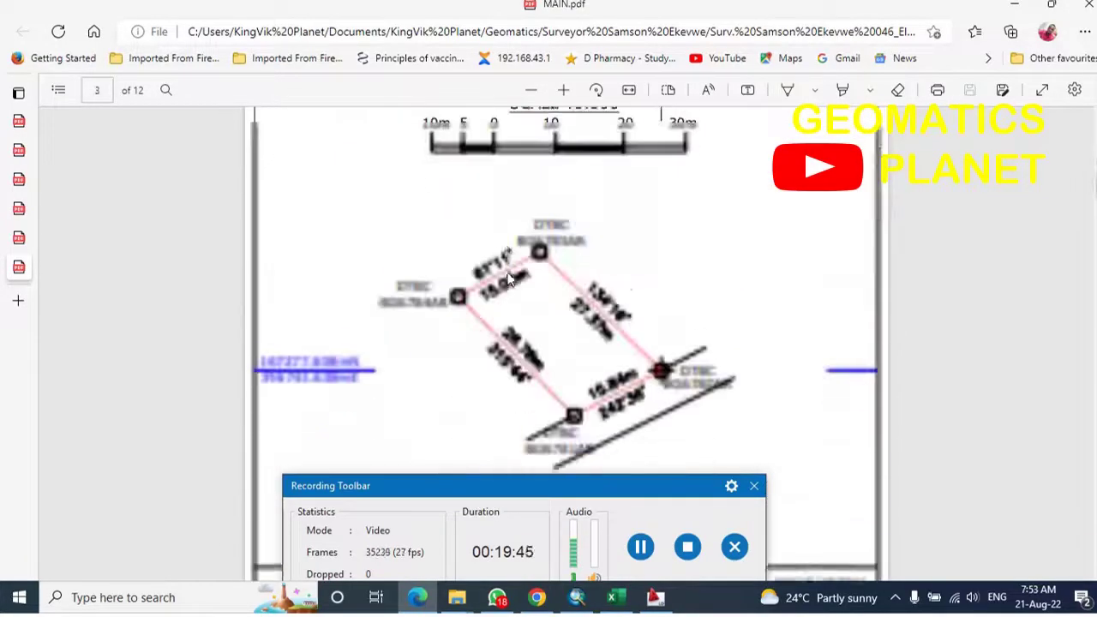
{"action": "scroll", "coordinate": [606, 300], "scroll_direction": "down", "scroll_amount": 10}
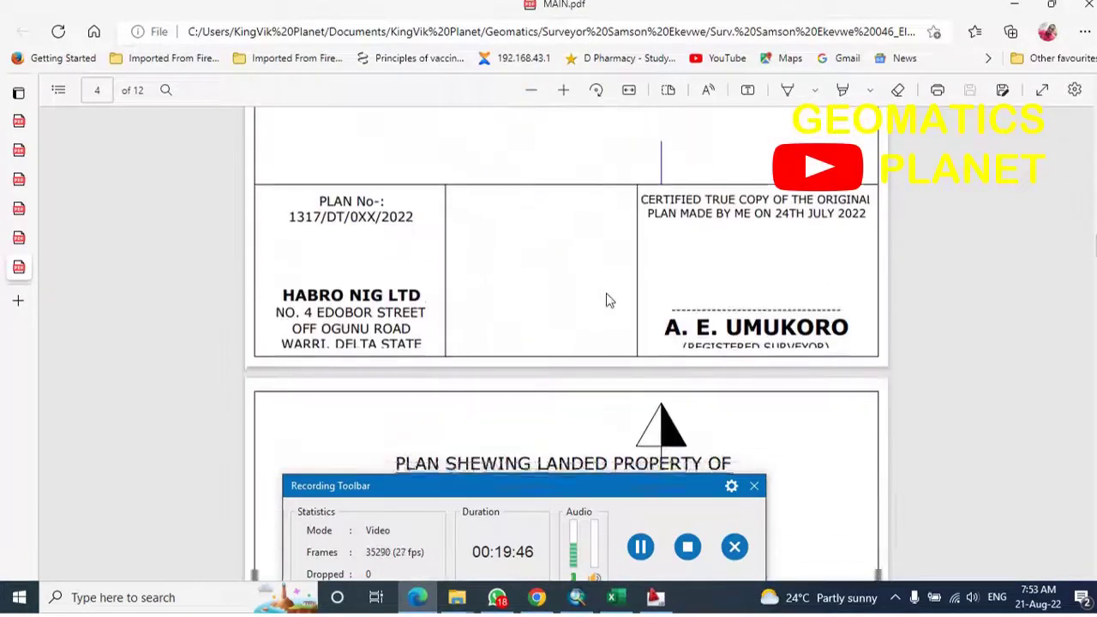
{"action": "scroll", "coordinate": [604, 300], "scroll_direction": "down", "scroll_amount": 15}
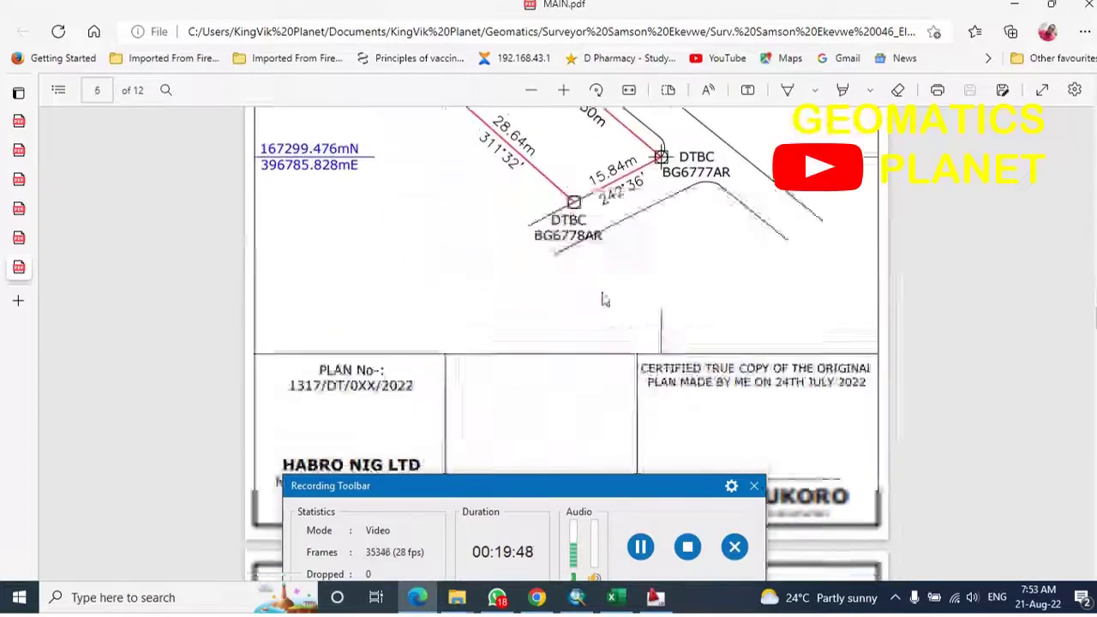
{"action": "scroll", "coordinate": [604, 300], "scroll_direction": "down", "scroll_amount": 10}
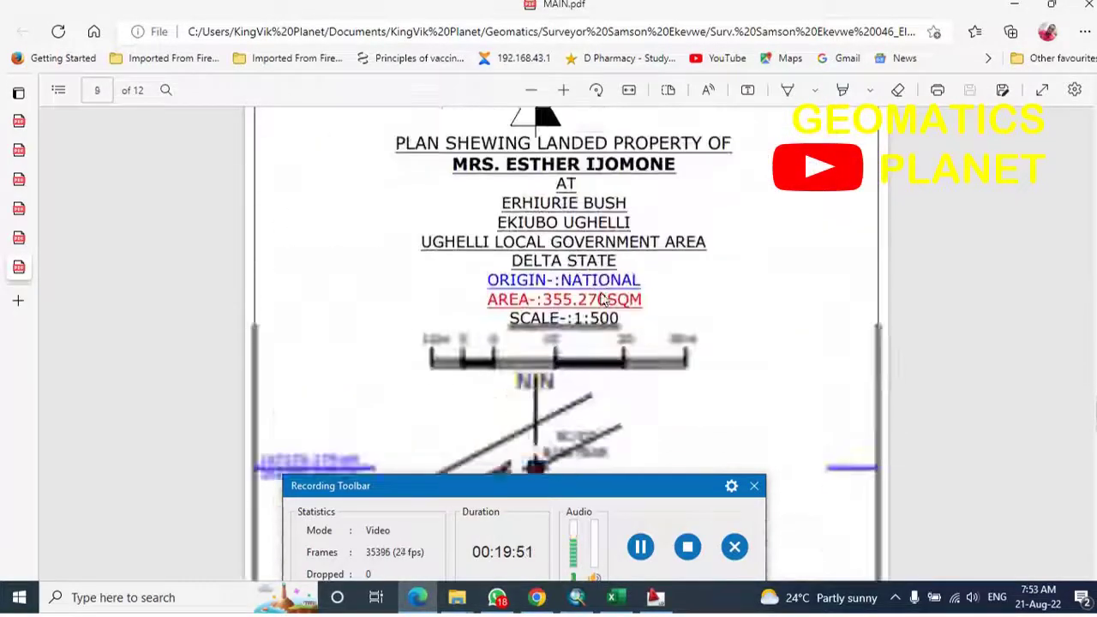
{"action": "scroll", "coordinate": [604, 304], "scroll_direction": "down", "scroll_amount": 12}
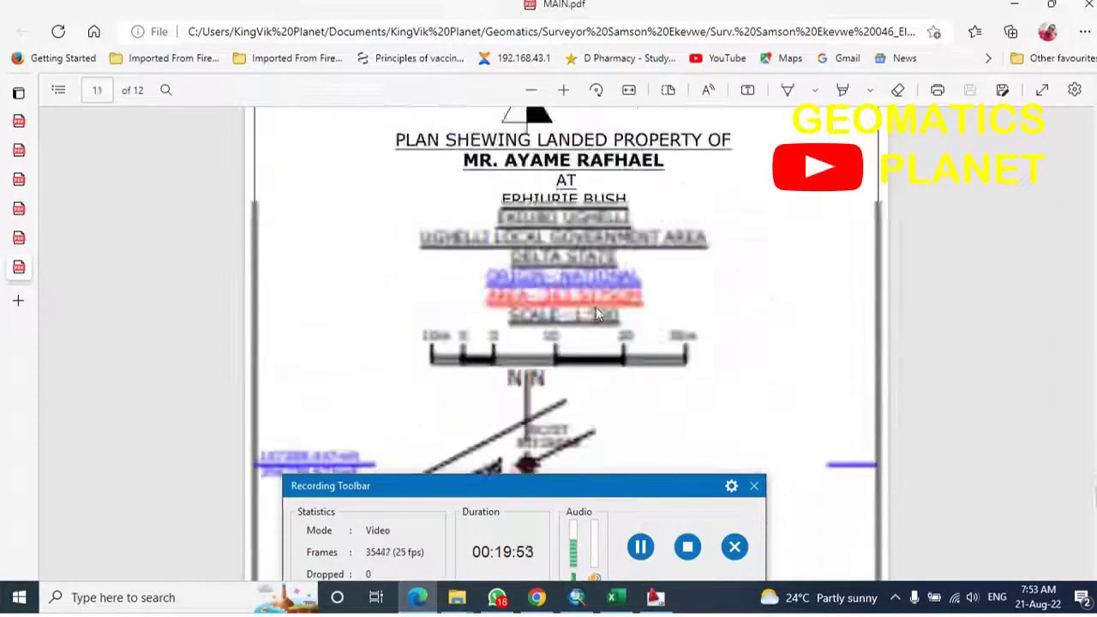
{"action": "scroll", "coordinate": [611, 309], "scroll_direction": "down", "scroll_amount": 4}
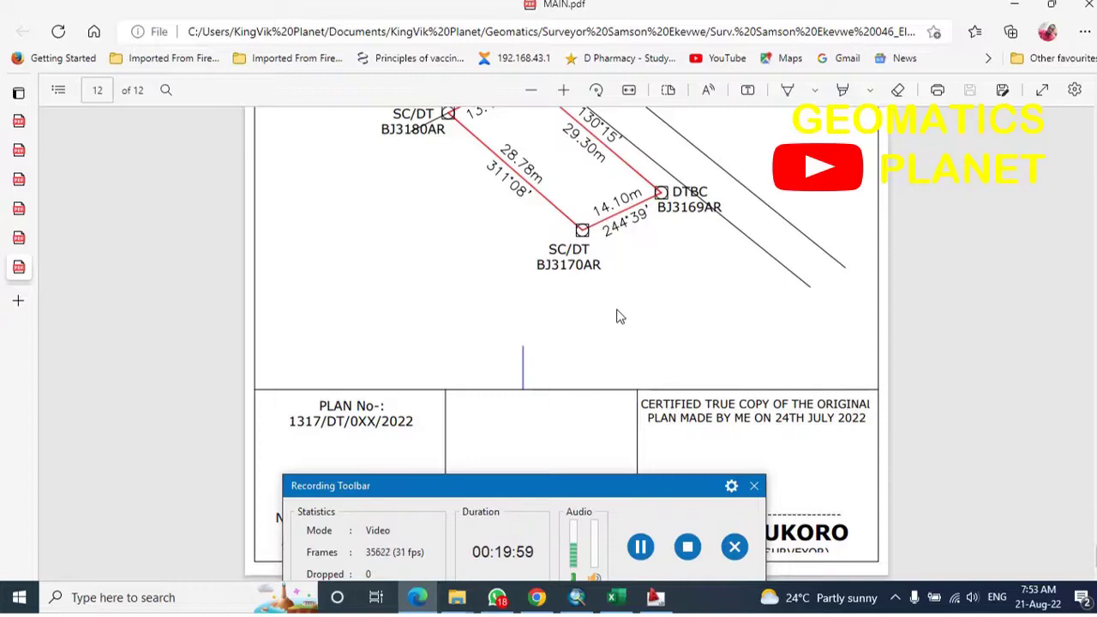
{"action": "scroll", "coordinate": [620, 317], "scroll_direction": "up", "scroll_amount": 12}
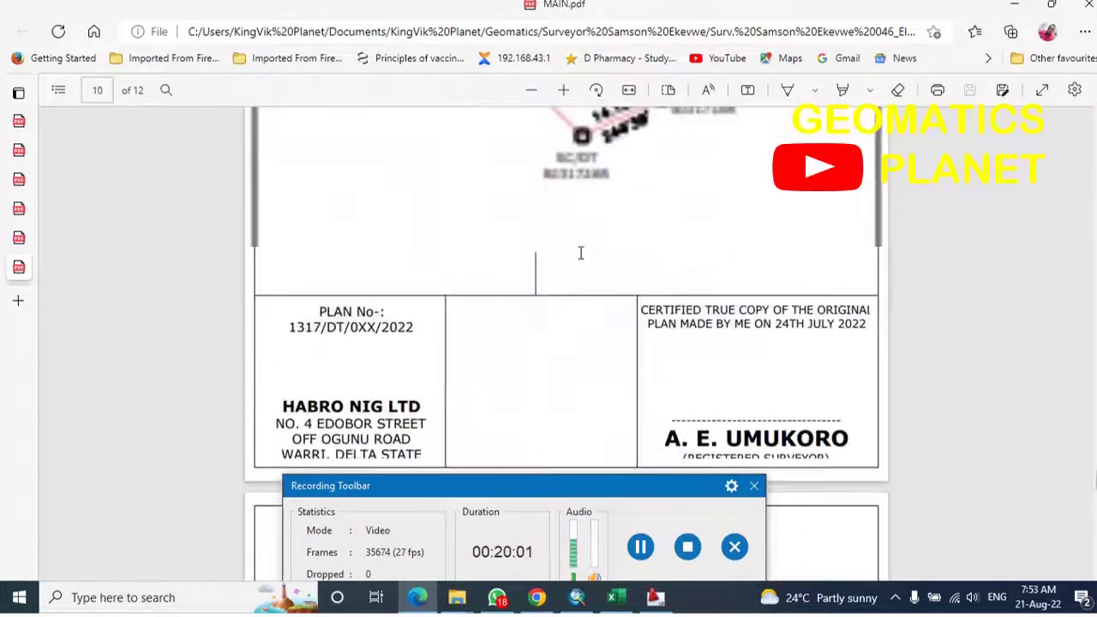
{"action": "scroll", "coordinate": [580, 253], "scroll_direction": "up", "scroll_amount": 10}
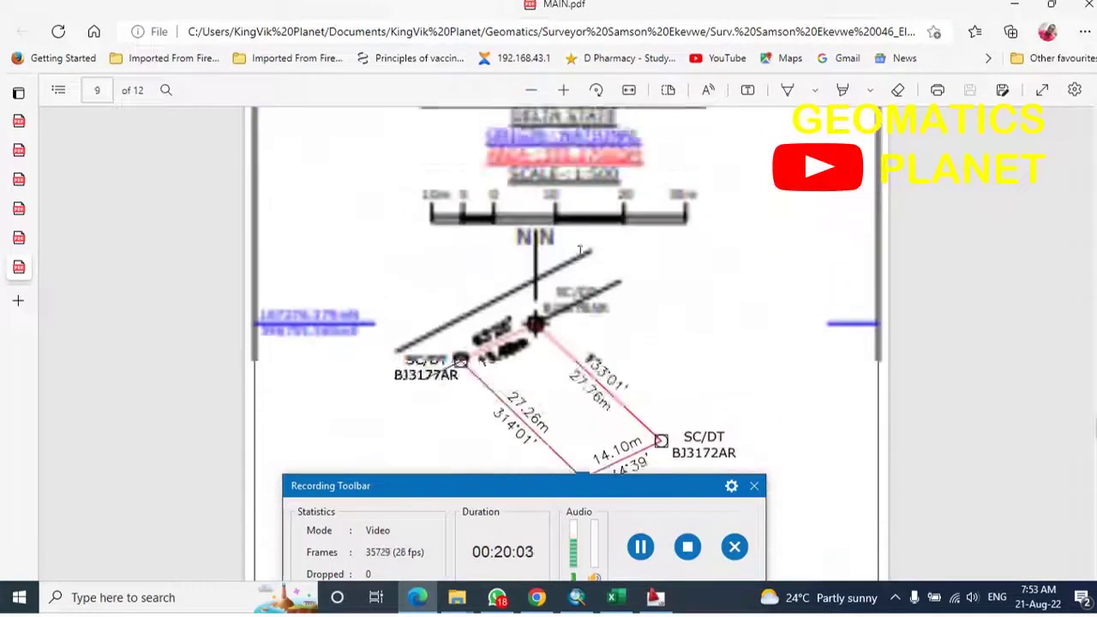
{"action": "scroll", "coordinate": [580, 250], "scroll_direction": "up", "scroll_amount": 8}
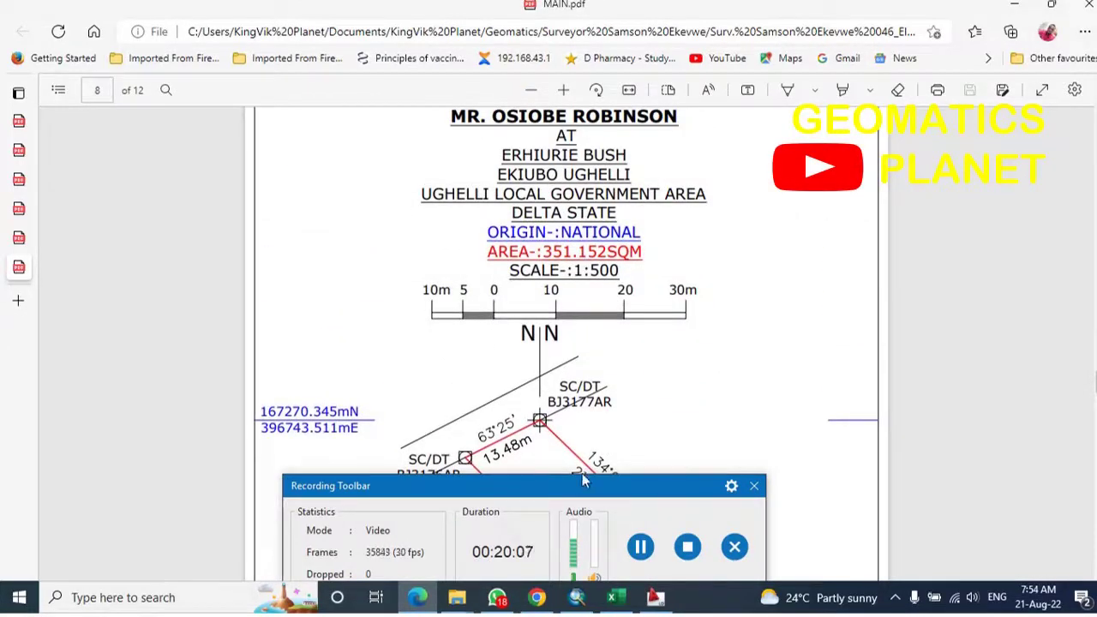
{"action": "scroll", "coordinate": [573, 411], "scroll_direction": "up", "scroll_amount": 15}
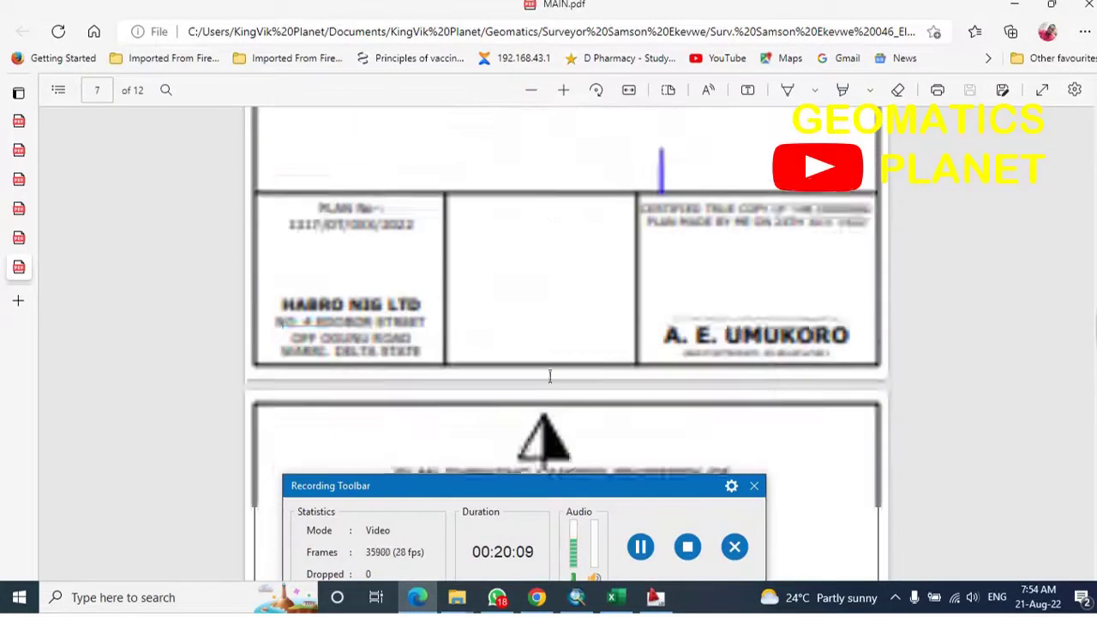